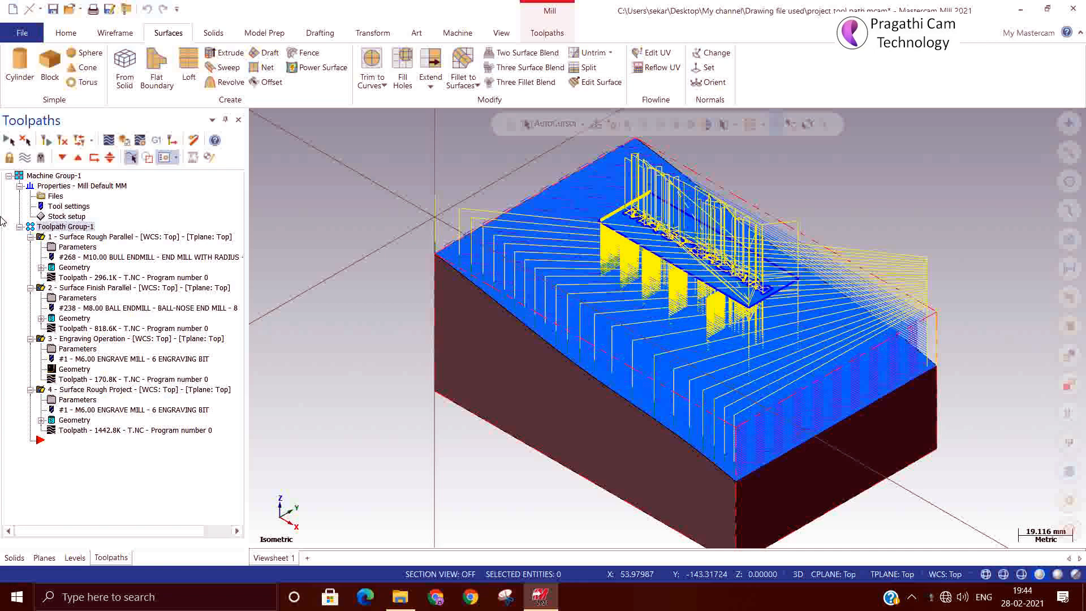
Inspect the Surface Rough Project toolpath, then verify all four Toolpath Group-1 operations in Simulator.
left_click(75, 227)
left_click(122, 389)
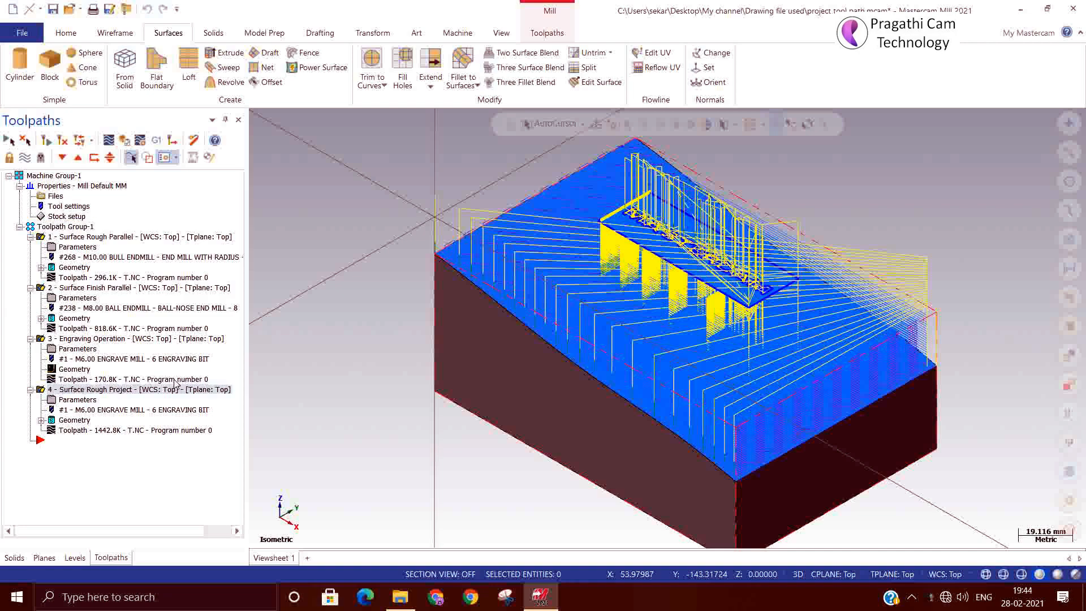
scroll(706, 336, "up", 1)
scroll(764, 351, "up", 4)
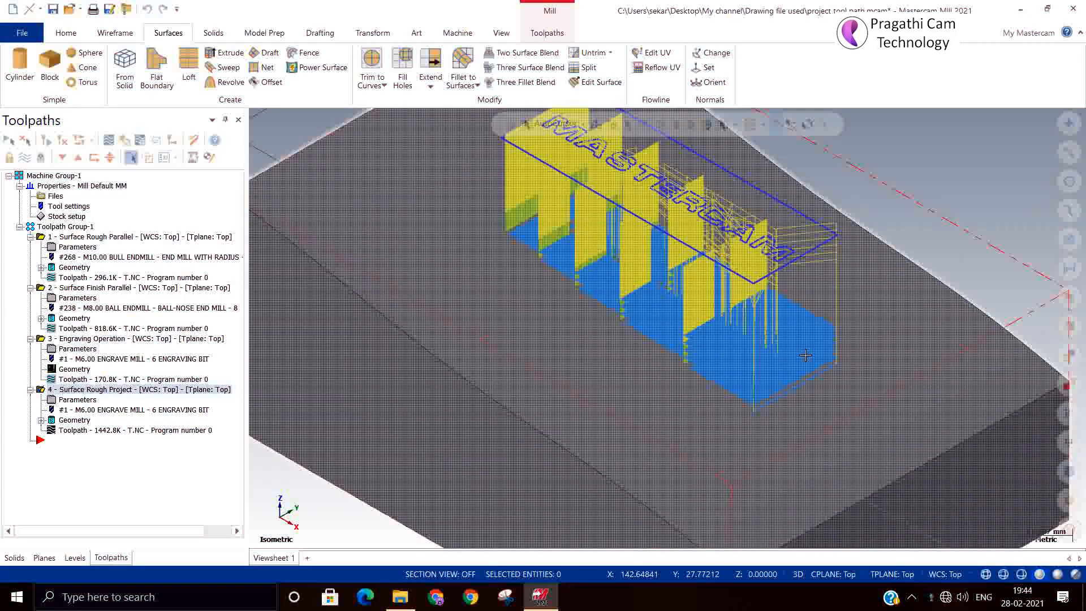
middle_click_drag(812, 376, 796, 359)
left_click(55, 226)
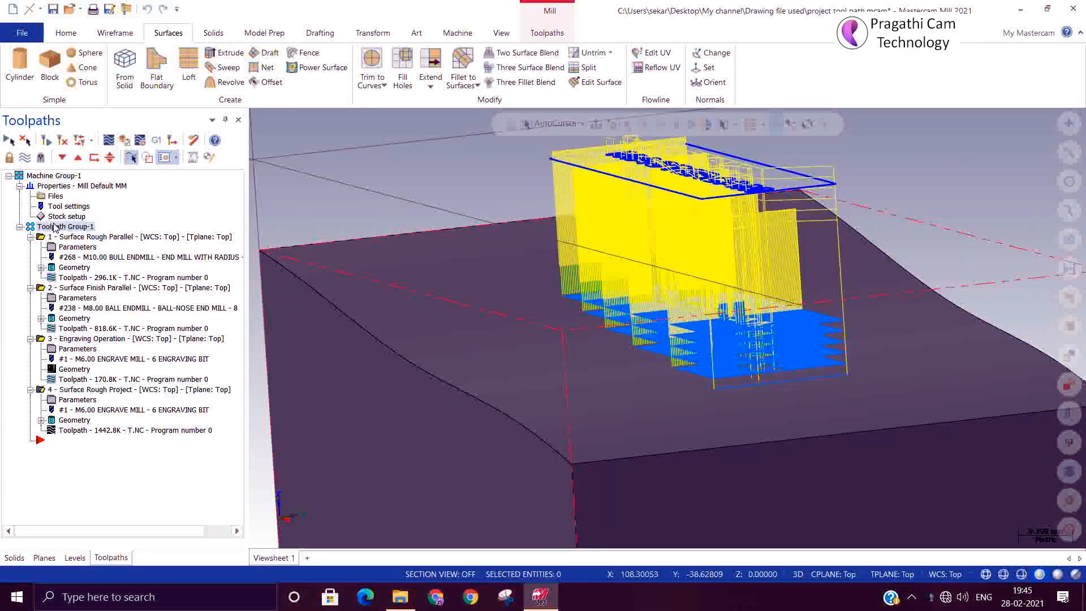
left_click(129, 142)
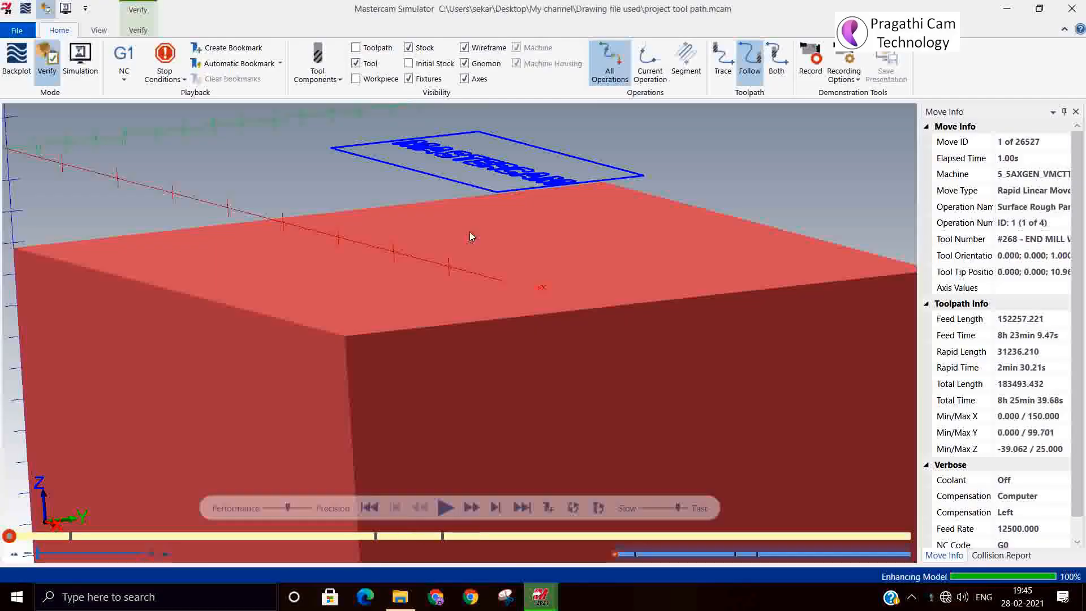
Play the full 26527-move simulation, inspect the engraved MASTERCAM text, then close the Simulator.
scroll(543, 331, "up", 3)
scroll(549, 341, "down", 4)
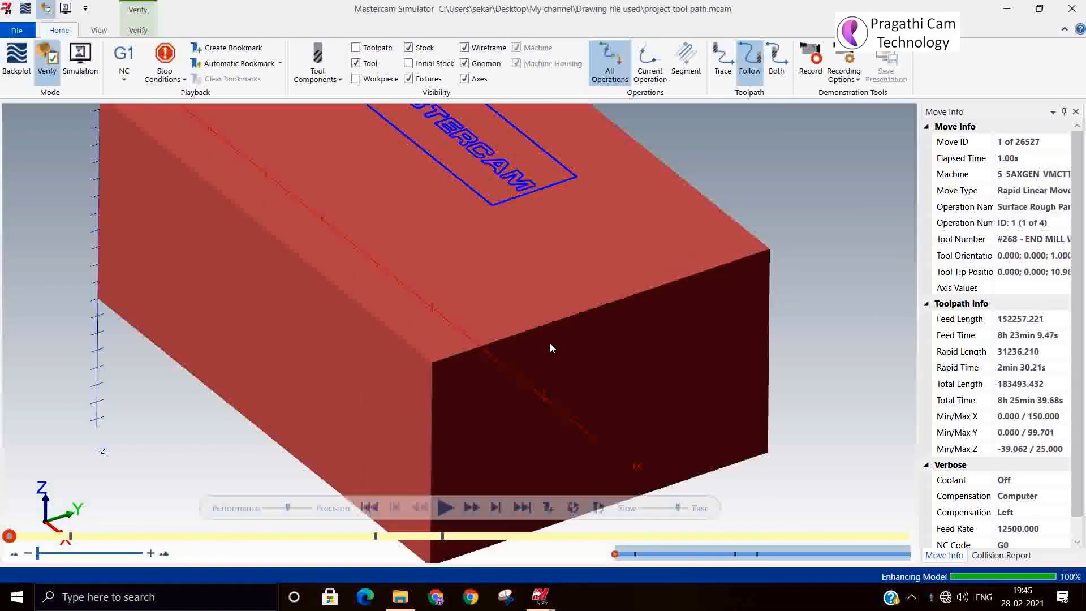
left_click(440, 508)
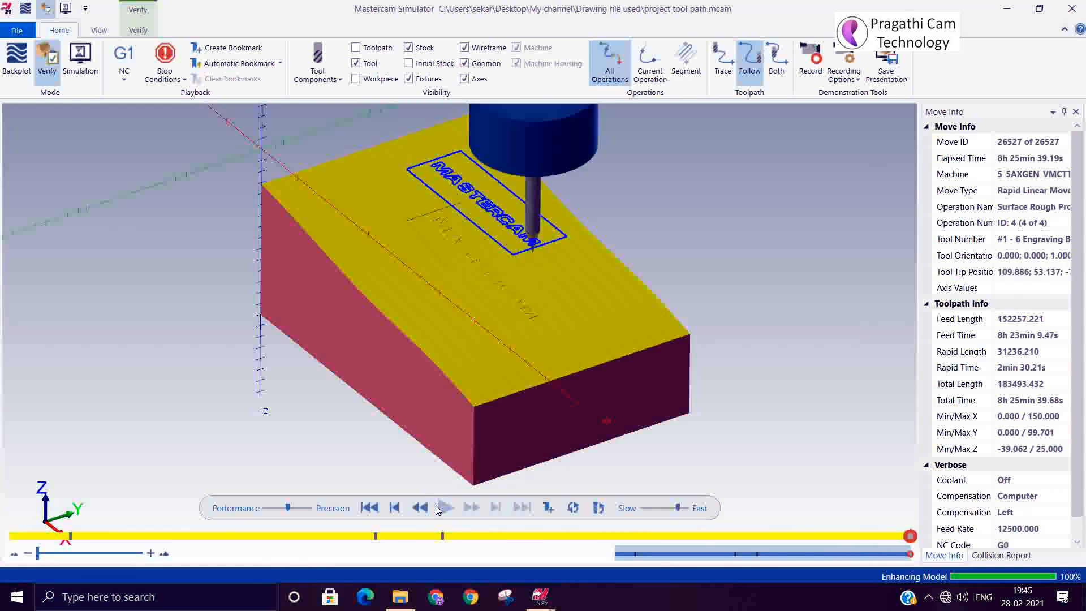
scroll(467, 277, "up", 5)
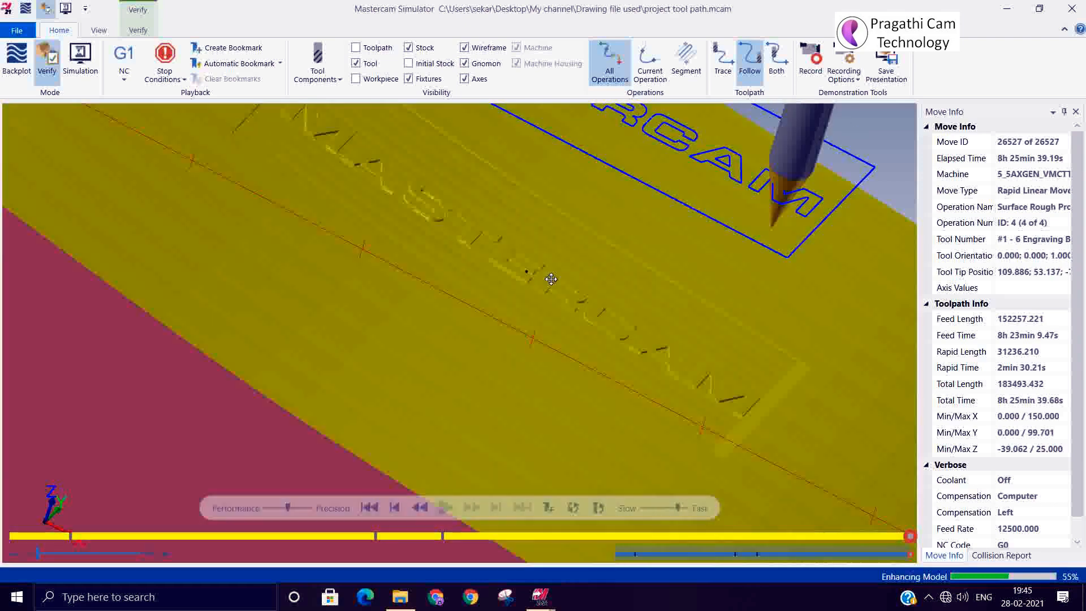
middle_click_drag(551, 278, 516, 280)
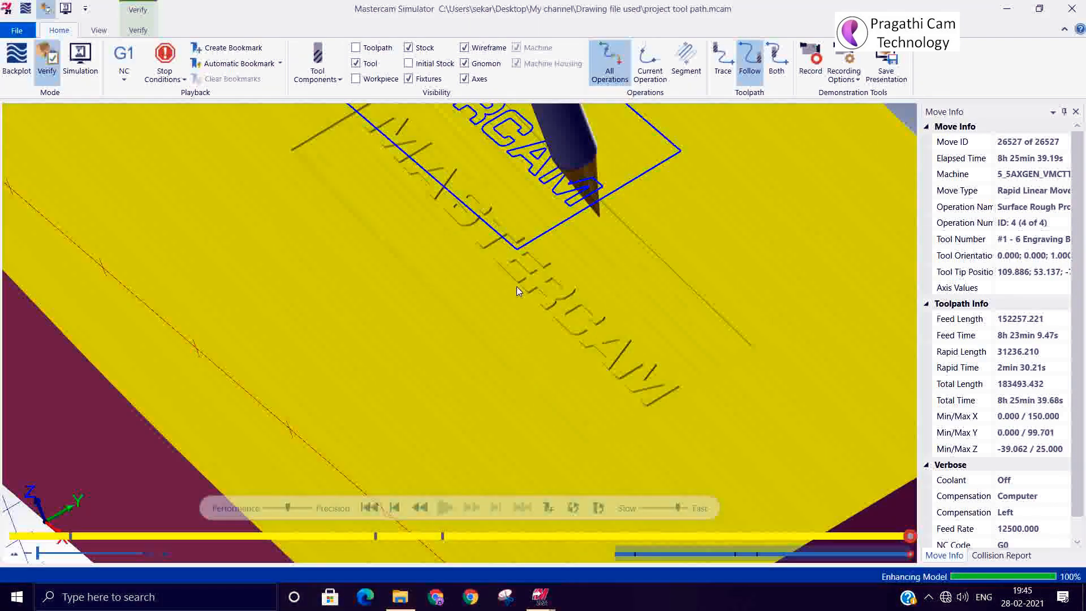
scroll(511, 300, "down", 5)
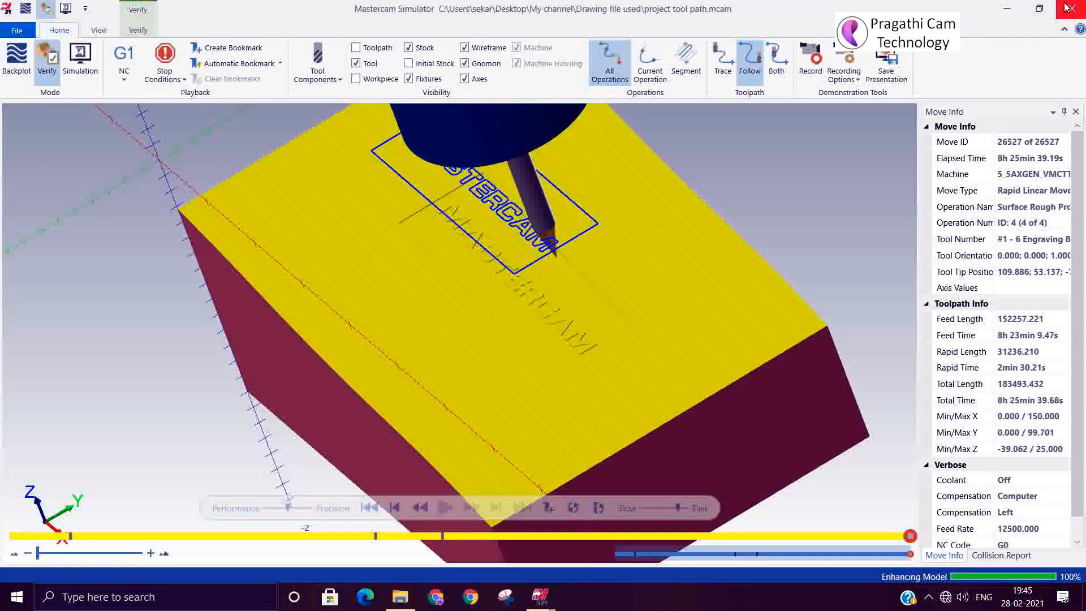
left_click(1067, 7)
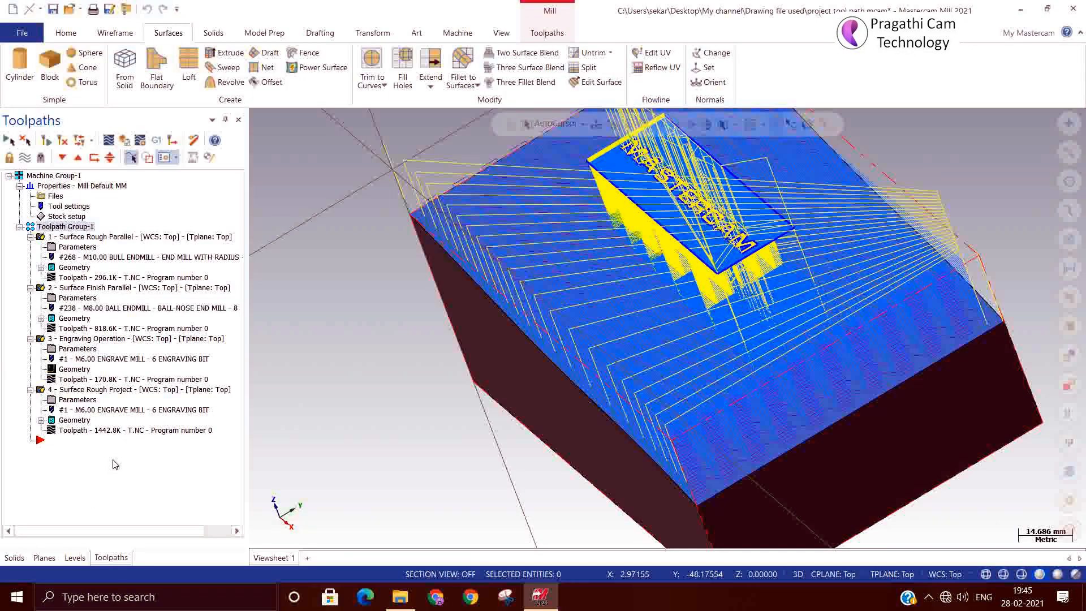
Hide all toolpath display, then show only the Engraving Operation toolpath on the block.
left_click(25, 157)
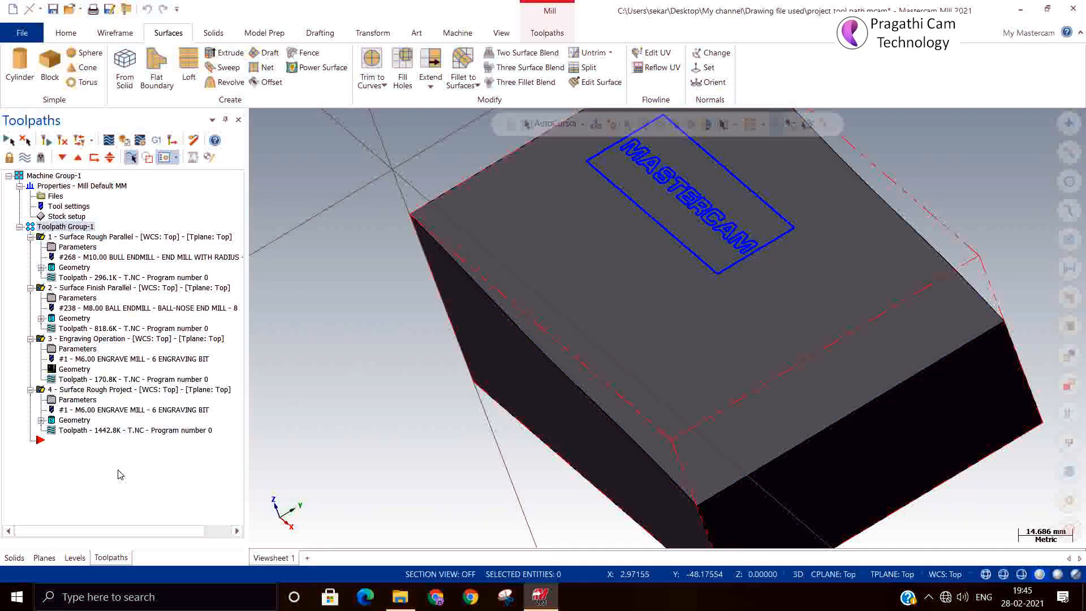
right_click(117, 465)
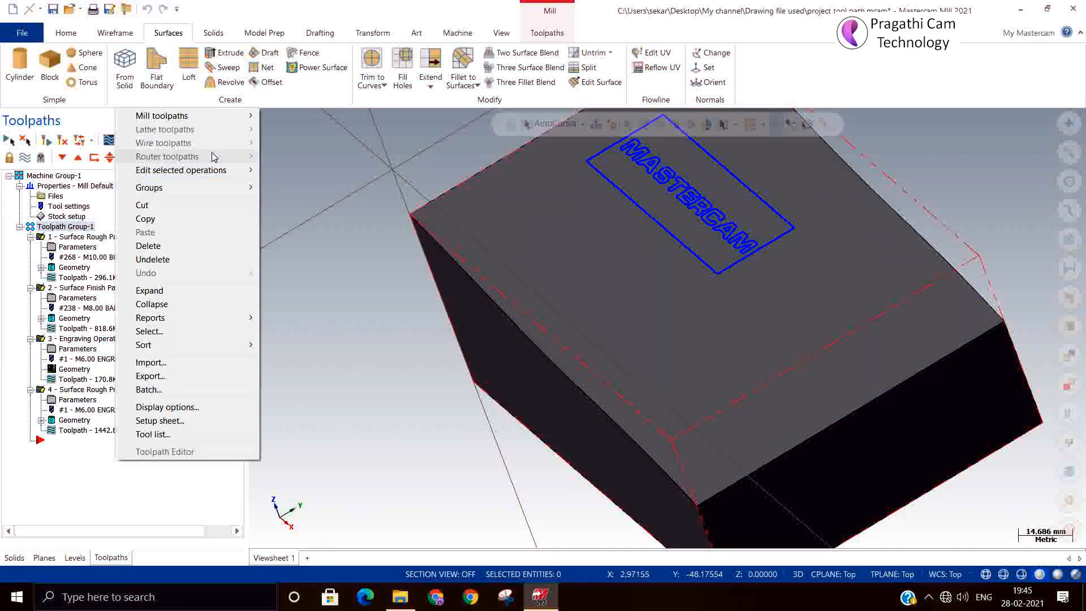
left_click(86, 455)
left_click(100, 339)
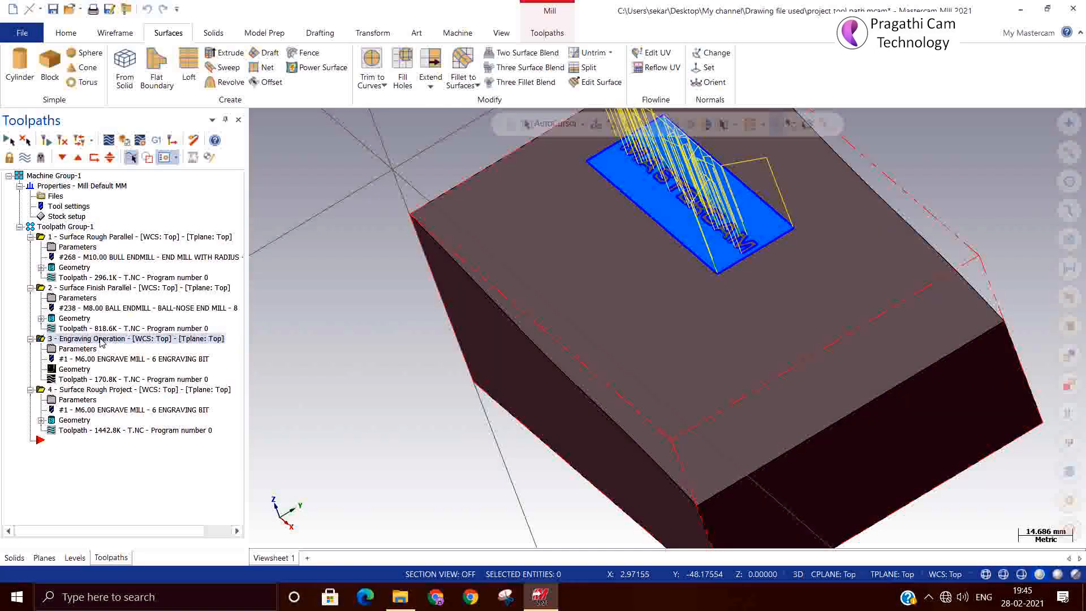
mouse_move(538, 424)
middle_mouse_down()
mouse_move(584, 416)
mouse_move(595, 434)
middle_mouse_up()
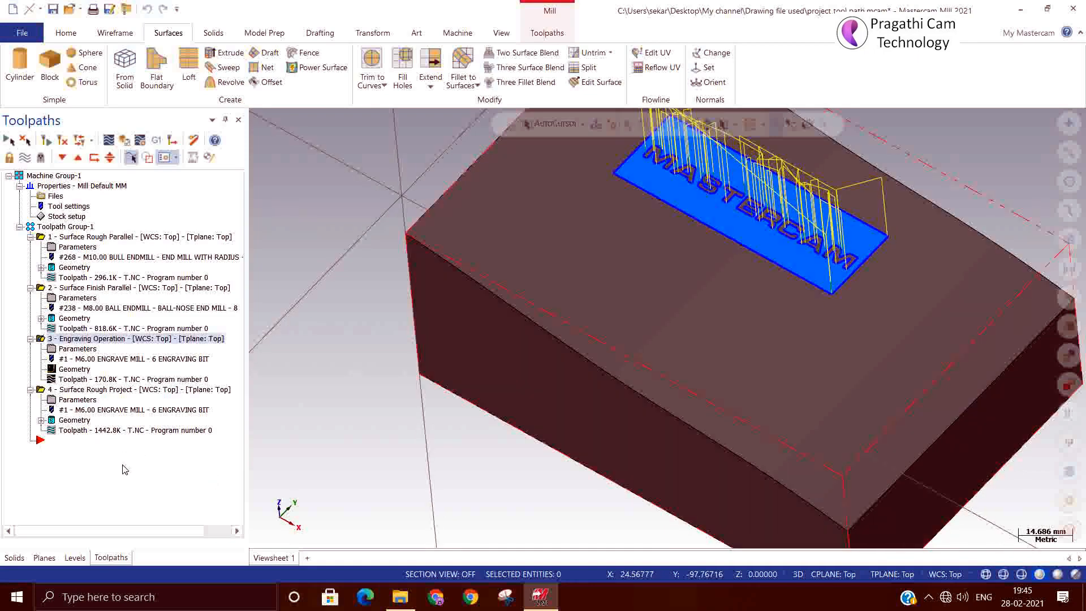
Start a Surface Finish Project on the block's top face using the 6 Engraving Bit.
right_click(124, 469)
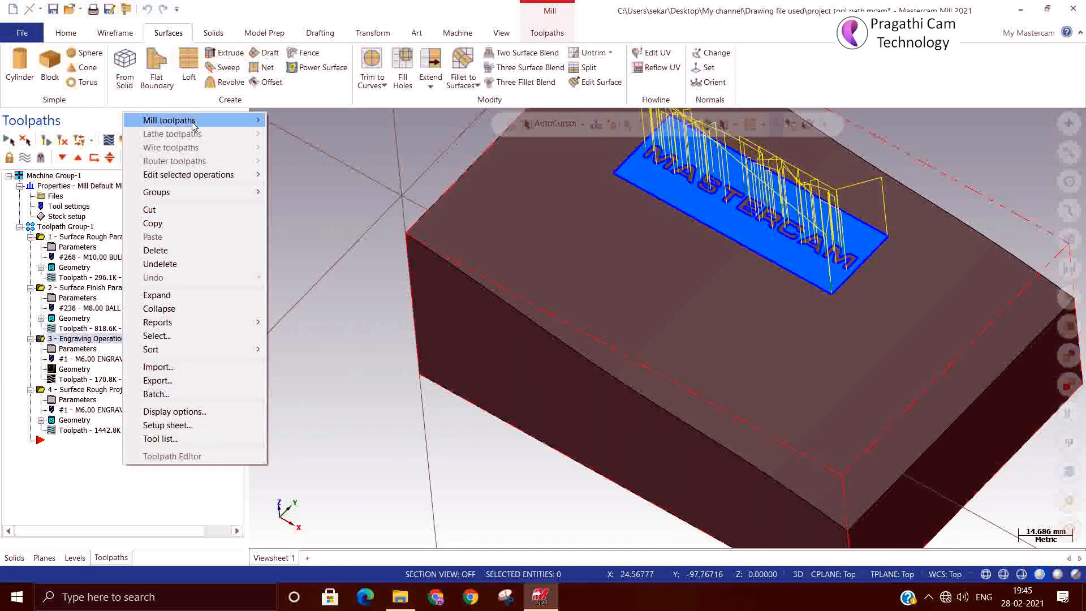
mouse_move(192, 124)
mouse_move(362, 261)
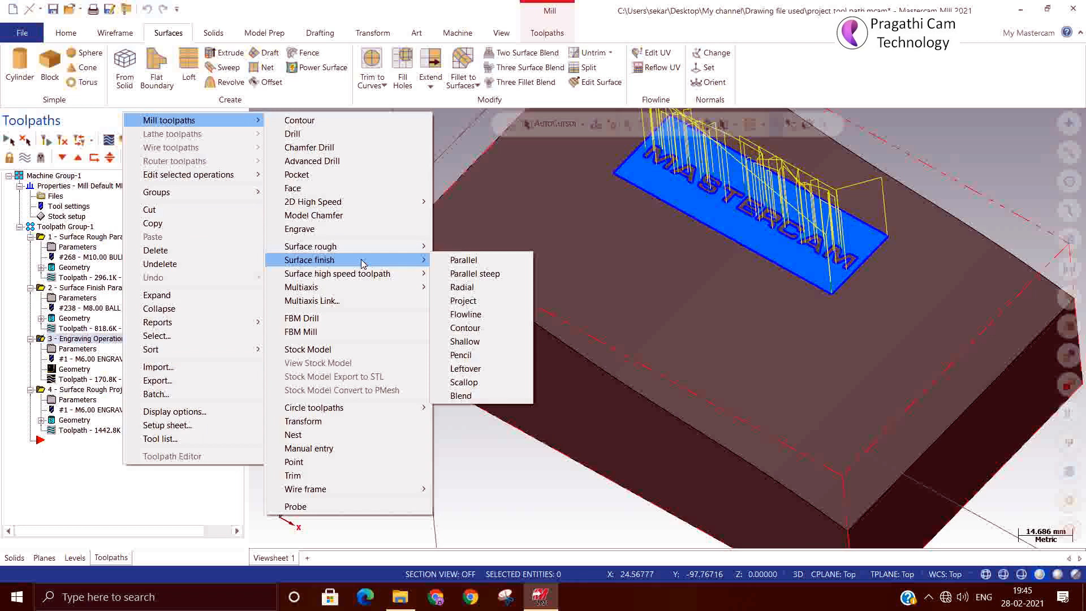
left_click(465, 300)
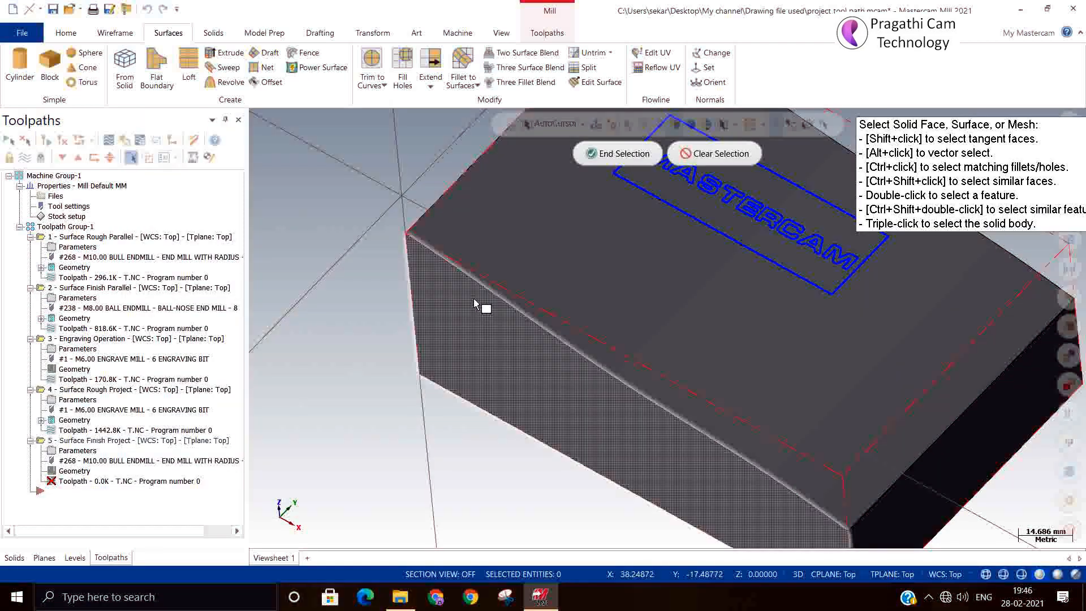
scroll(475, 305, "down", 3)
left_click(543, 298)
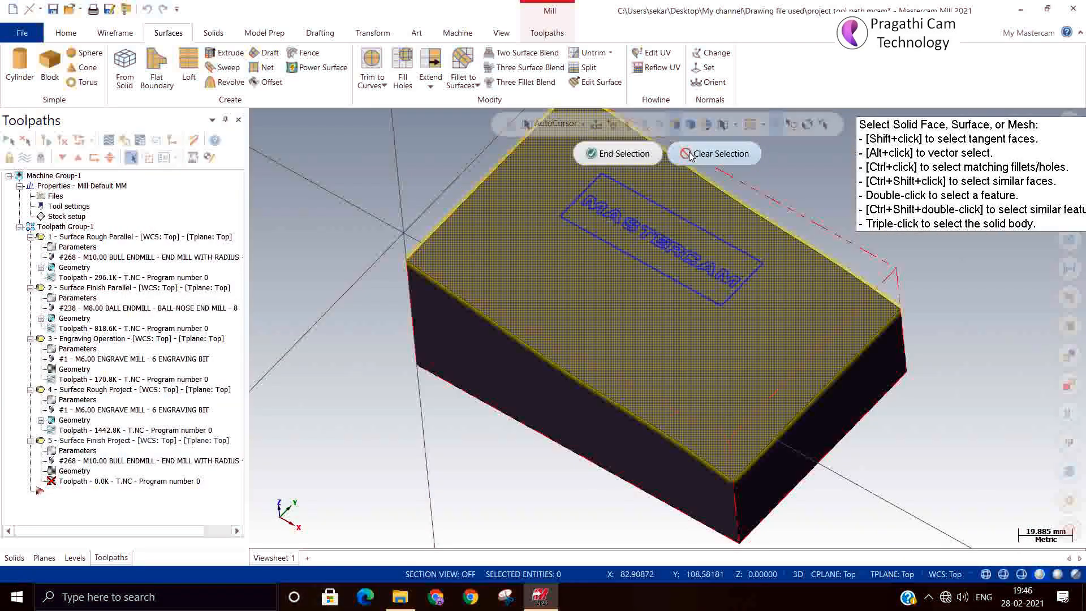
left_click(622, 154)
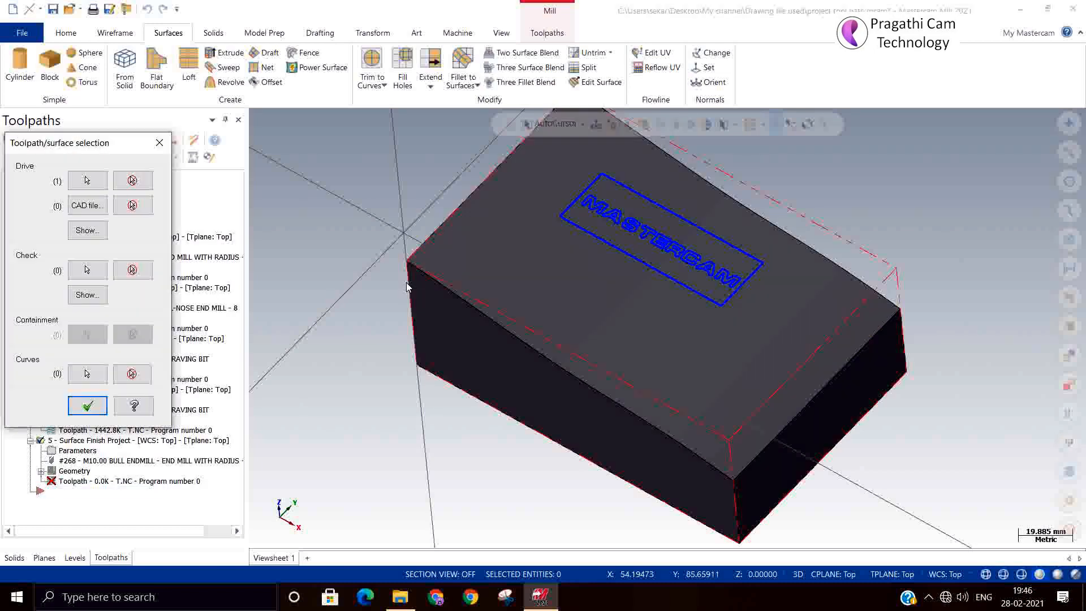
left_click(87, 405)
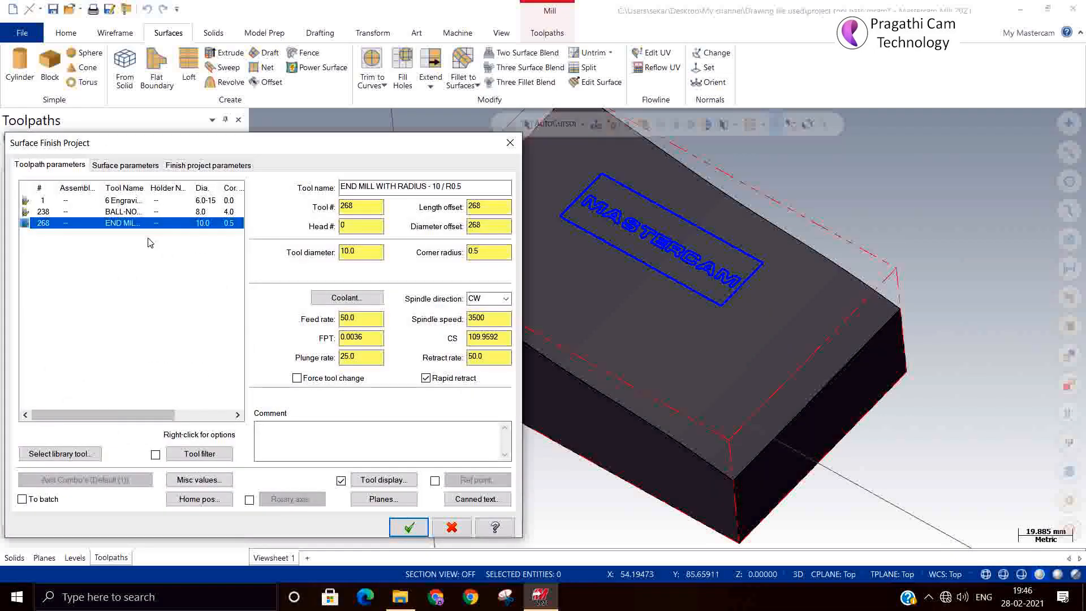
left_click(127, 202)
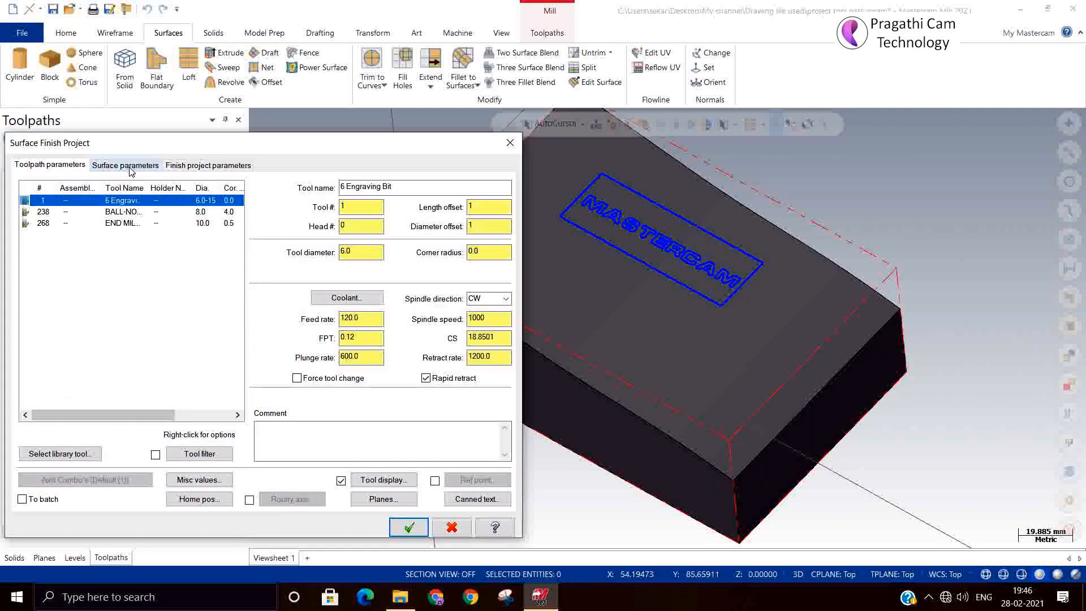
Review its surface parameters, then cancel and discard the new Surface Finish Project operation.
left_click(128, 166)
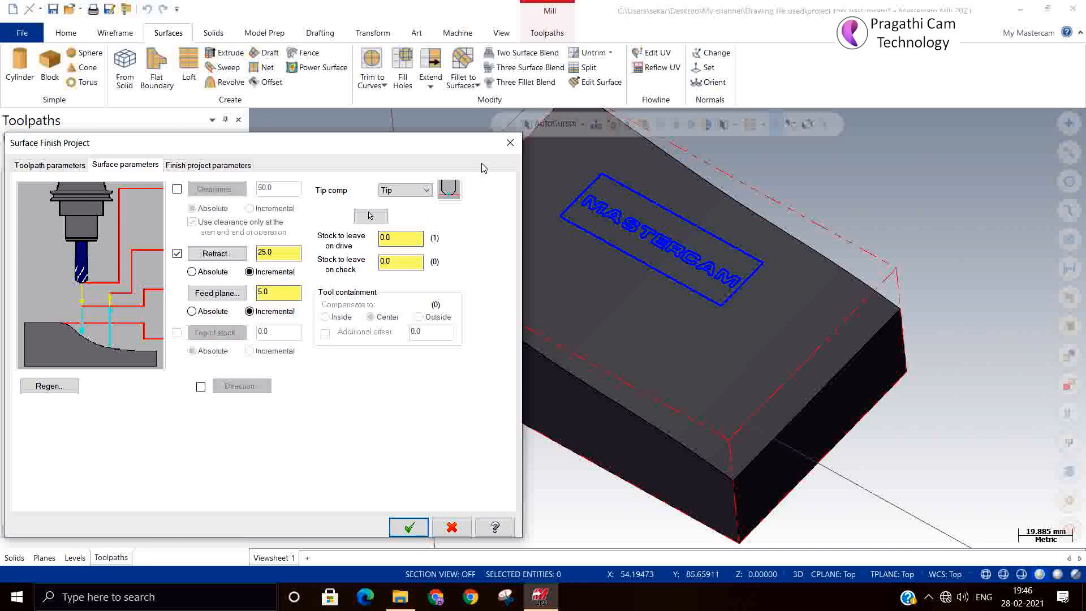
left_click(510, 142)
key("Tab")
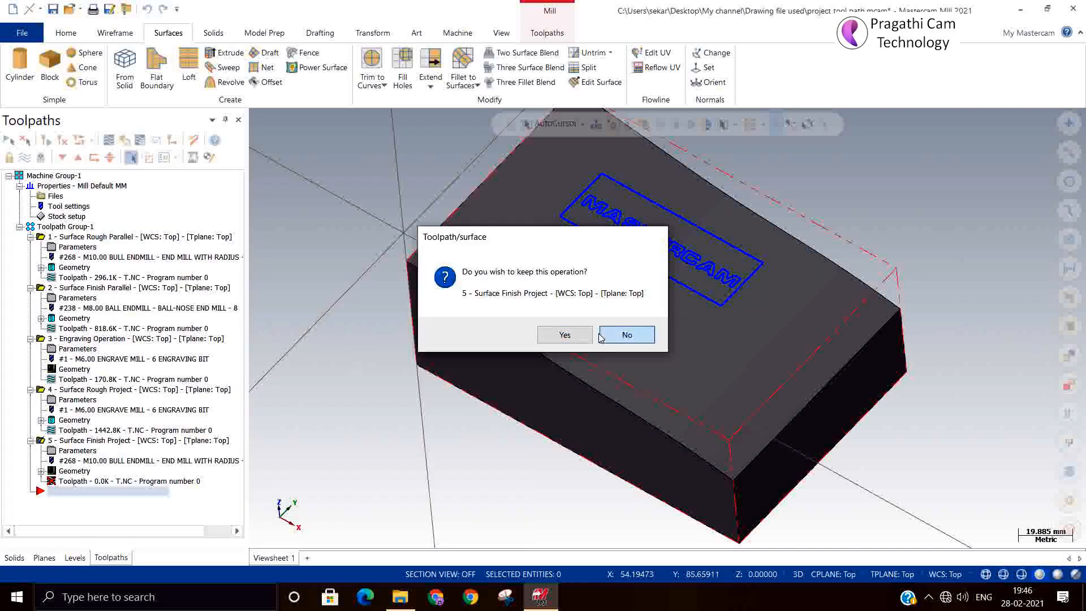
key("Return")
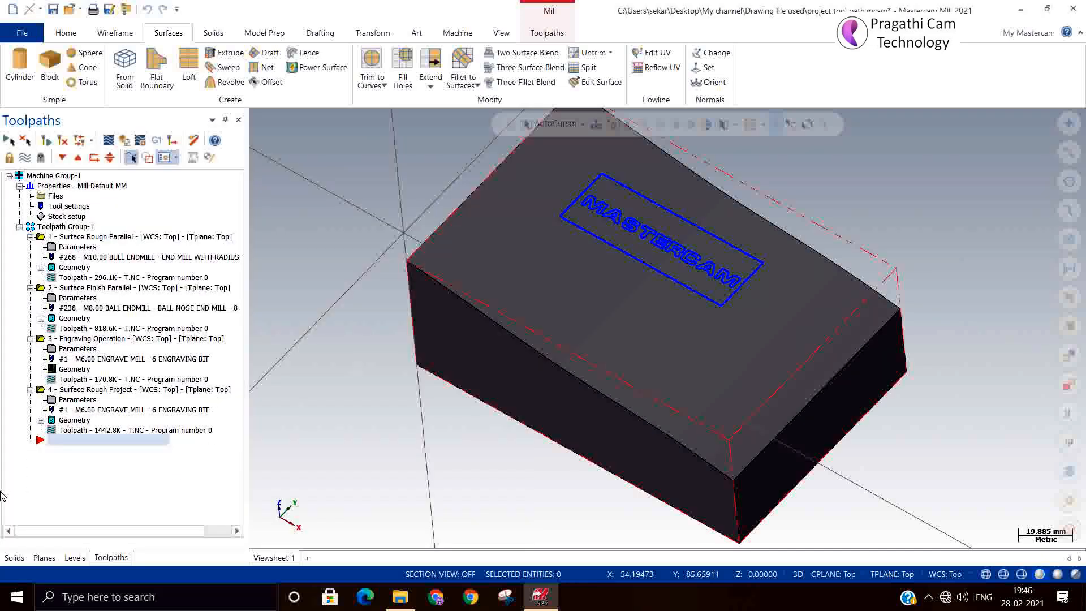
Review the Surface Rough Project operation's surface parameters and close without changes.
left_click(66, 400)
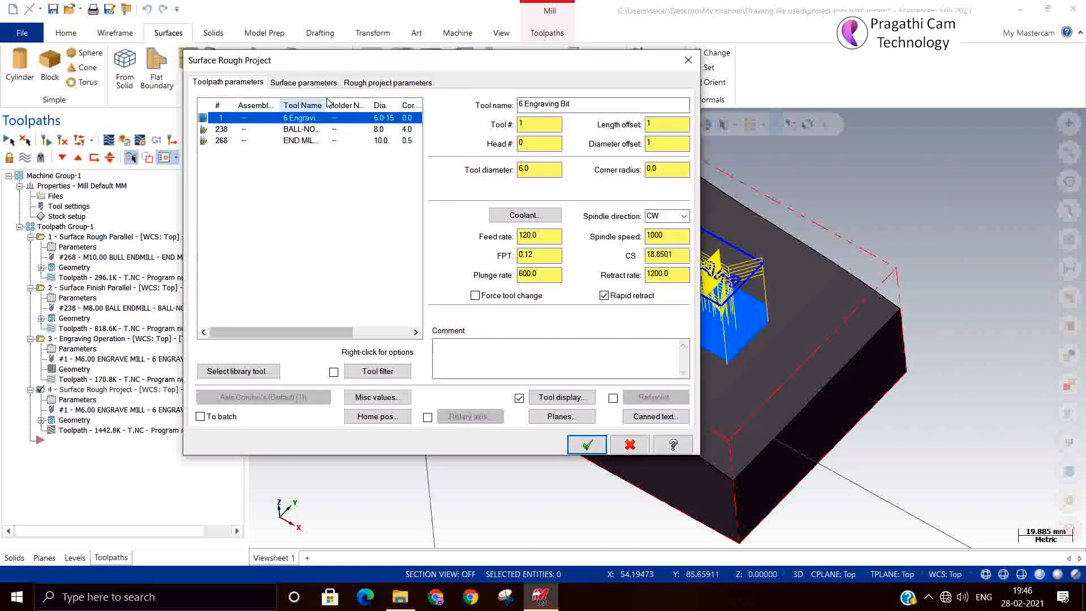
left_click(314, 82)
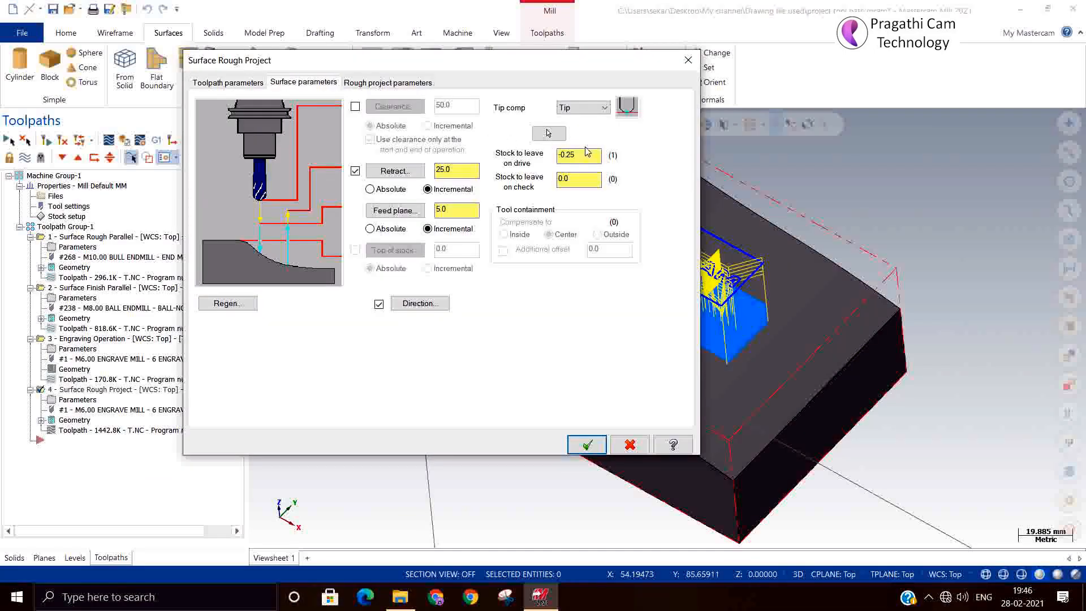
left_click(687, 60)
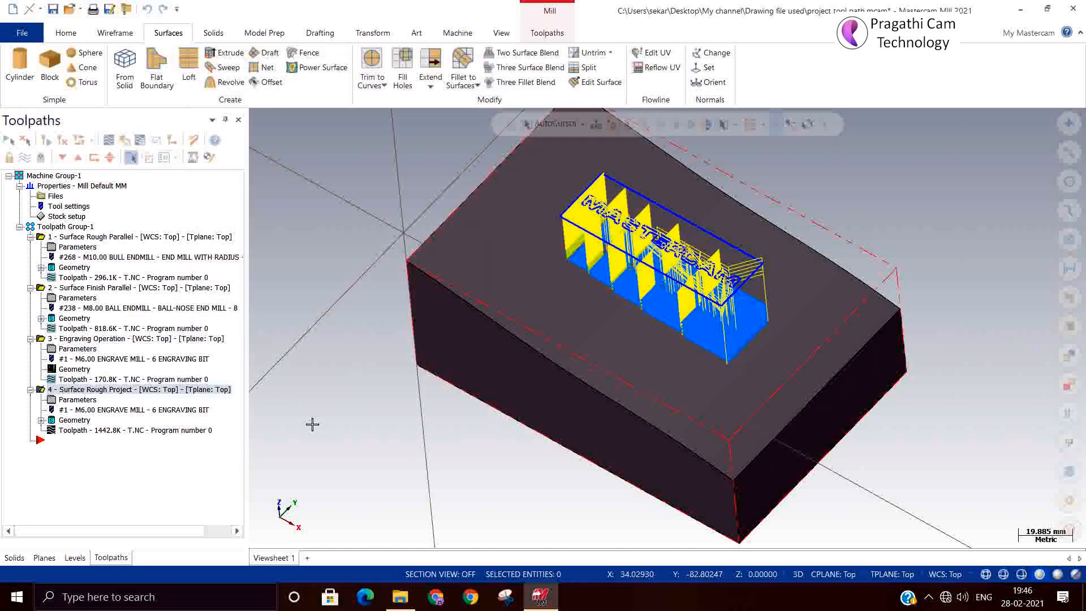
Create a Surface Finish Project driven by the block's top face with the 6 Engraving Bit.
right_click(57, 454)
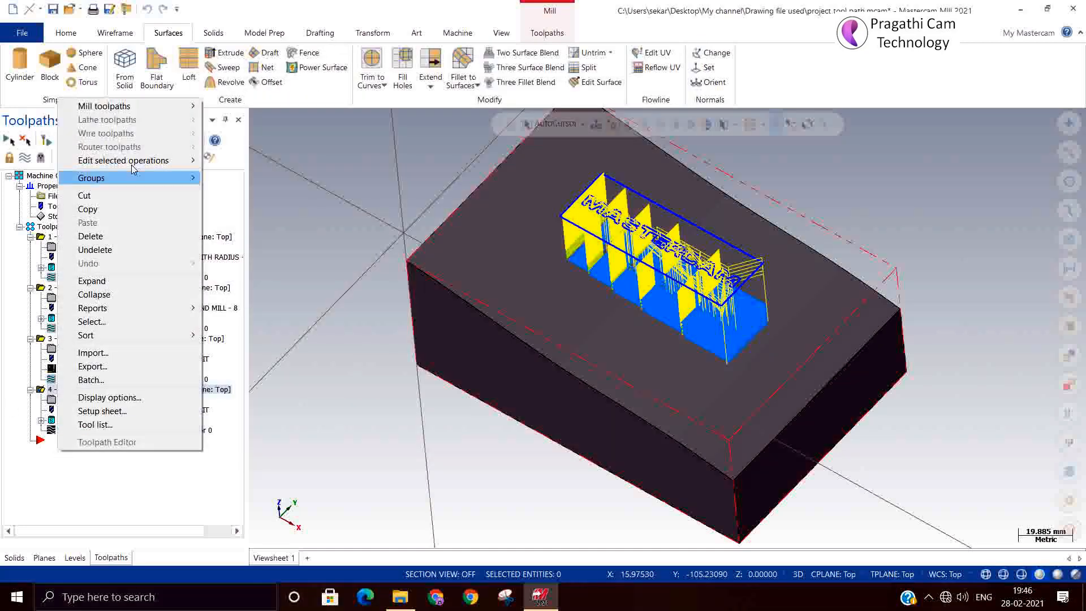
mouse_move(153, 111)
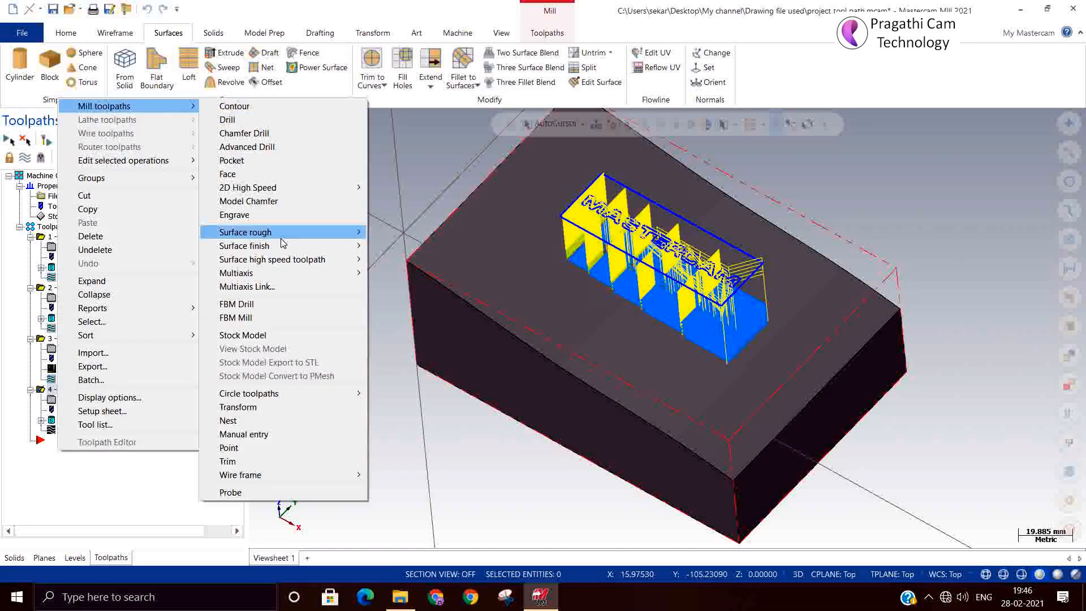
mouse_move(310, 246)
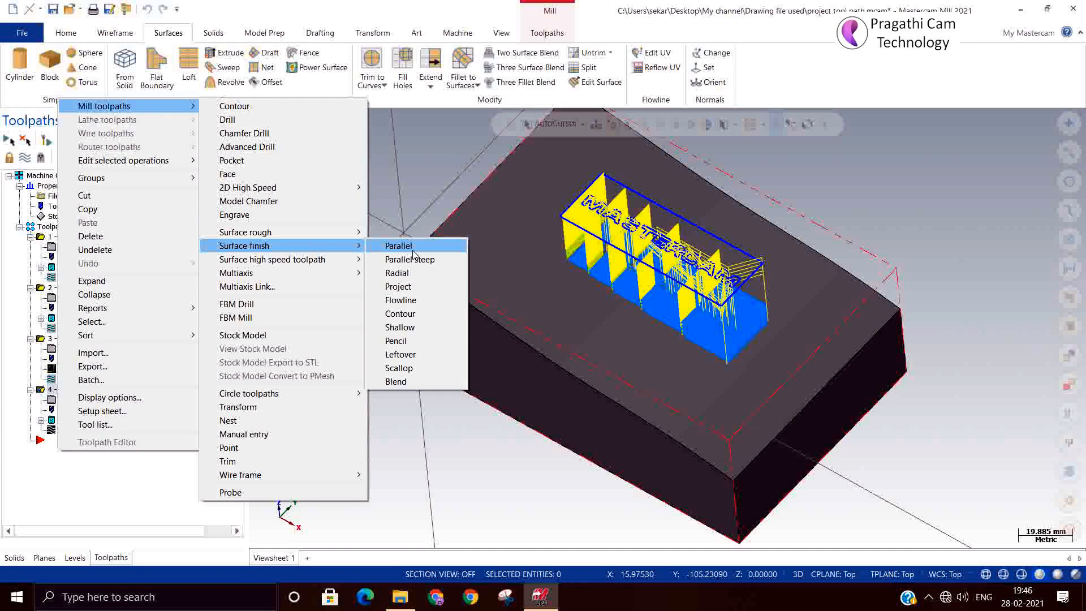
left_click(422, 286)
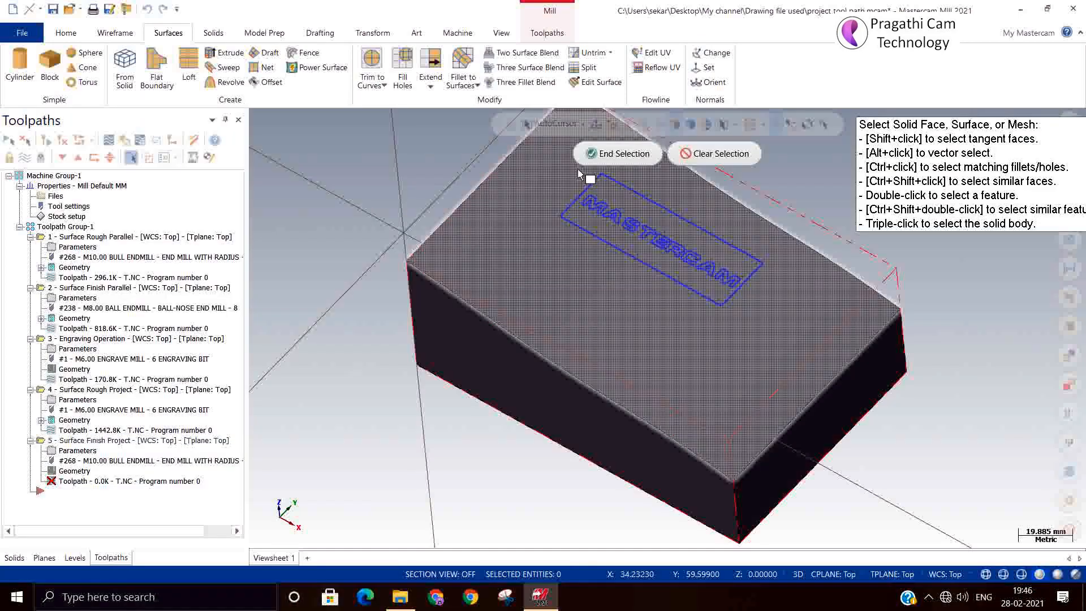
left_click(501, 278)
key("Return")
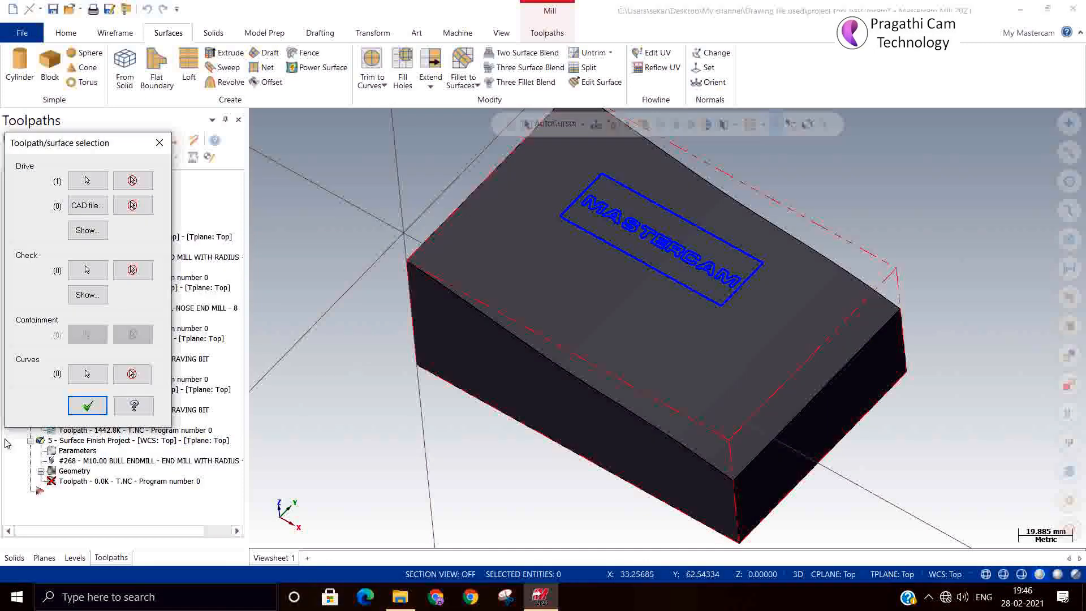
left_click(79, 404)
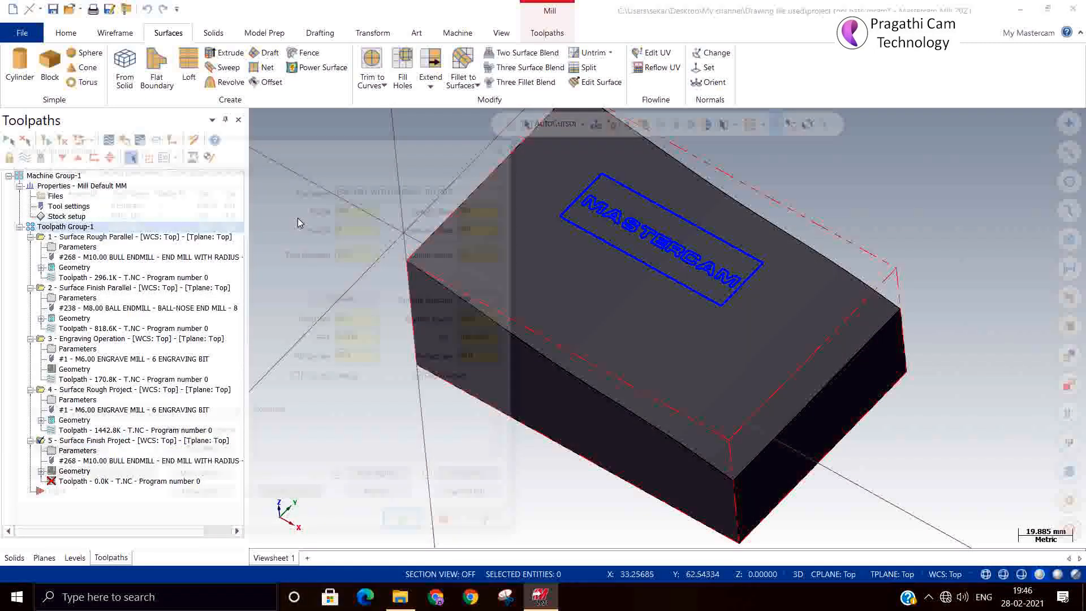
left_click(127, 202)
Set Stock to leave on drive to -0.26 in the surface parameters.
left_click(125, 165)
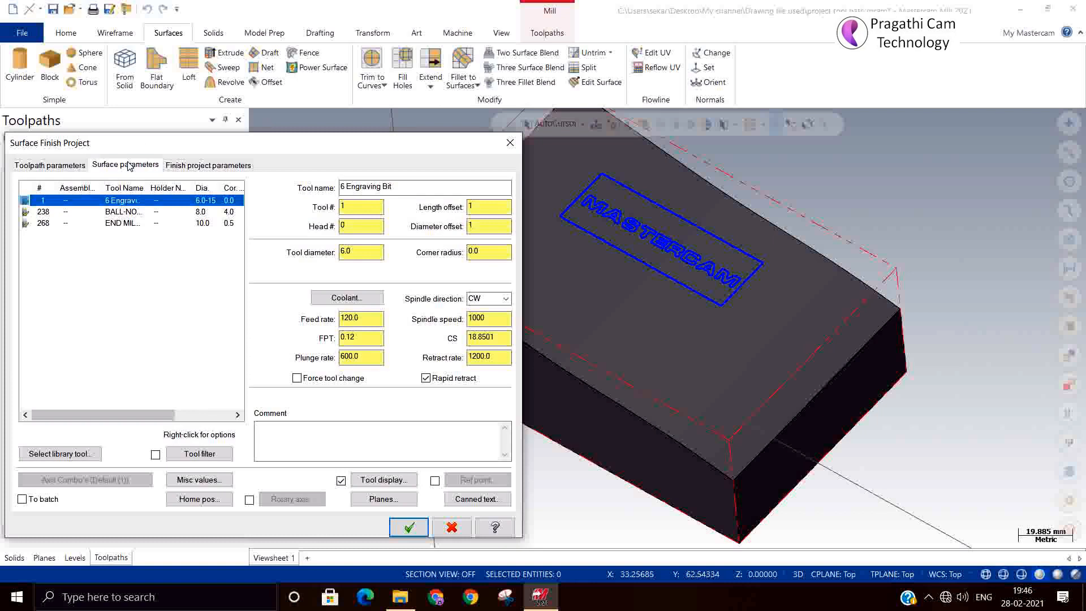
double_click(389, 239)
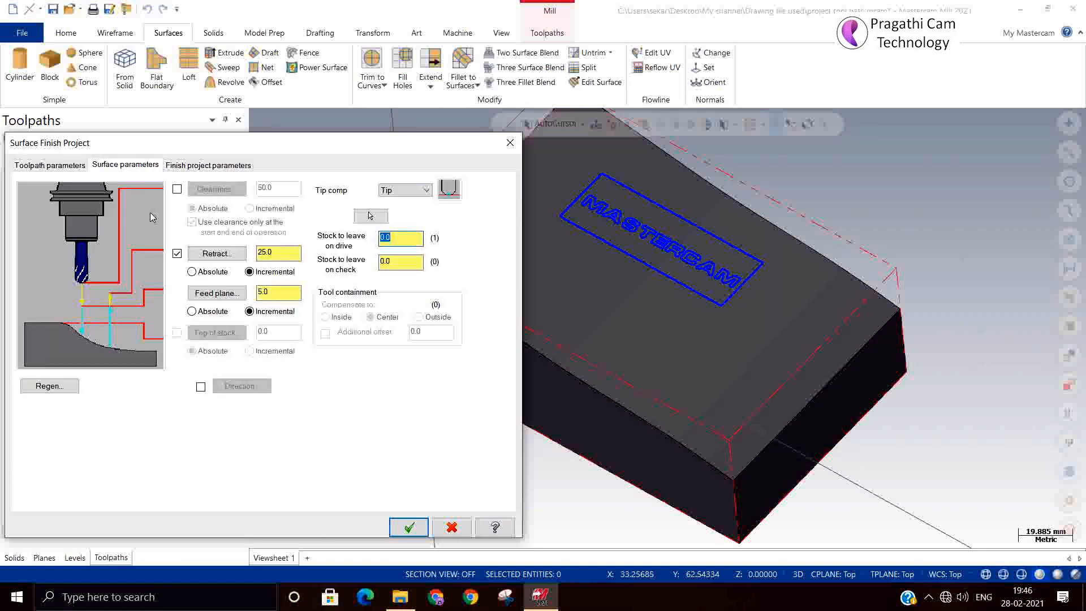
type("-")
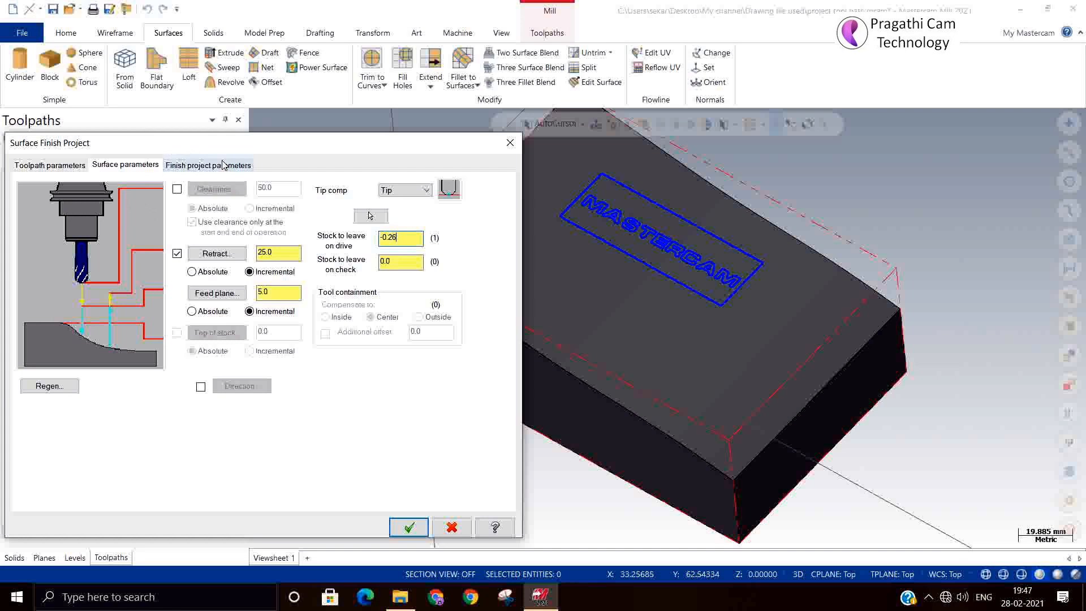
Pick 3 - Engraving Operation as projection source, then cancel and discard the unfinished operation.
left_click(202, 167)
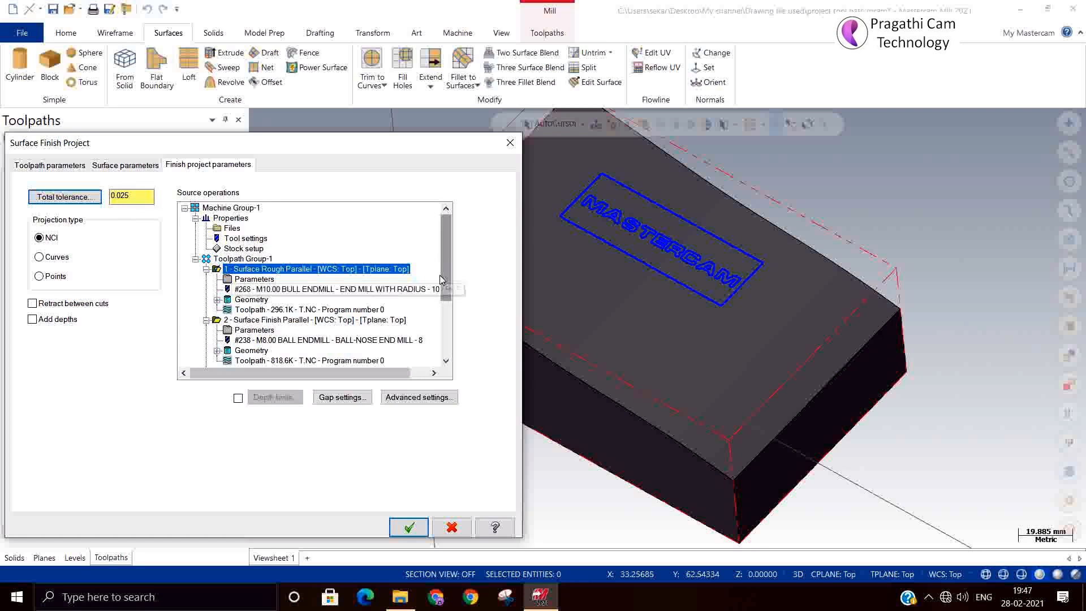
scroll(446, 277, "down", 2)
scroll(446, 305, "down", 1)
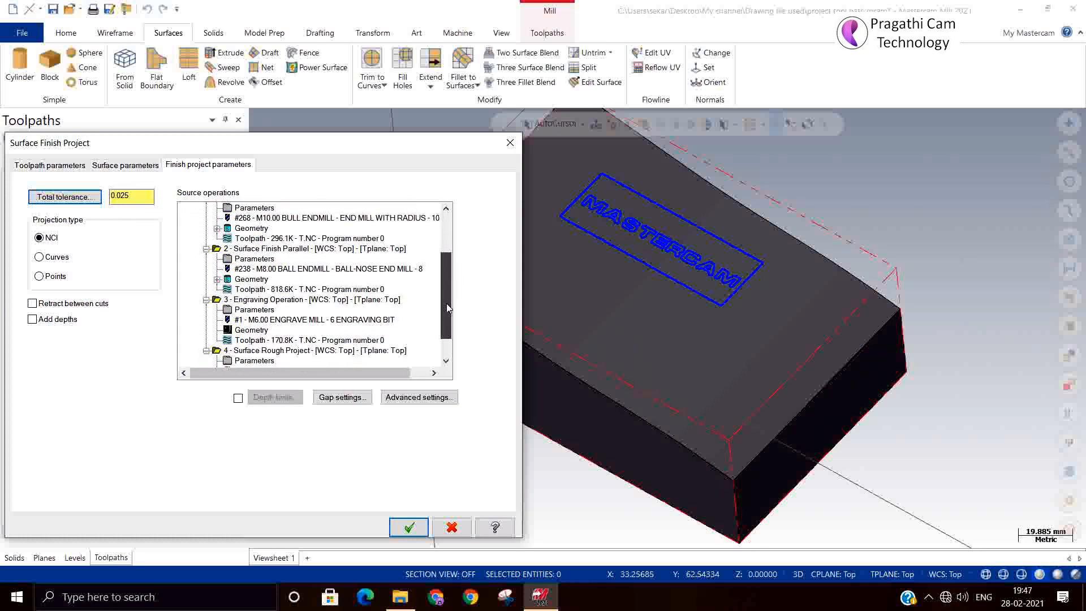
left_click(300, 302)
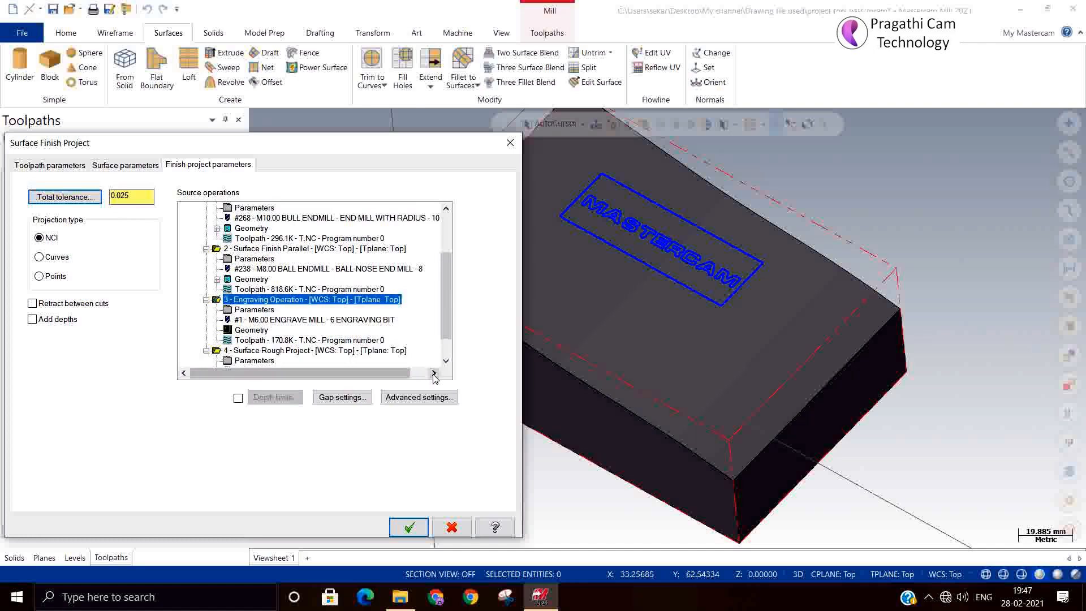
left_click(510, 142)
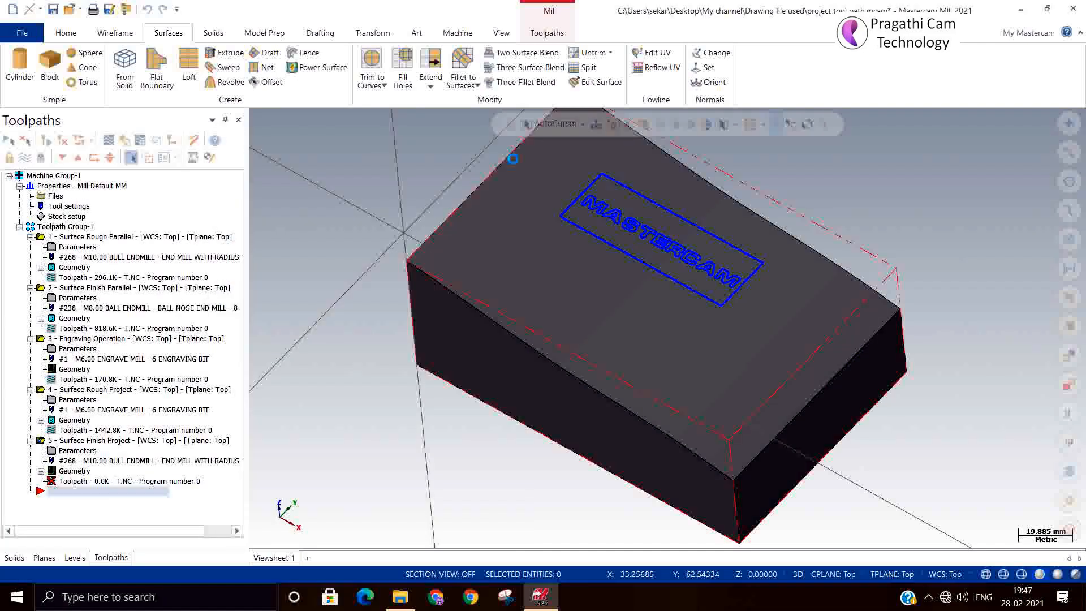
left_click(611, 339)
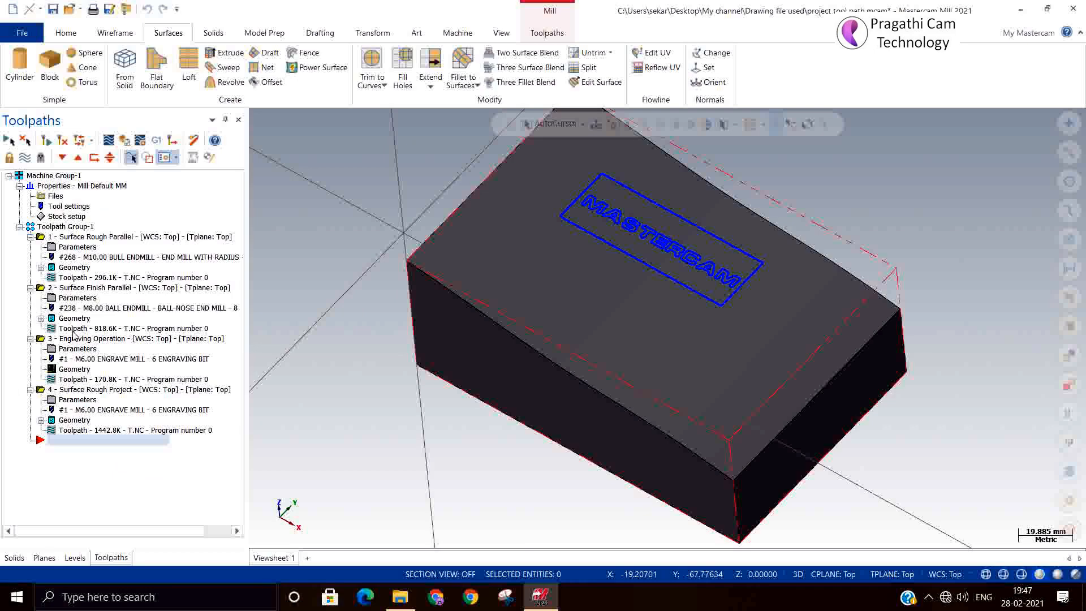
Copy the Engraving Operation and paste it as operation 5.
left_click(75, 339)
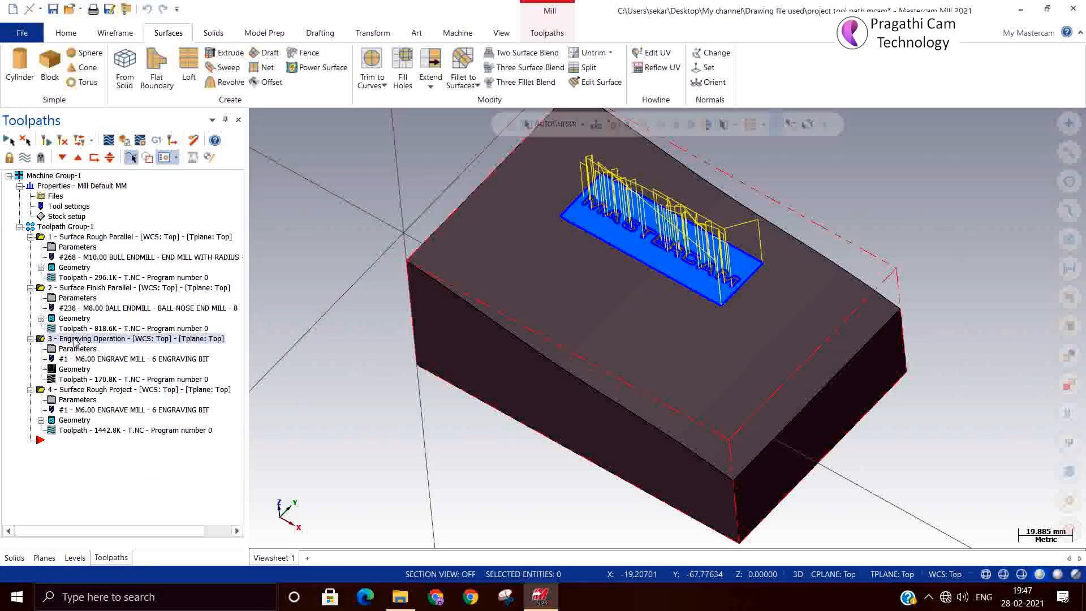
right_click(75, 339)
left_click(103, 341)
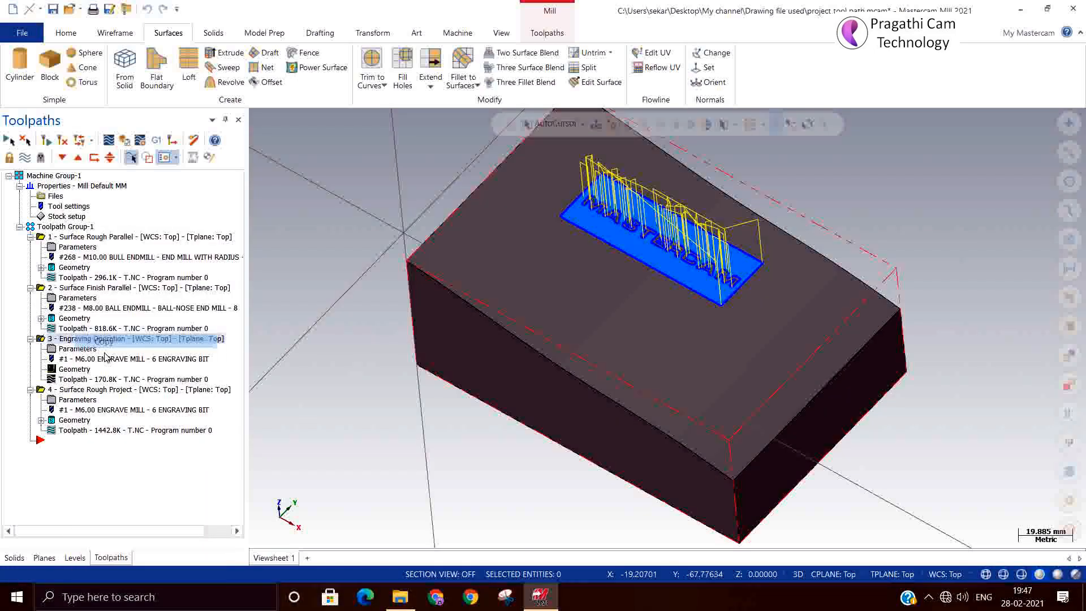
right_click(80, 451)
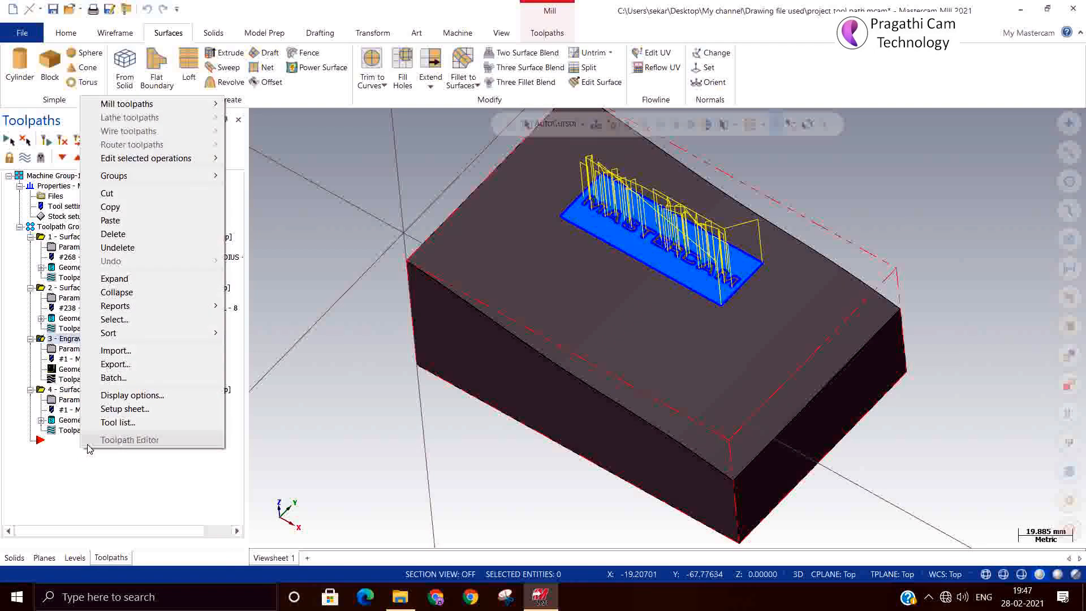
left_click(111, 220)
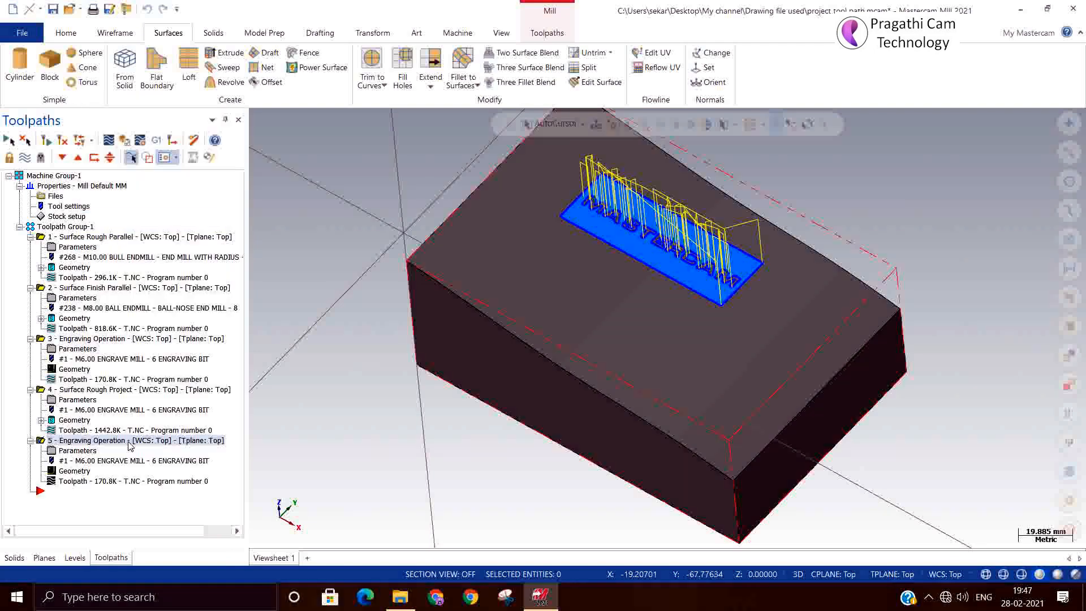
Change operation 5's roughing stepover from 80% to 20% and accept.
left_click(68, 451)
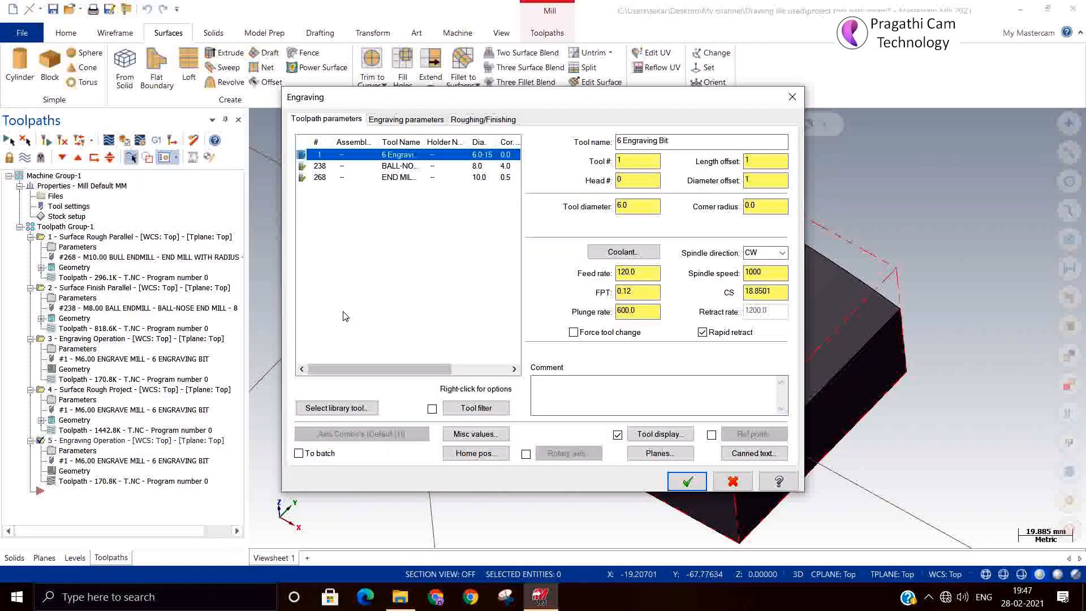
left_click(413, 123)
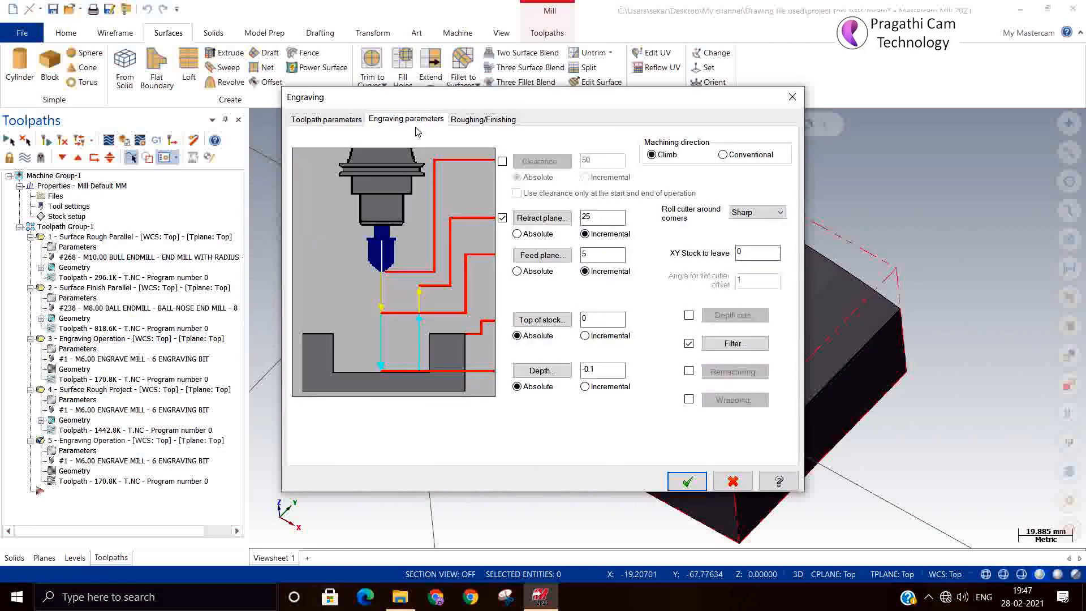
left_click(477, 121)
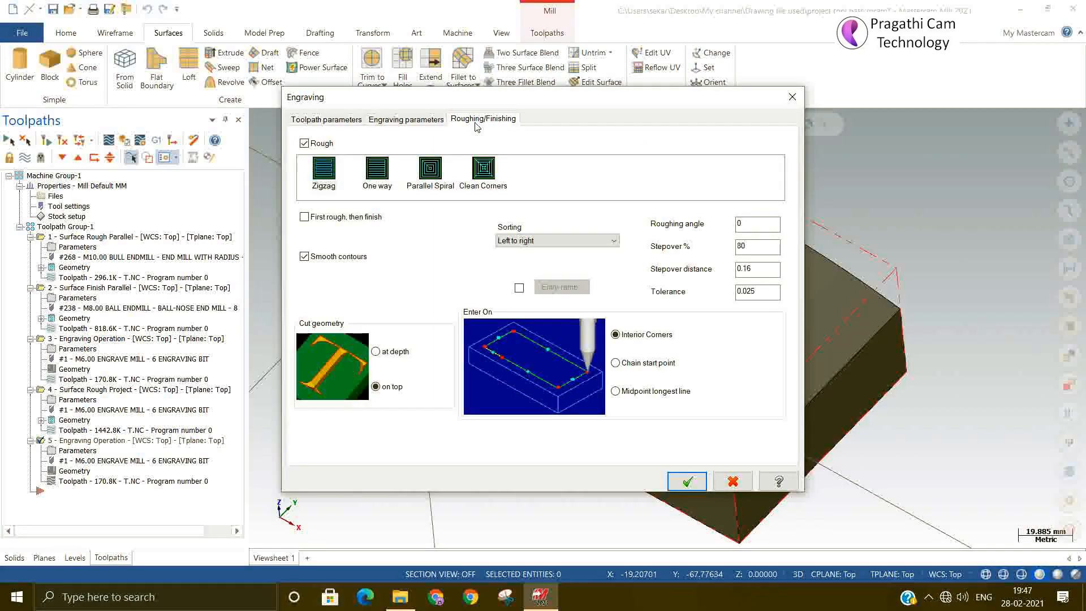
left_click_drag(760, 248, 686, 240)
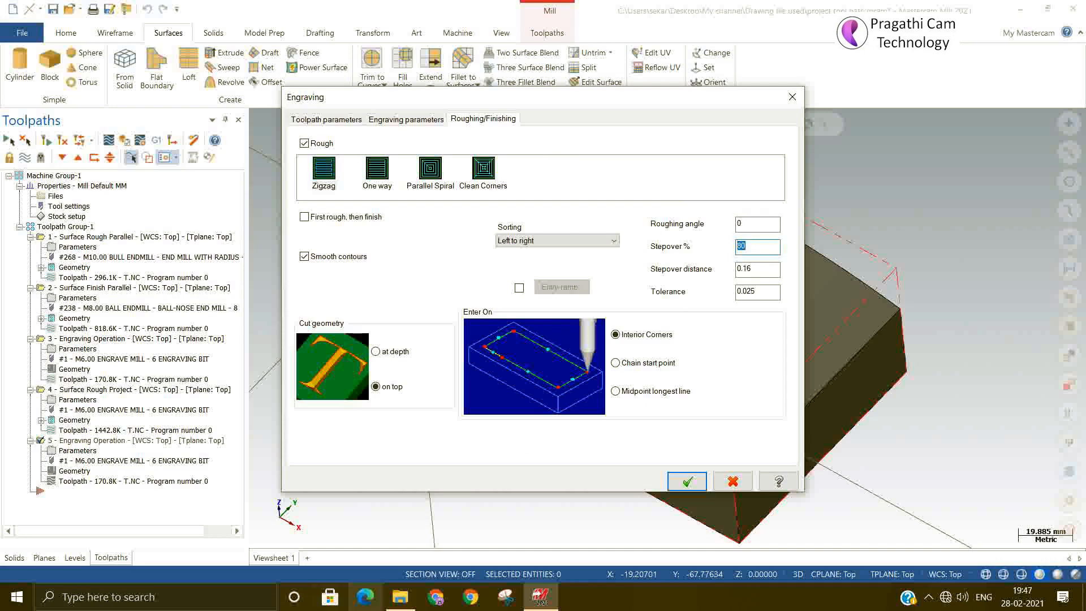
type("2")
left_click(674, 484)
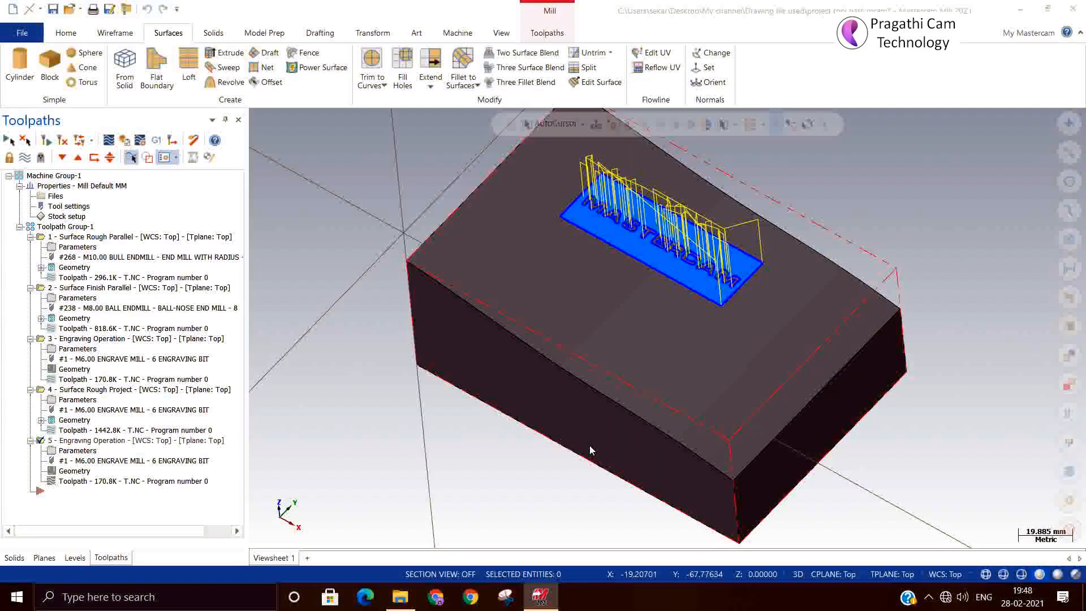
Regenerate operation 5, then start a Surface Finish Project driven by the block's top face.
left_click(63, 140)
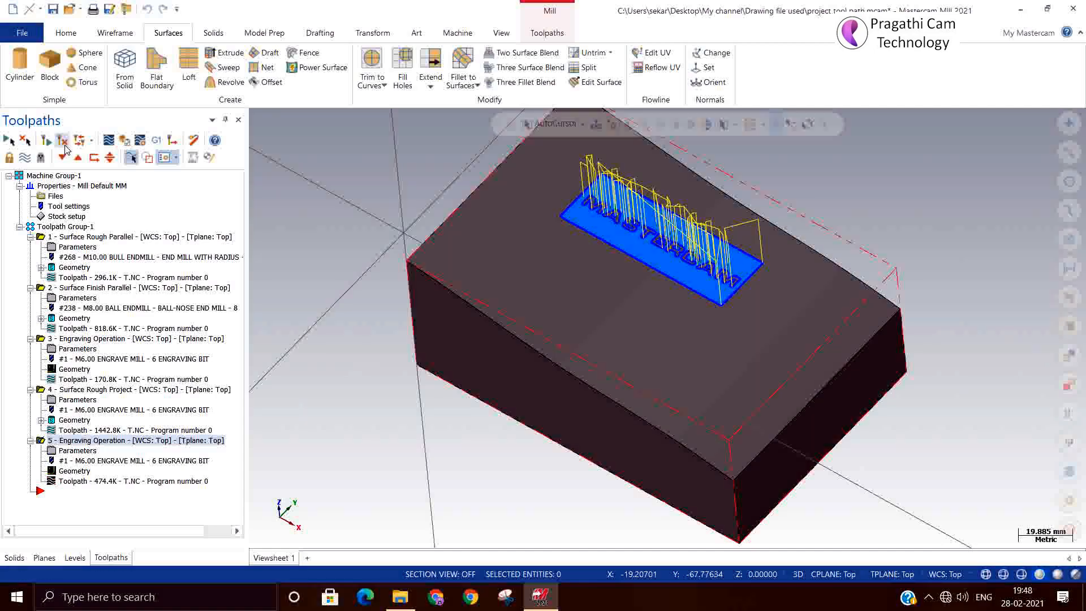
right_click(55, 503)
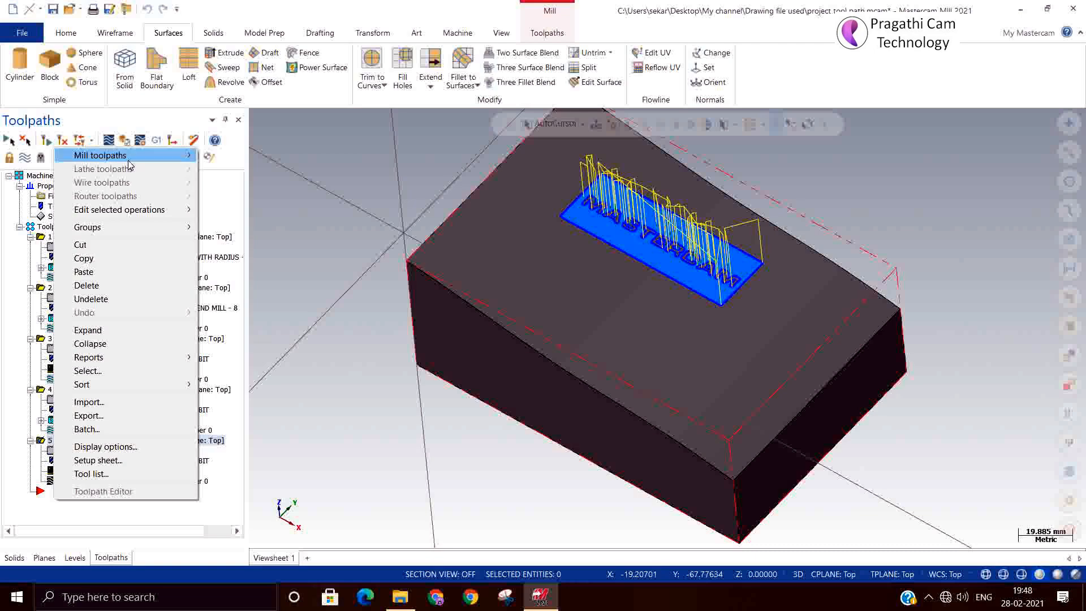
mouse_move(131, 164)
mouse_move(277, 295)
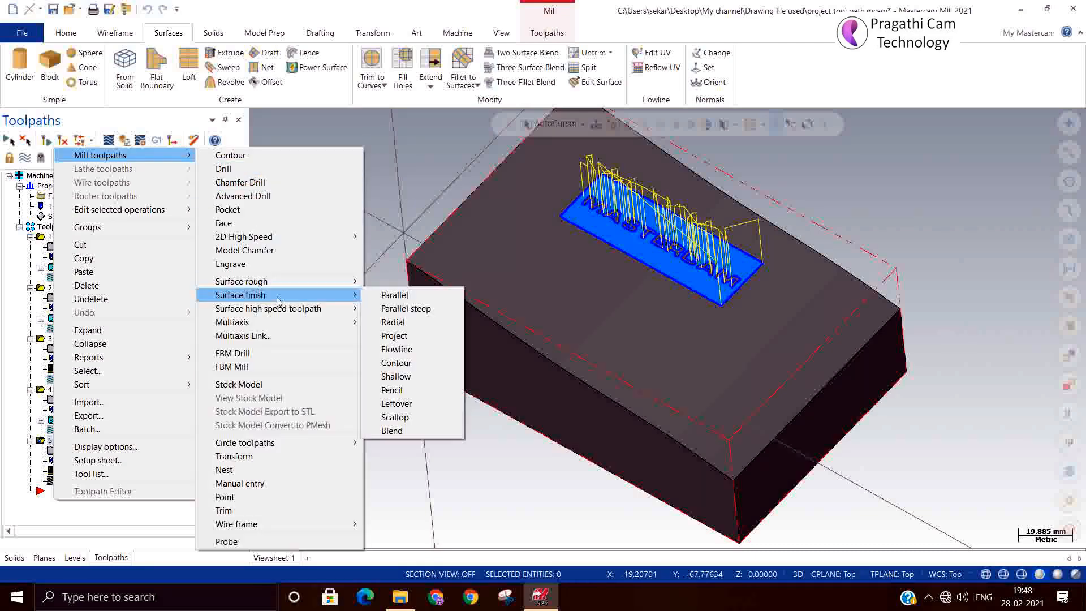
left_click(409, 349)
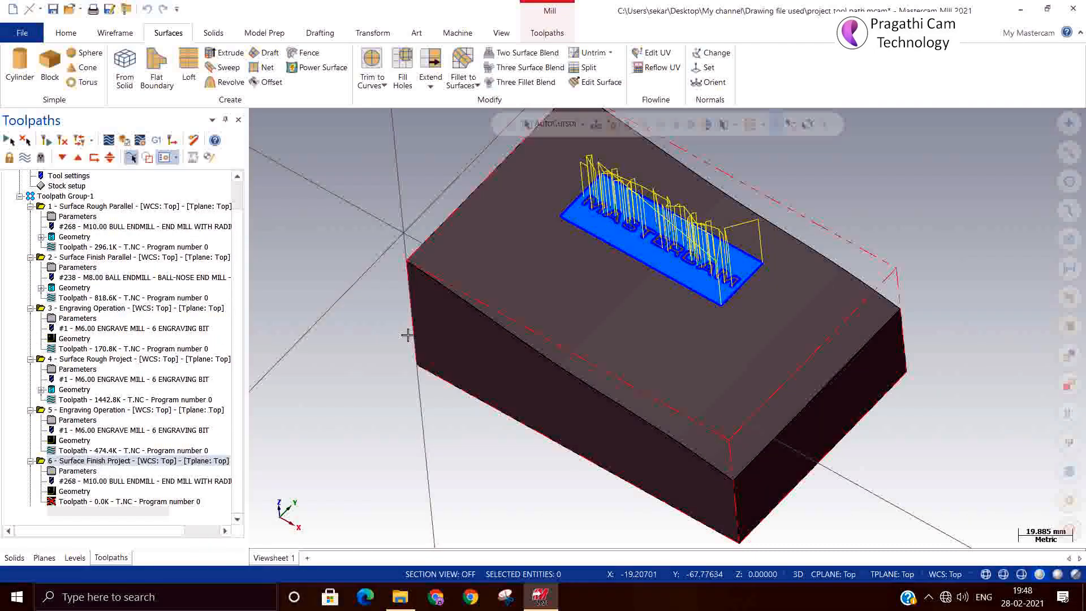
left_click(591, 189)
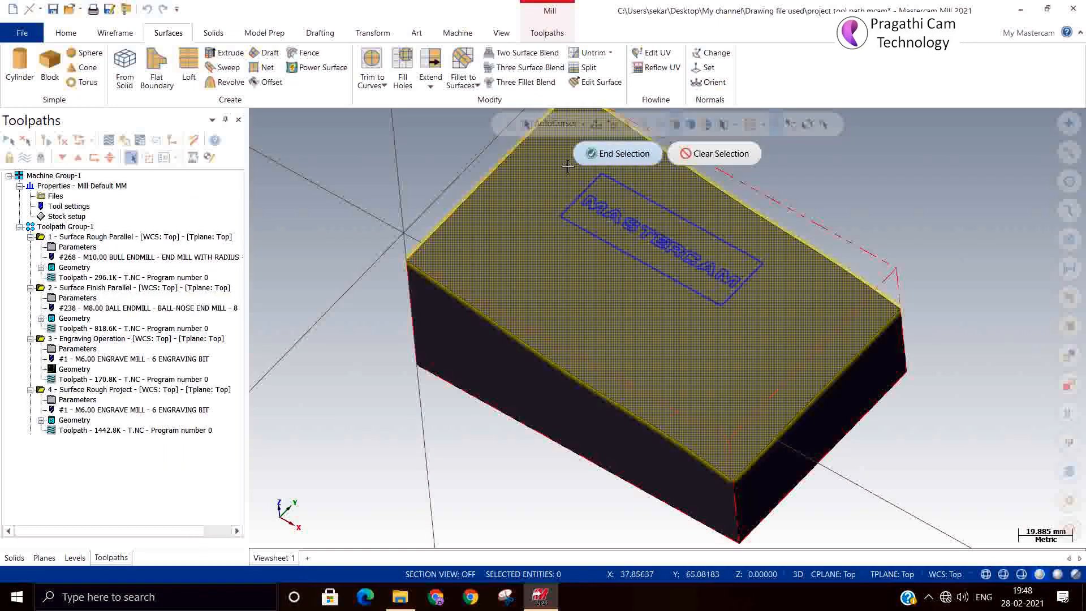
key("Return")
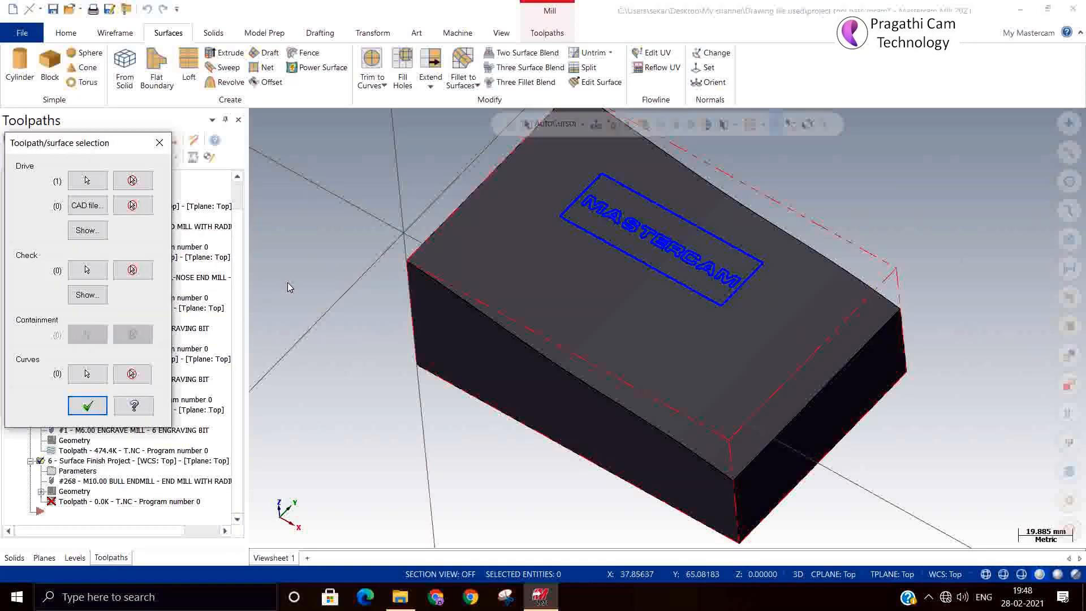
left_click(87, 406)
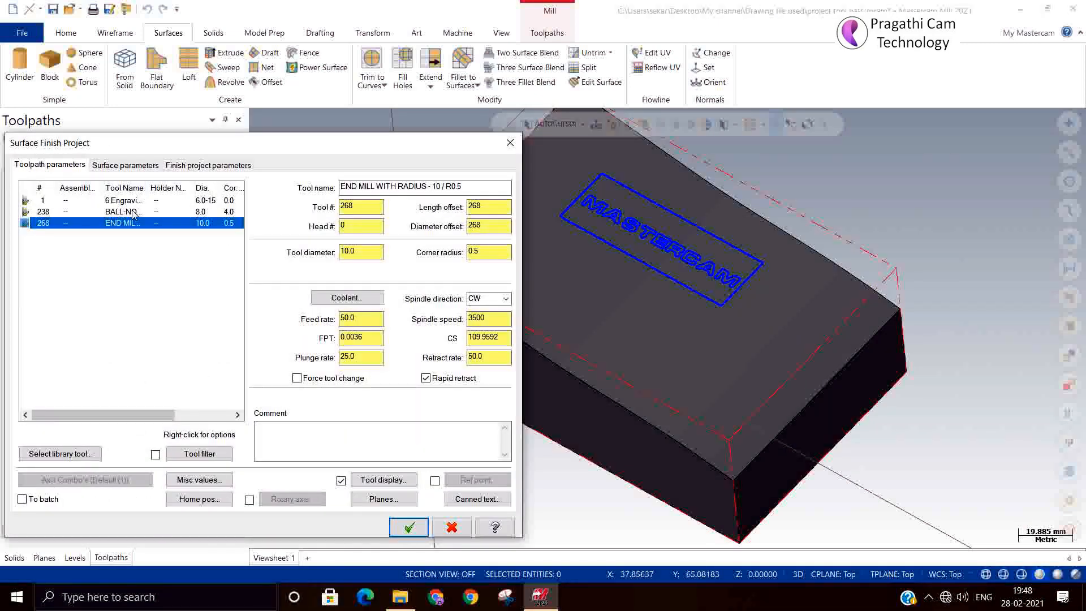
Set Stock to leave on drive to -0.26 for the new project finish.
left_click(136, 169)
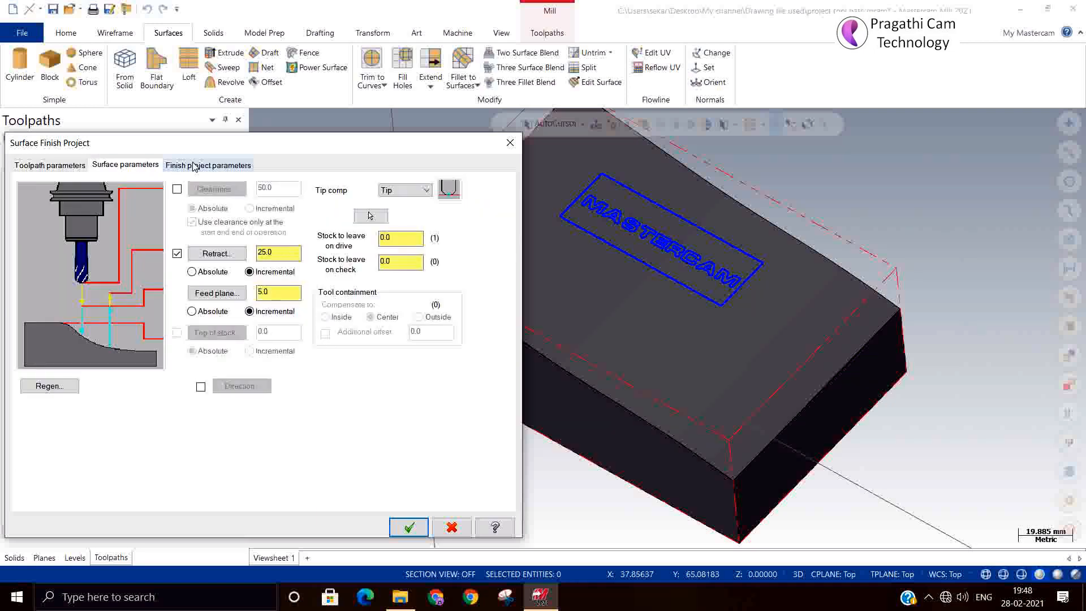
left_click(194, 165)
left_click(124, 164)
left_click(402, 239)
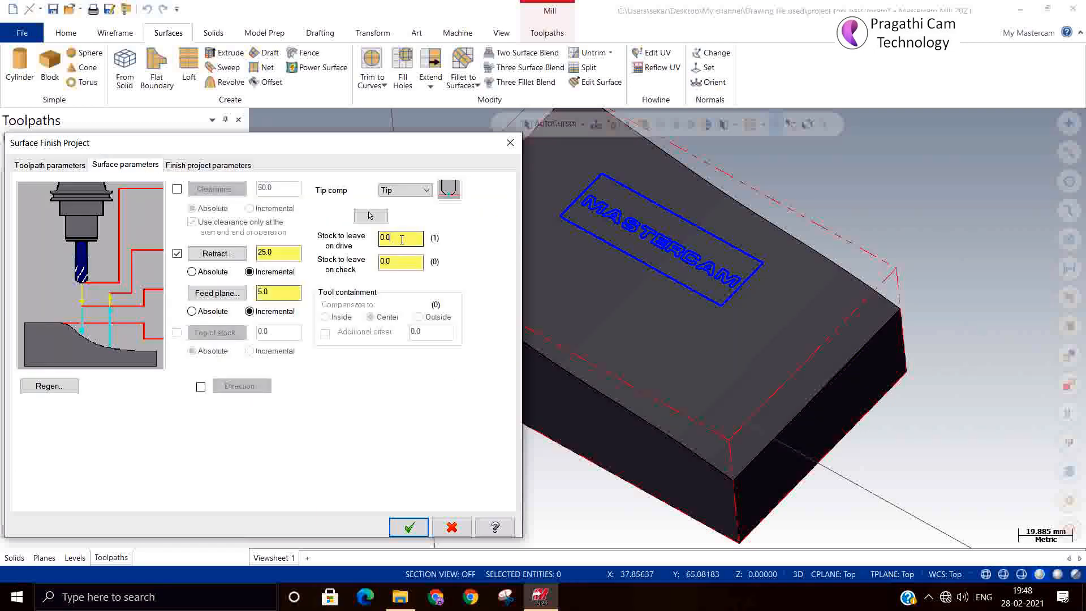
double_click(401, 239)
type("-")
Choose 5 - Engraving Operation as the projection source and open Gap settings.
left_click(198, 165)
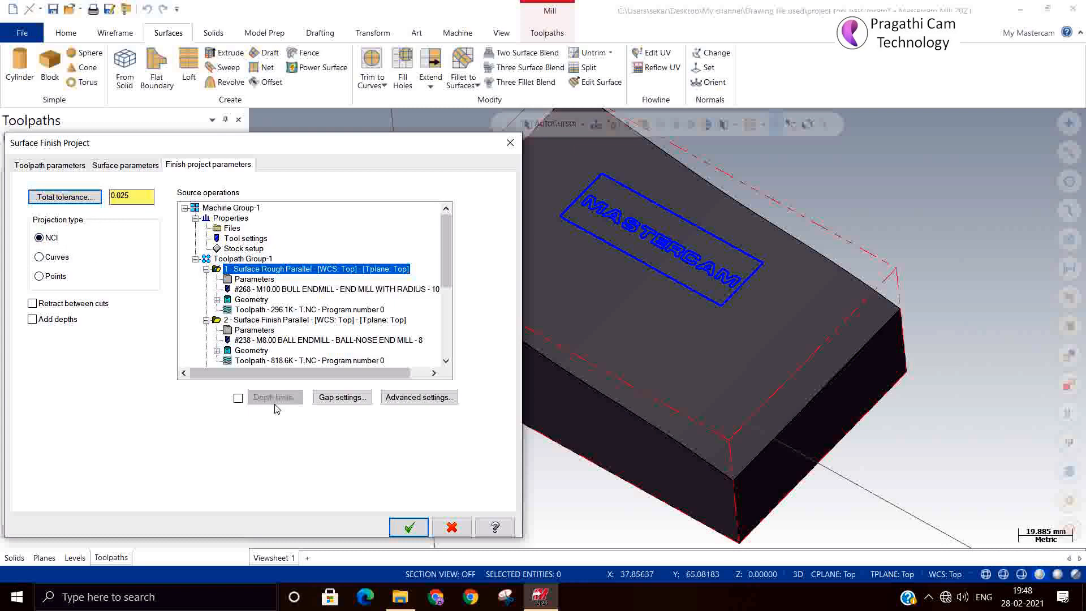
left_click_drag(448, 258, 447, 324)
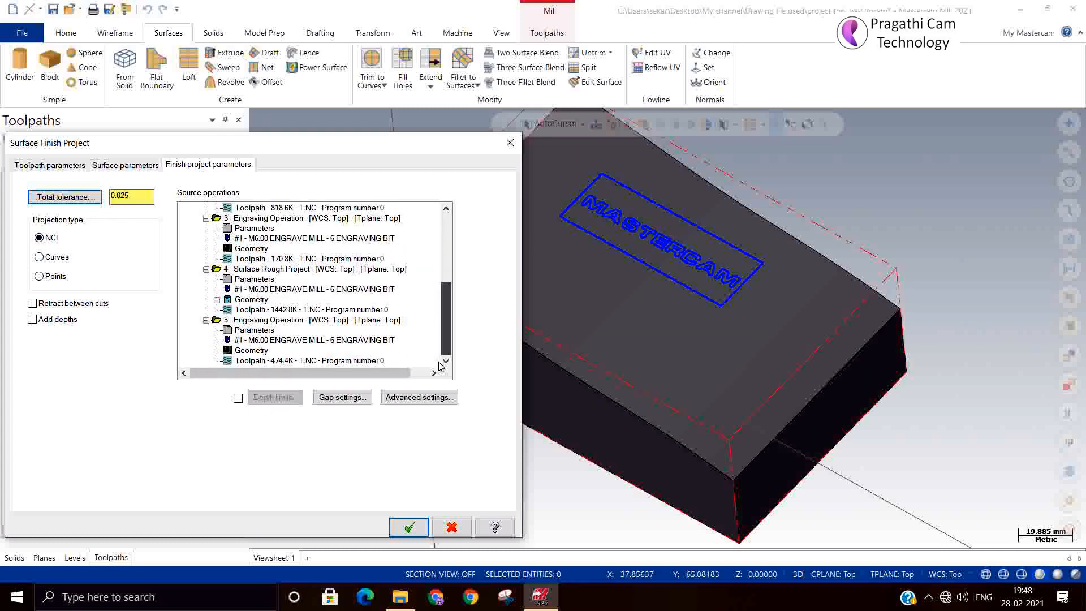
left_click(292, 320)
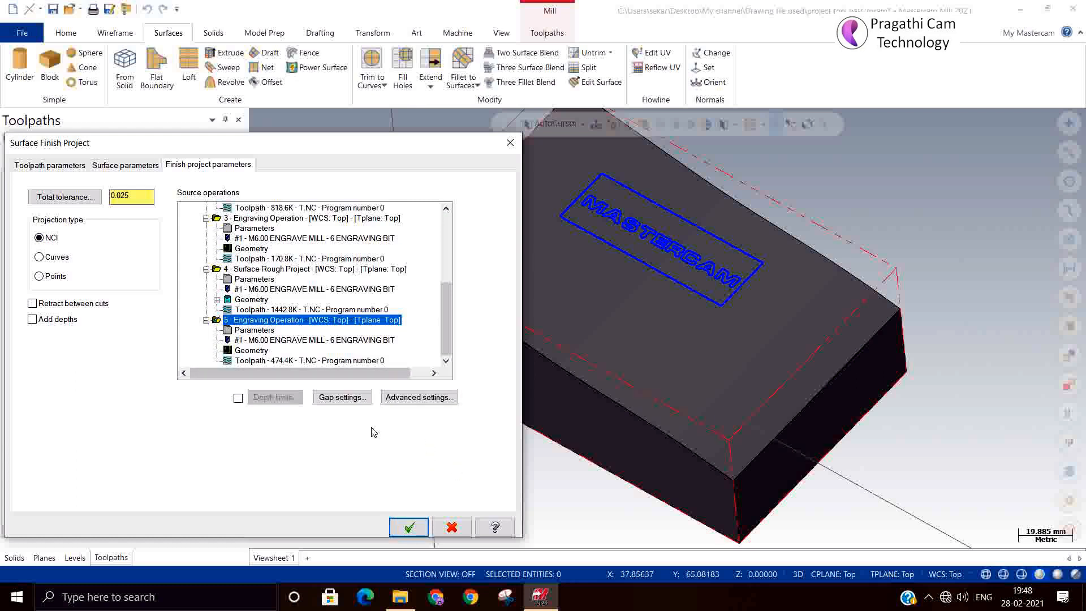
left_click(342, 397)
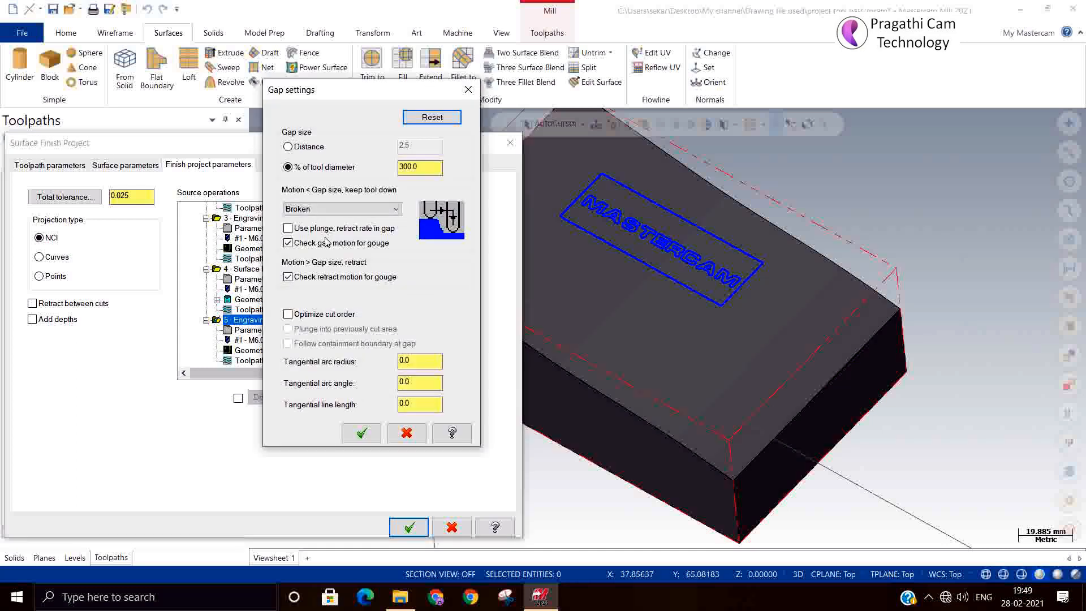
Set small-gap motion to Follow Surface(s), enable Optimize cut order, and create operation 6.
left_click(325, 210)
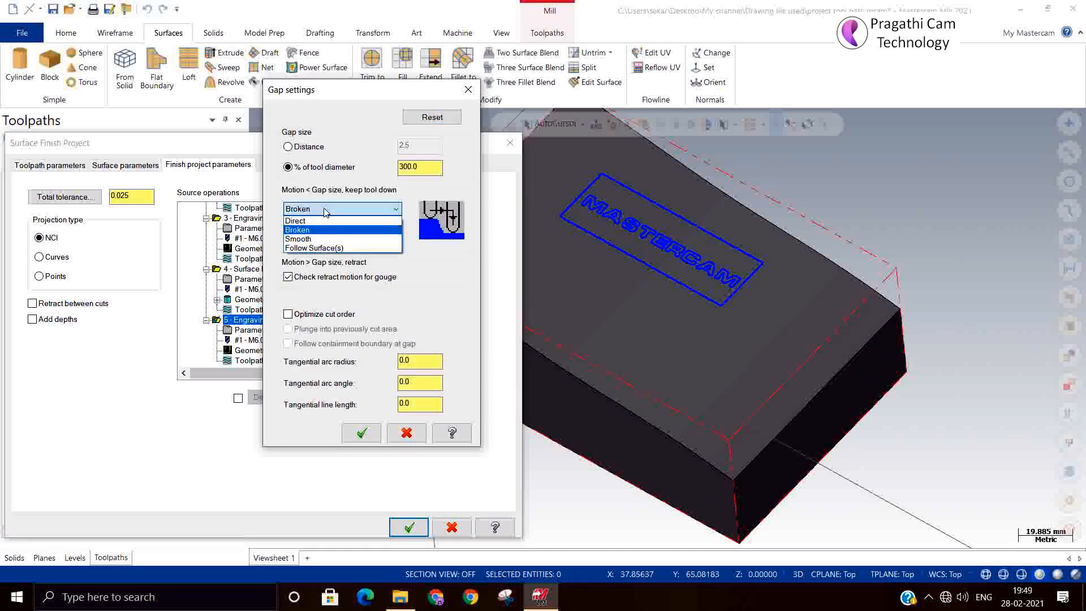
left_click(319, 249)
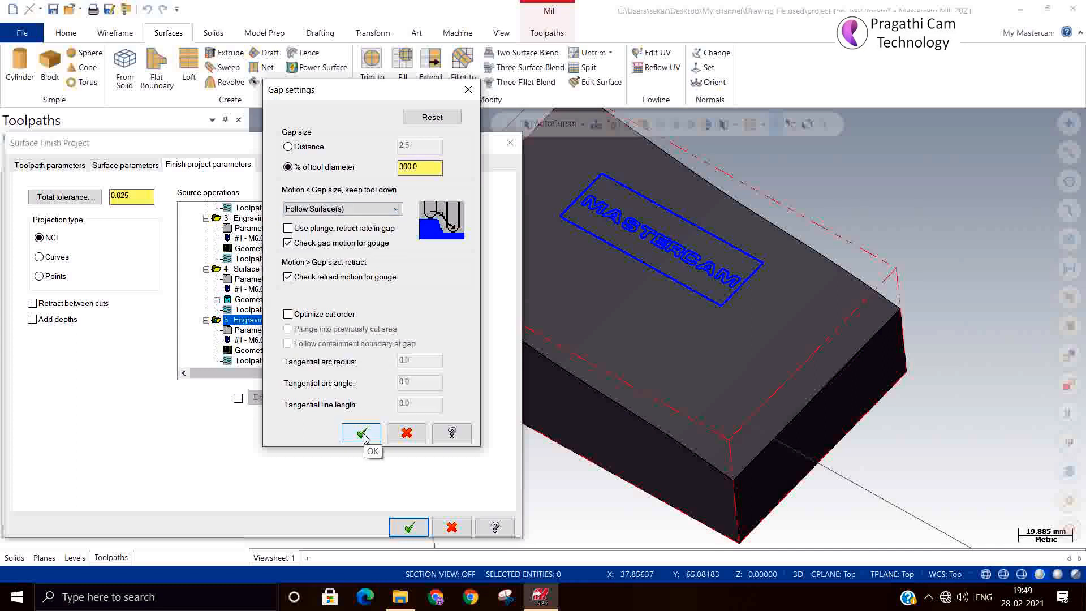
left_click(288, 313)
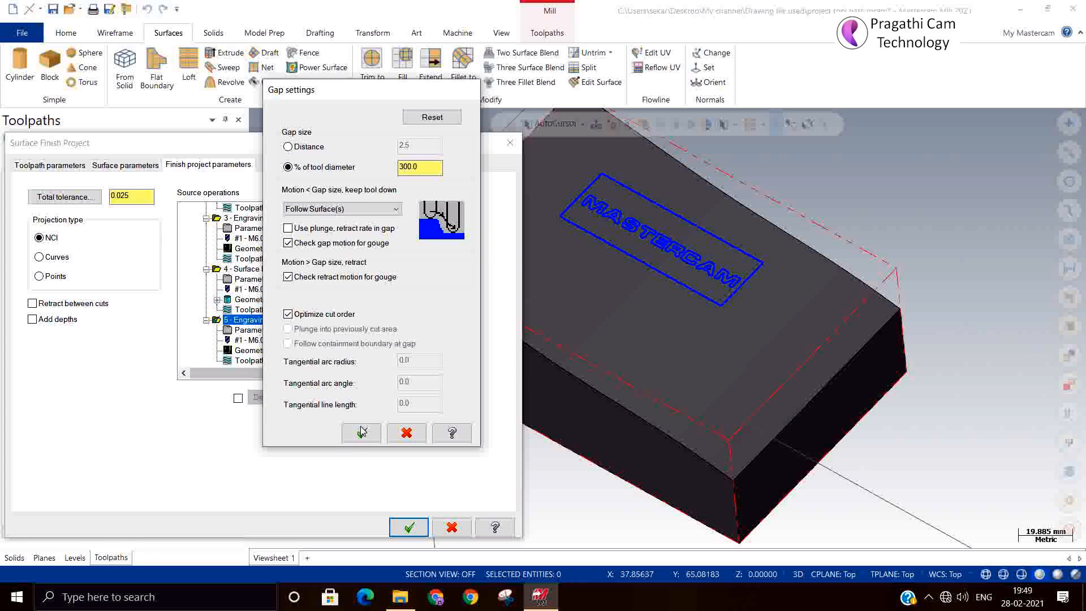
left_click(361, 431)
left_click(408, 526)
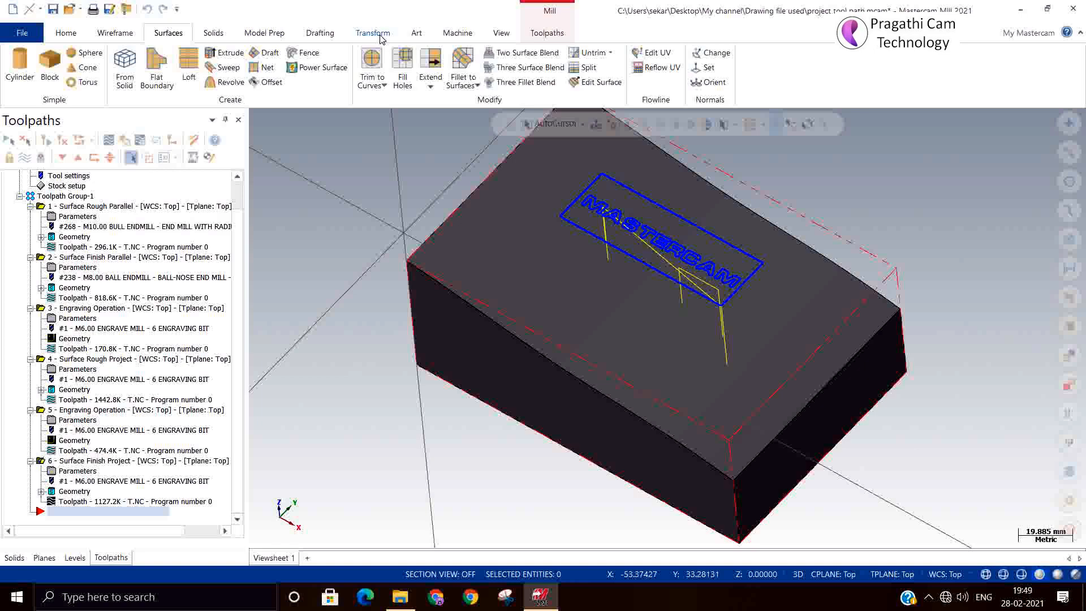
Switch to wireframe, zoom and orbit around the MASTERCAM engraving, then select operation 6.
left_click(467, 35)
left_click(501, 33)
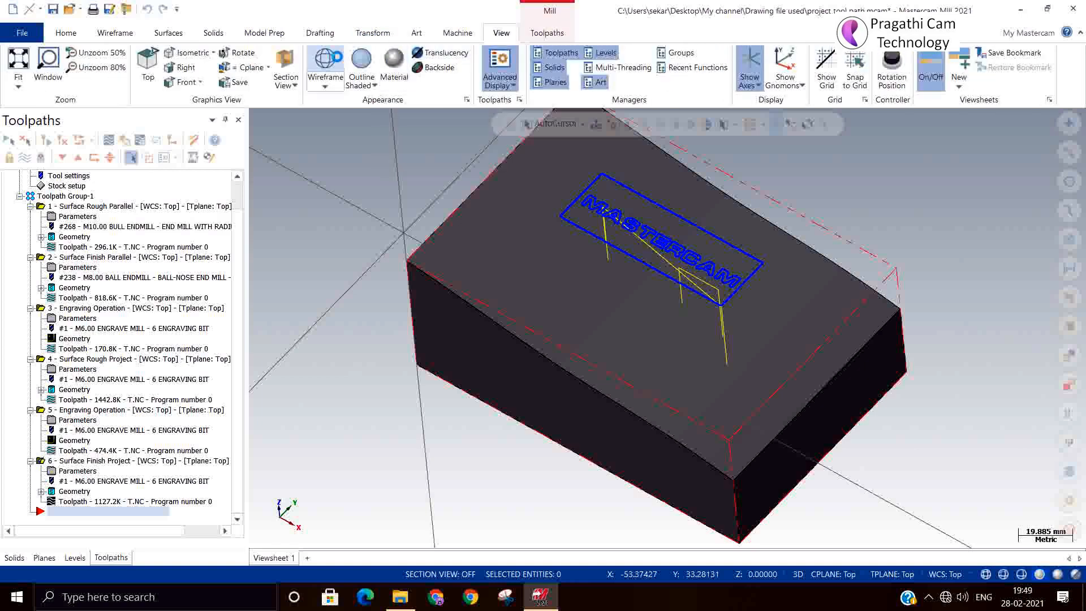
left_click(325, 59)
scroll(616, 282, "up", 5)
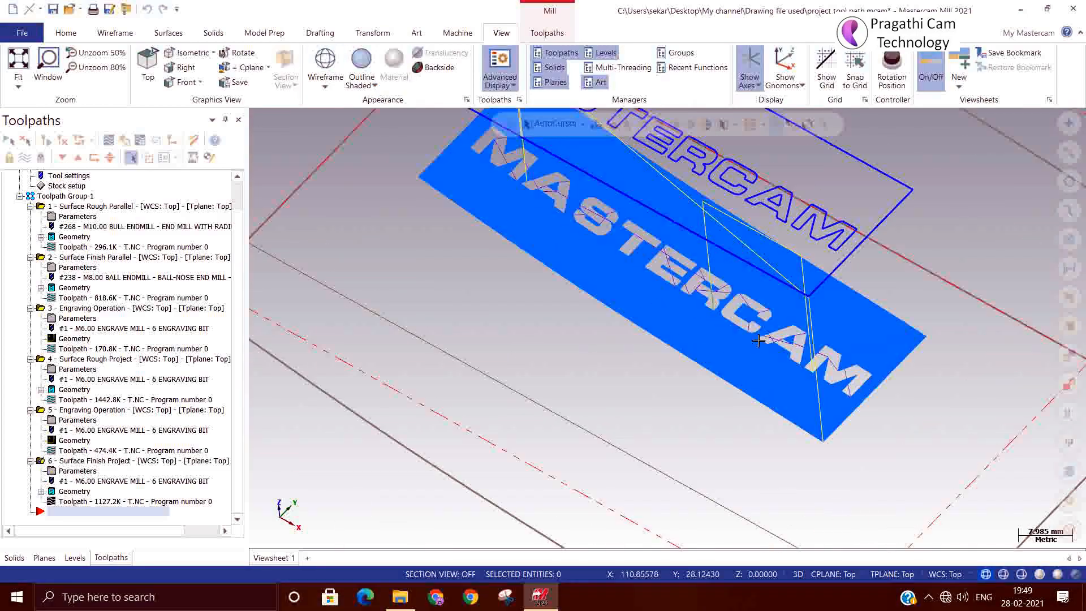
middle_click_drag(881, 405, 741, 367)
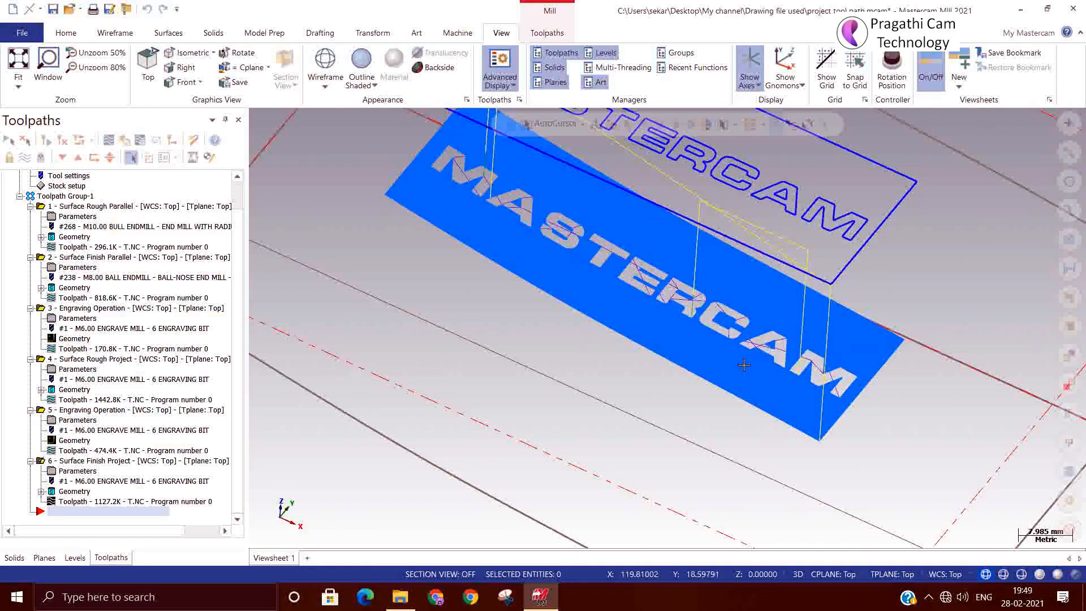
scroll(746, 312, "up", 5)
scroll(747, 310, "up", 2)
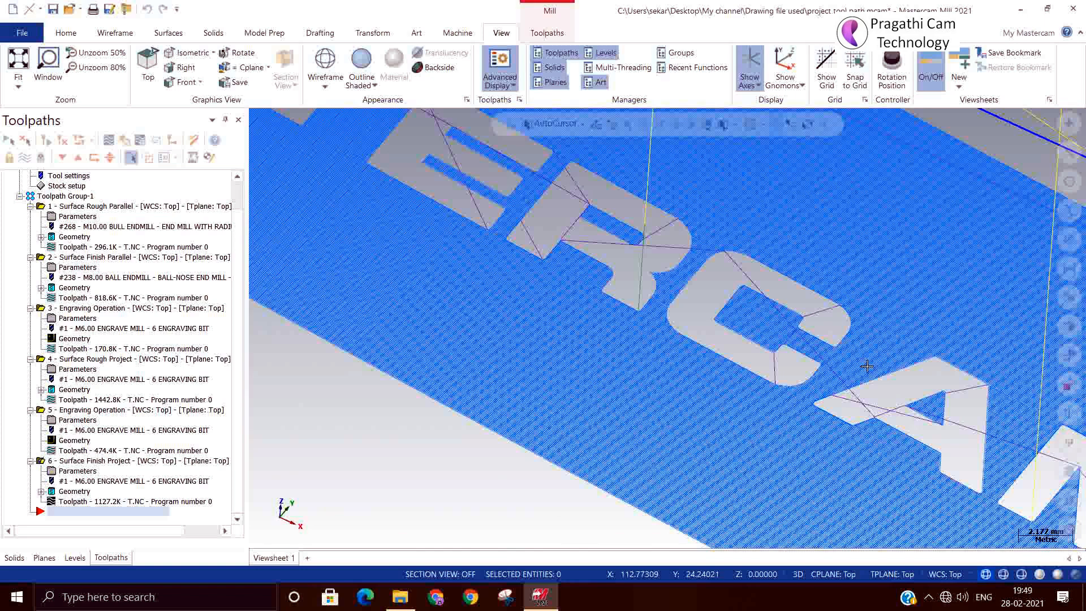
mouse_move(868, 366)
middle_mouse_down()
mouse_move(860, 343)
mouse_move(698, 328)
middle_mouse_up()
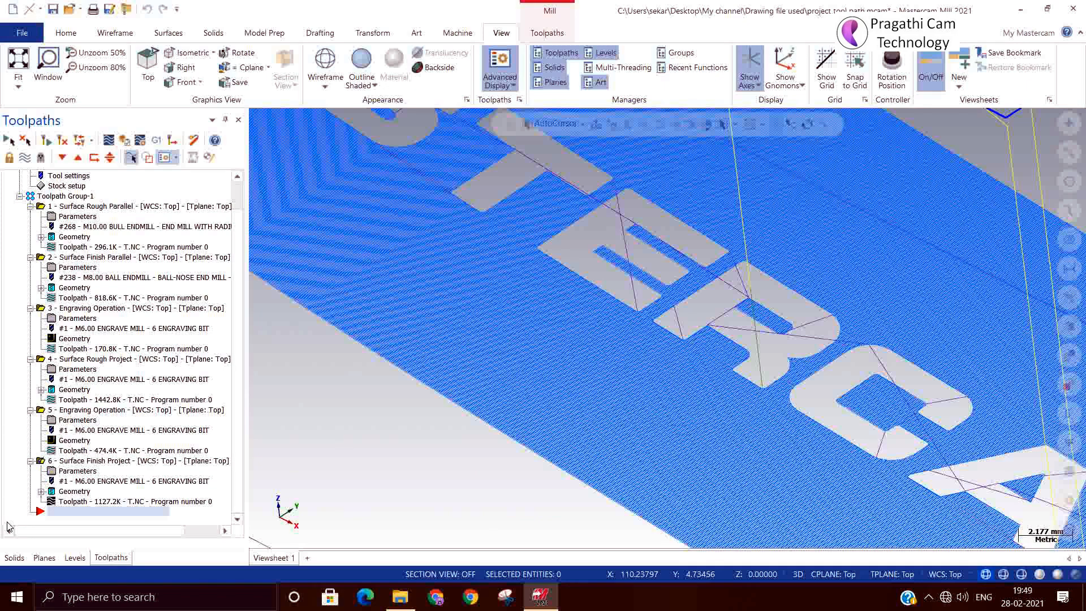
left_click(120, 462)
Change operation 6's gap size to a fixed Distance of 0.2 and regenerate the toolpath.
left_click(126, 473)
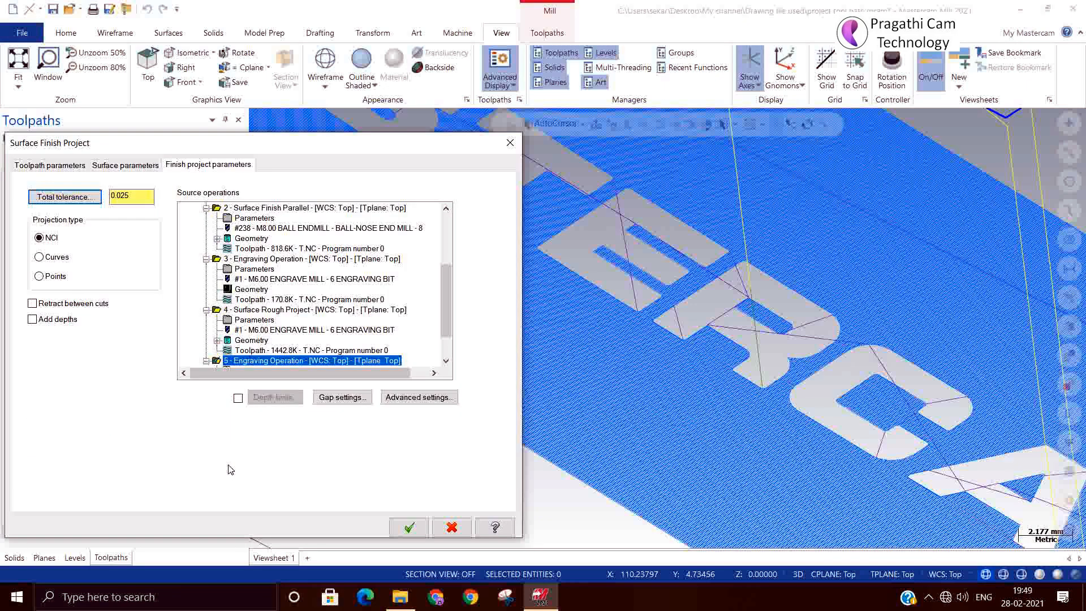
left_click(336, 397)
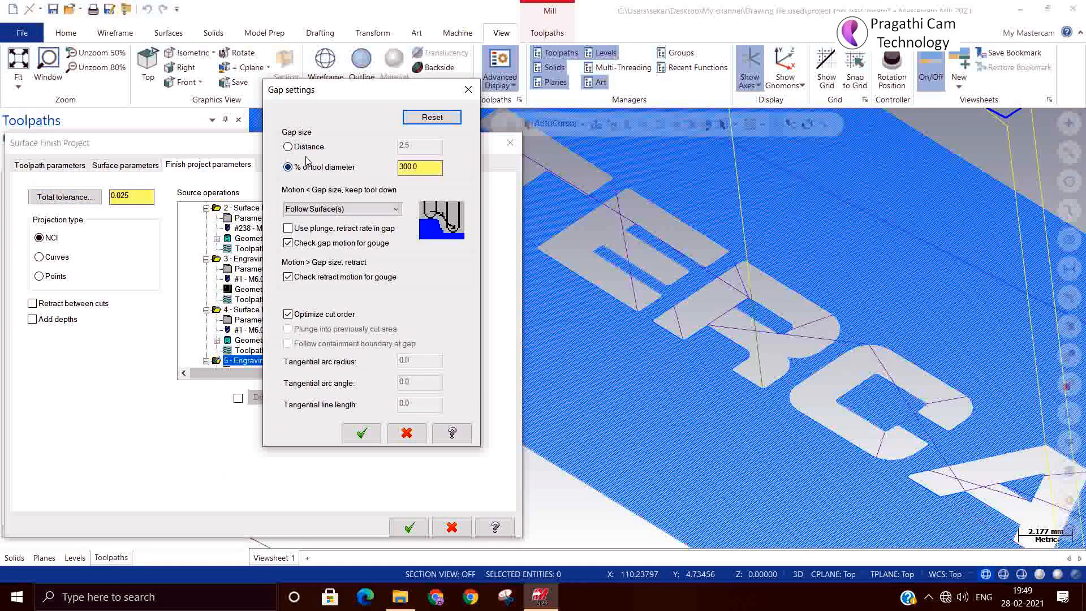
left_click(288, 147)
left_click_drag(410, 148, 281, 145)
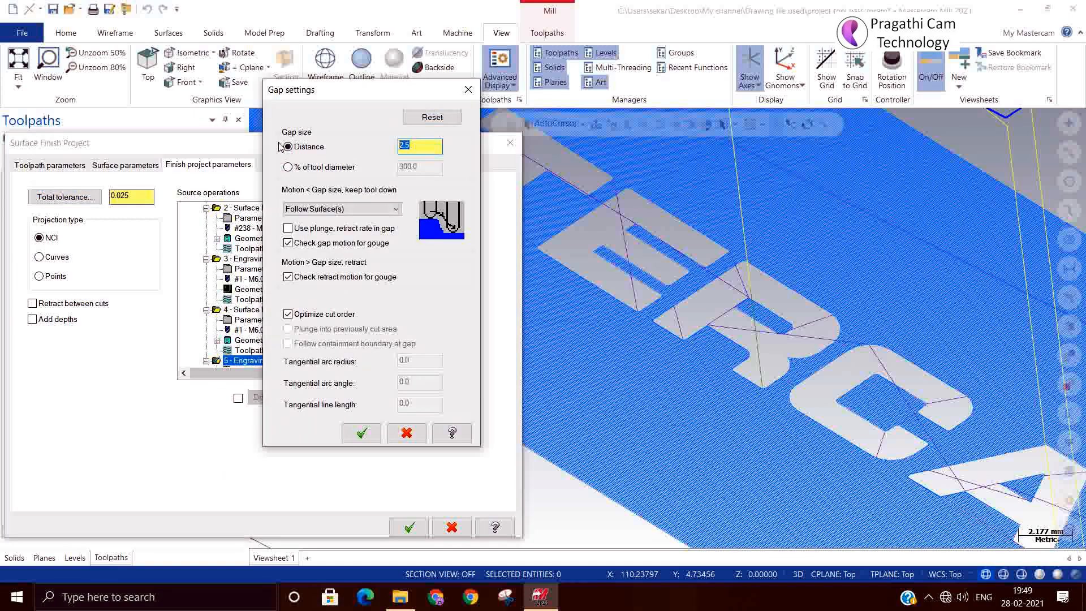
type("0.2")
left_click(362, 432)
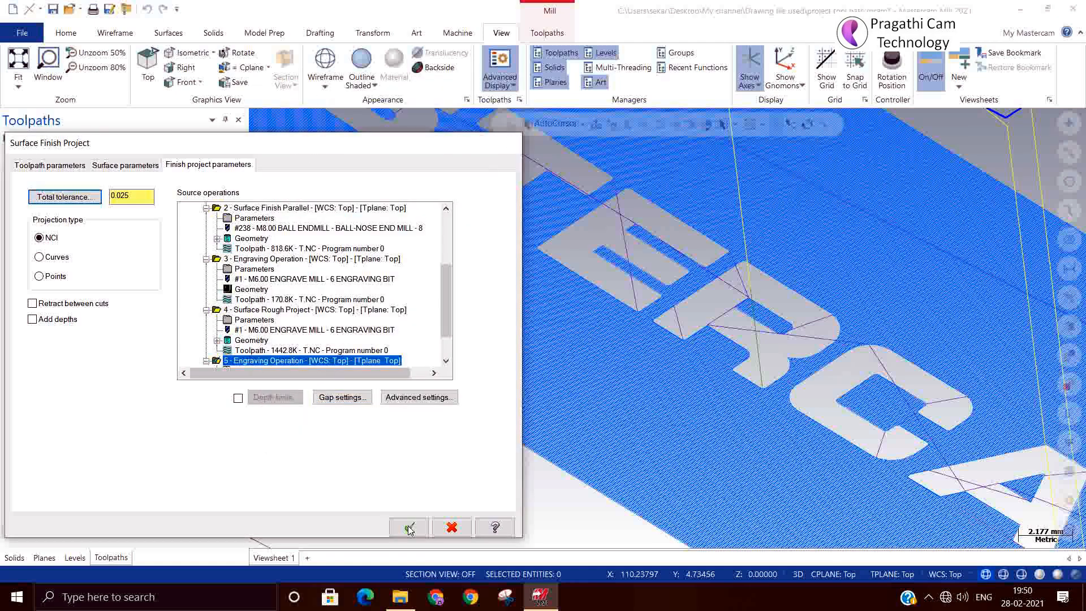
left_click(409, 527)
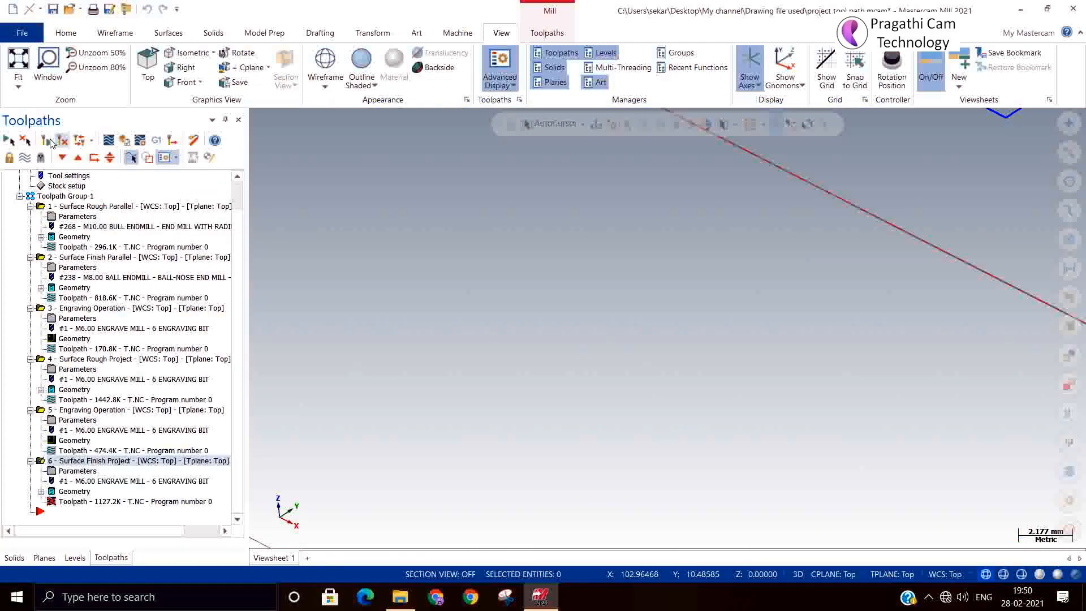
left_click(62, 141)
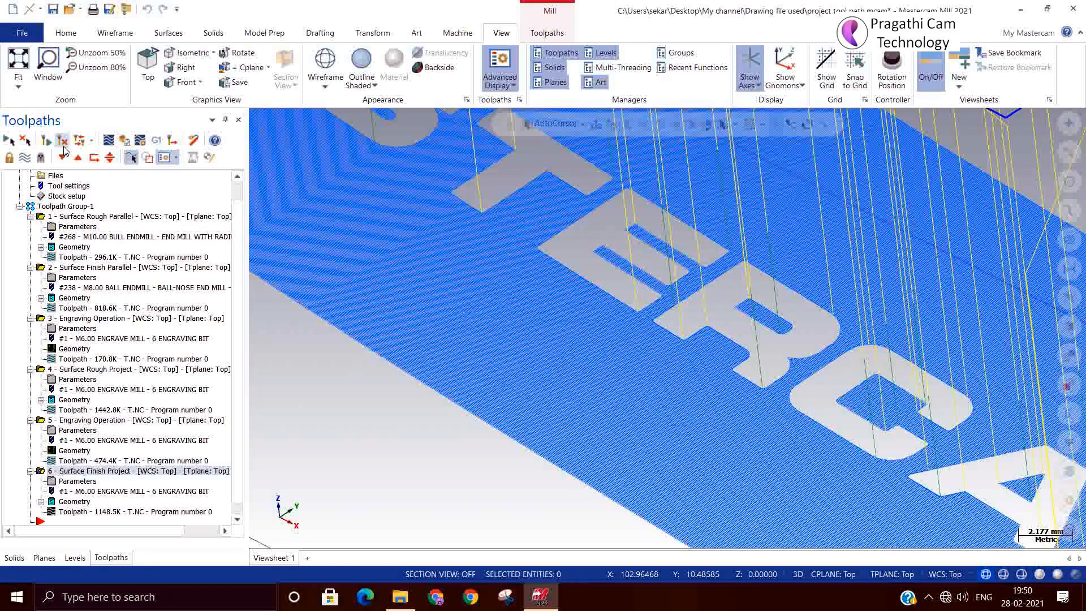
Save the project and orbit the view to check the regenerated toolpath.
left_click(111, 9)
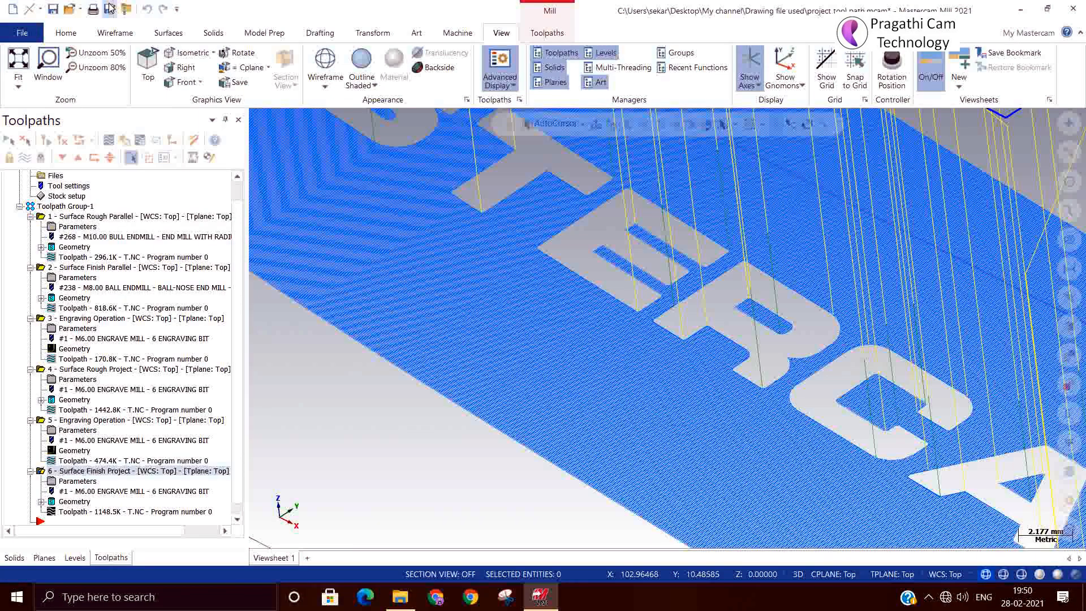
scroll(560, 395, "down", 3)
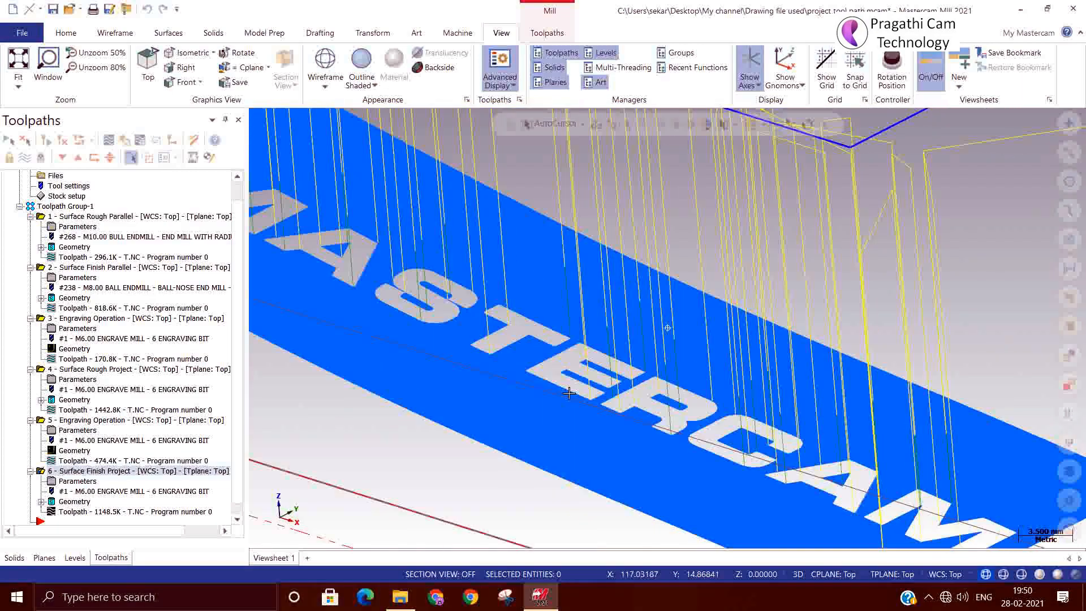
mouse_move(545, 412)
middle_mouse_down()
mouse_move(509, 447)
mouse_move(554, 425)
mouse_move(531, 399)
middle_mouse_up()
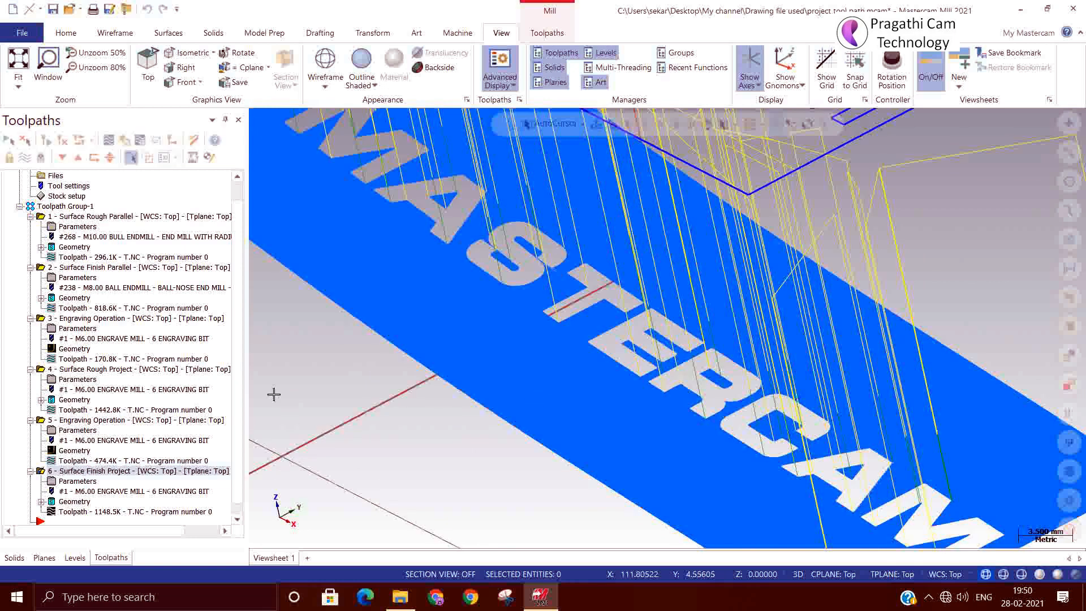
scroll(283, 398, "down", 4)
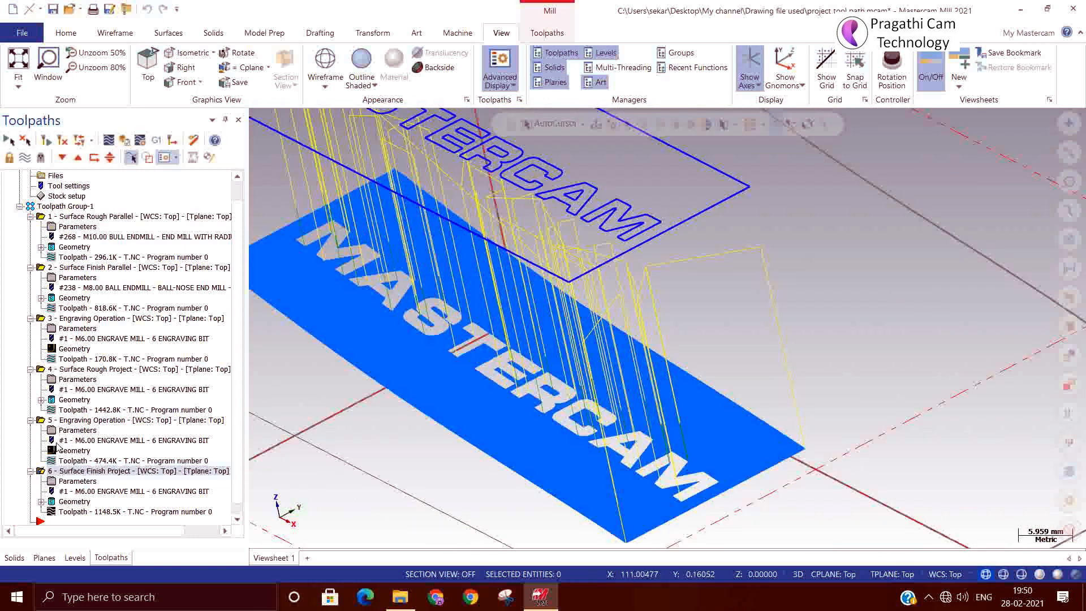
Collapse operations 6 through 1 in the Toolpaths manager.
left_click(30, 471)
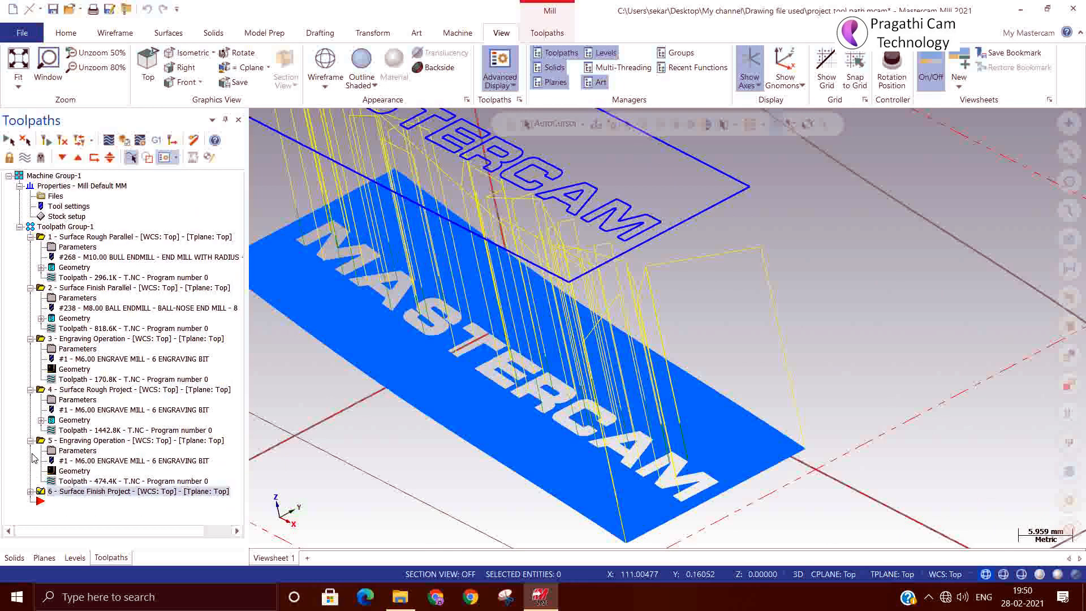
left_click(31, 440)
left_click(30, 389)
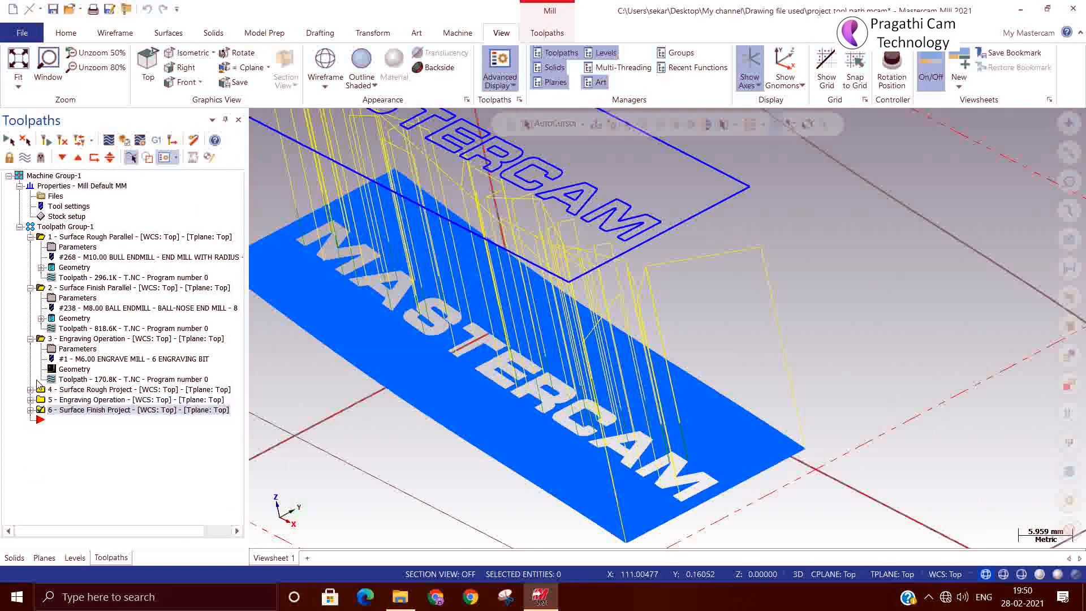
left_click(31, 339)
left_click(30, 287)
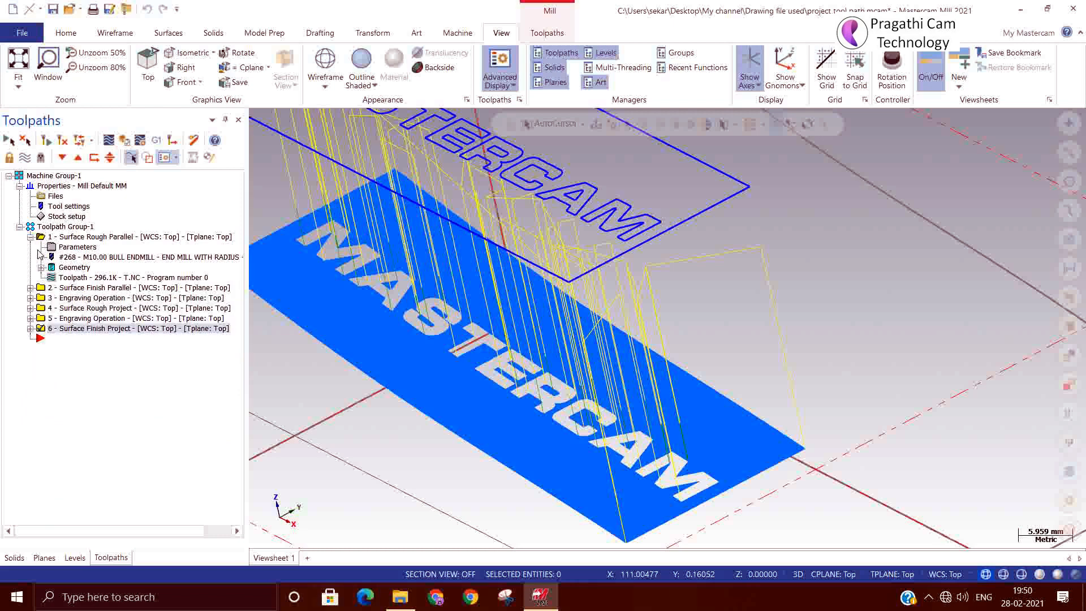
left_click(31, 236)
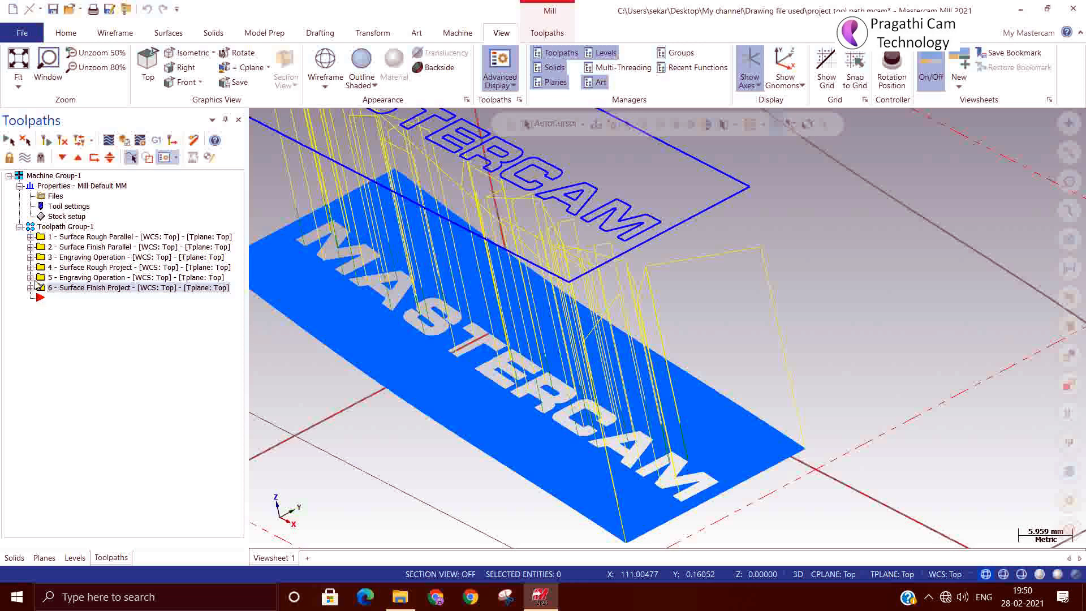
Move the insert arrow between operation 5 and the Surface Finish Project.
left_click(40, 298)
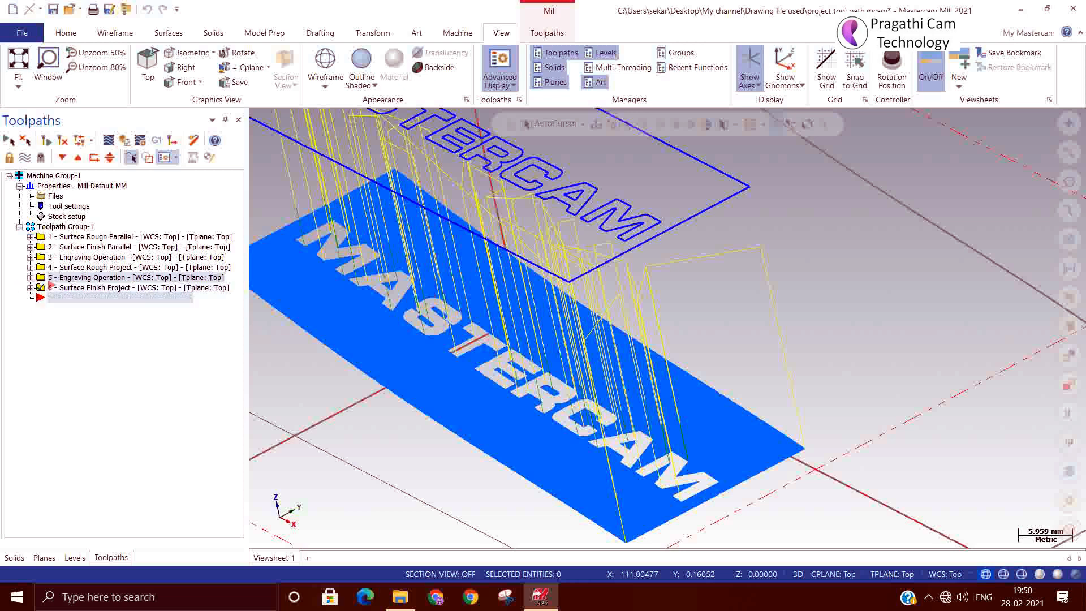
left_click_drag(38, 279, 41, 282)
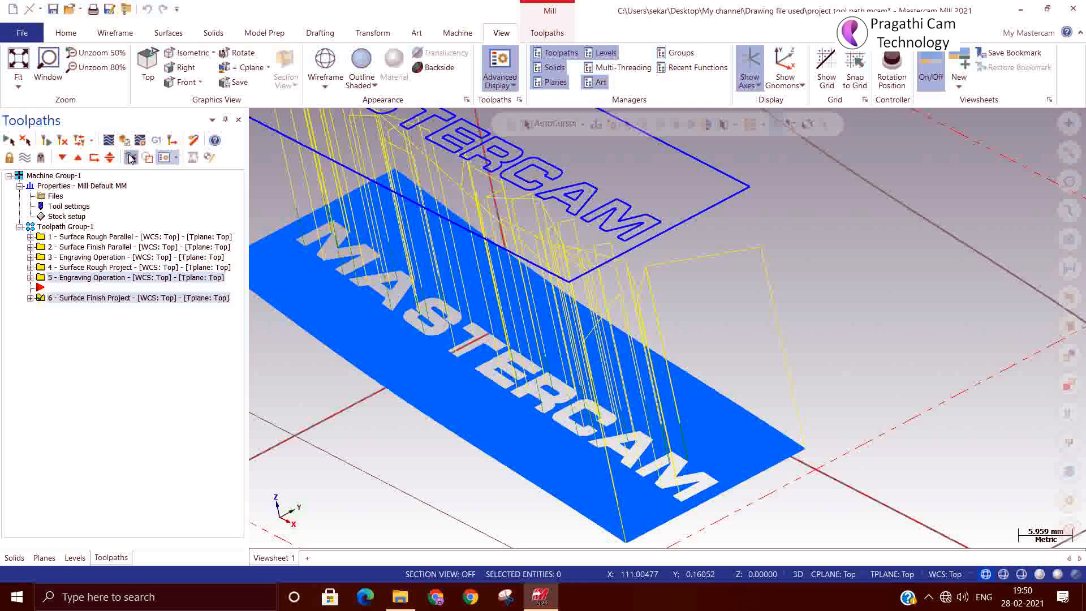
left_click(540, 35)
Start a Stock model operation named After rough, using a model and the machine's stock setup.
left_click(733, 62)
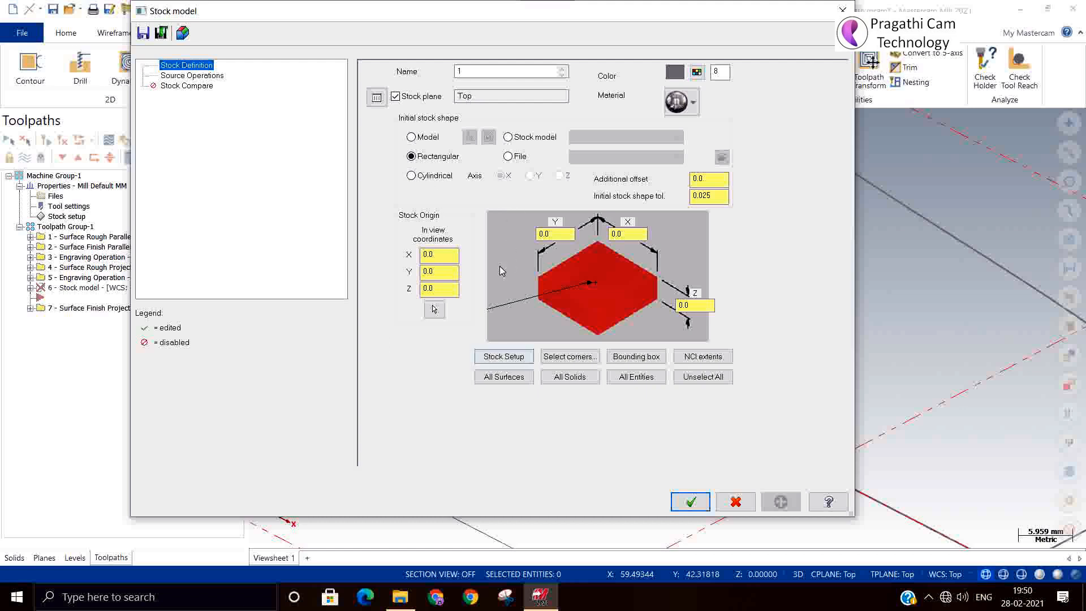
left_click(428, 137)
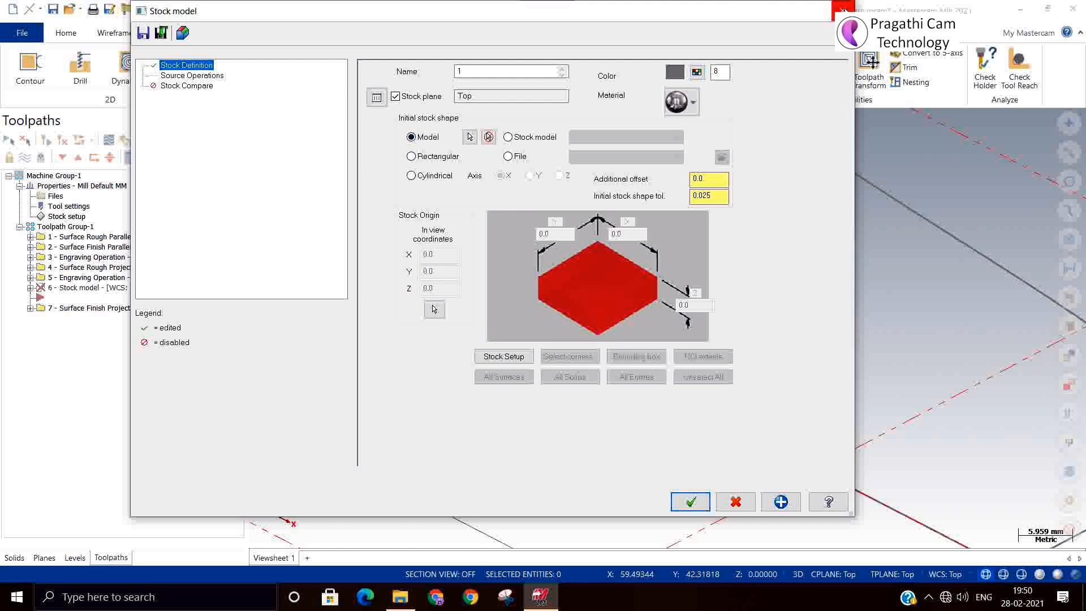
left_click(515, 362)
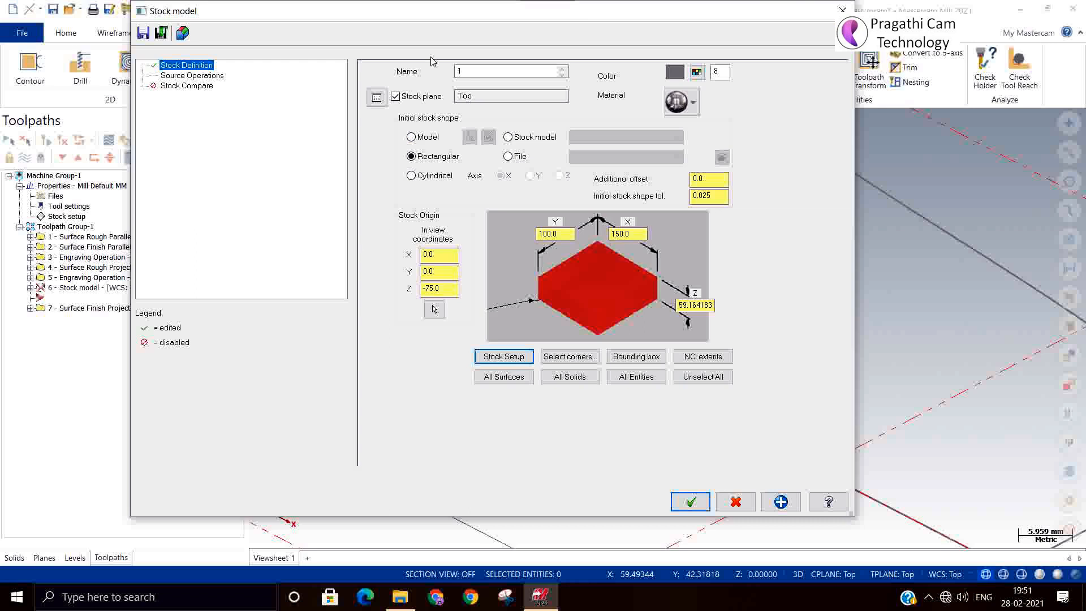
double_click(480, 67)
mouse_move(540, 597)
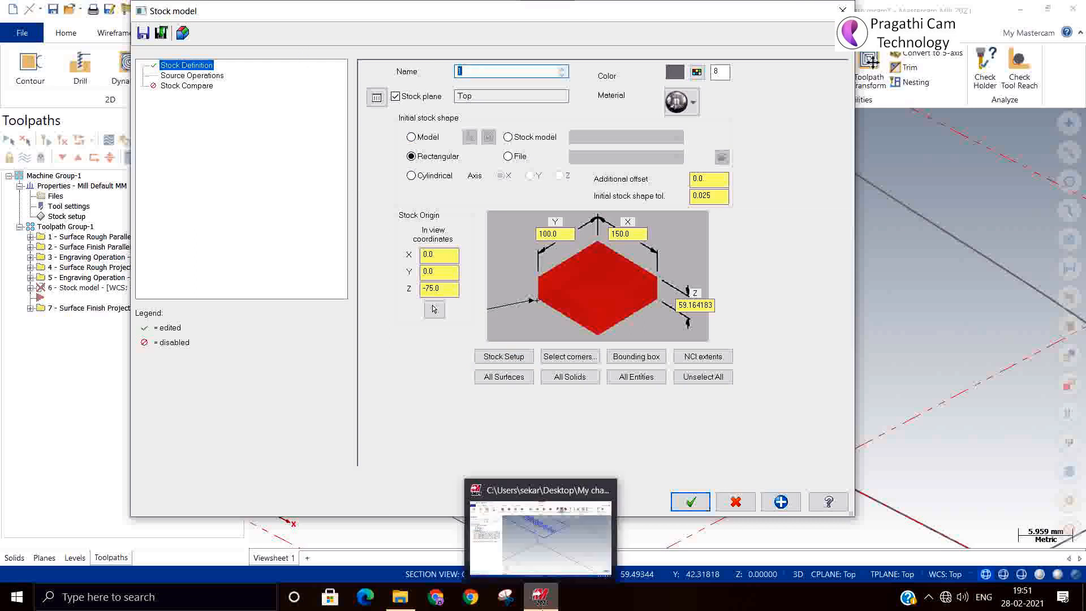
type("After rough")
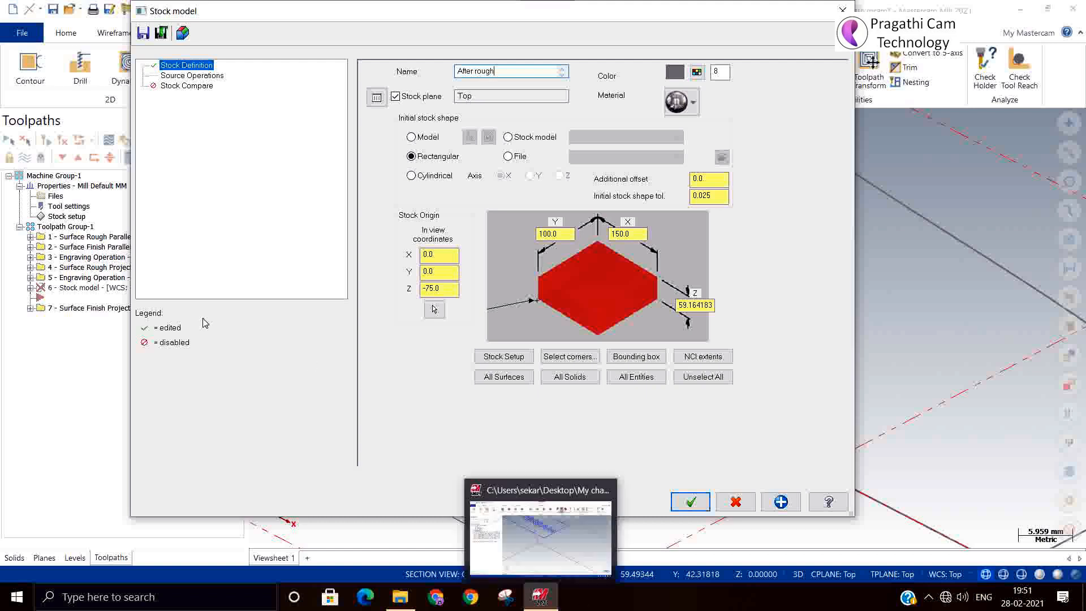
Add Surface Rough Parallel, Surface Finish Parallel and Surface Rough Project as source operations, then confirm.
left_click(198, 76)
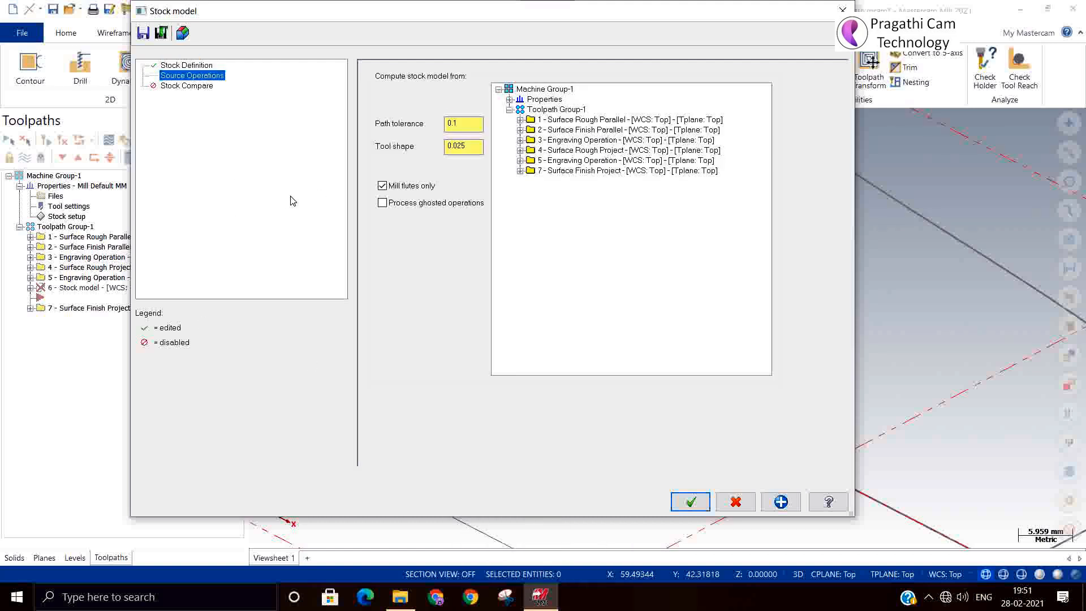
left_click(569, 121)
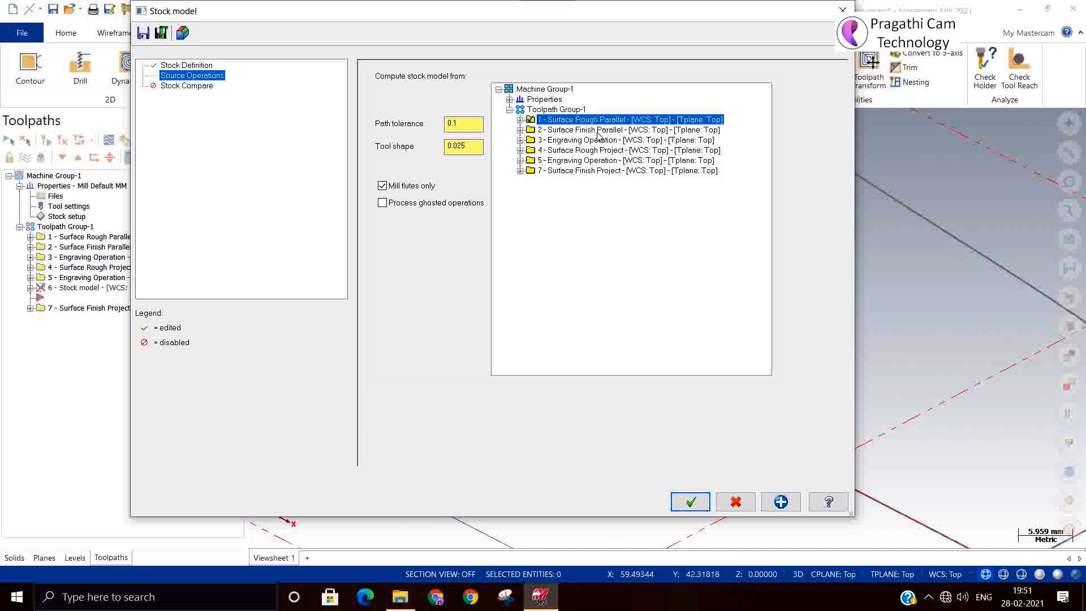
left_click(599, 131)
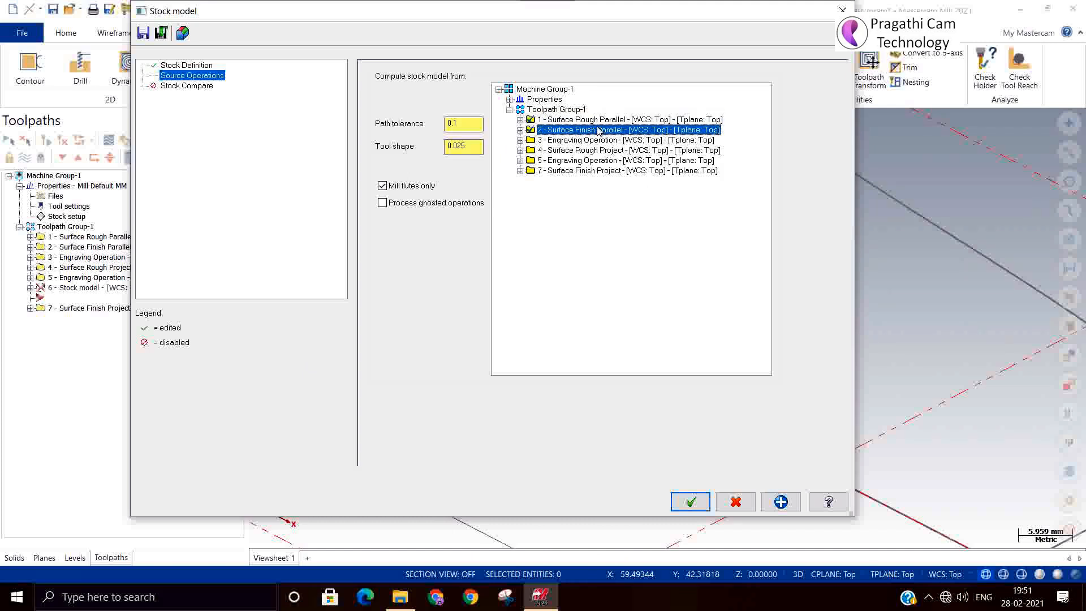
left_click(581, 152)
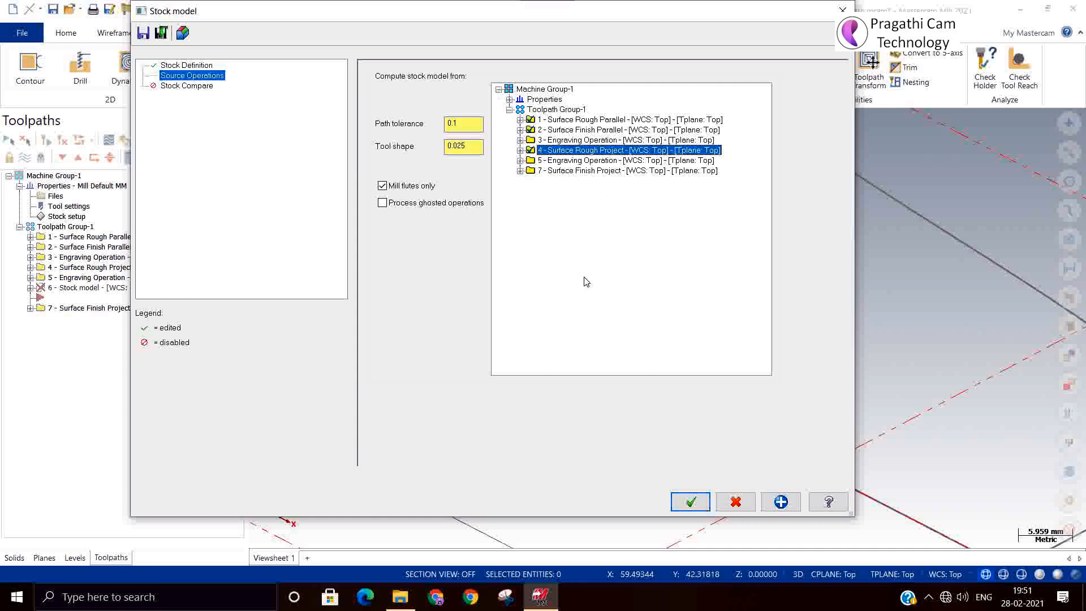
left_click(690, 502)
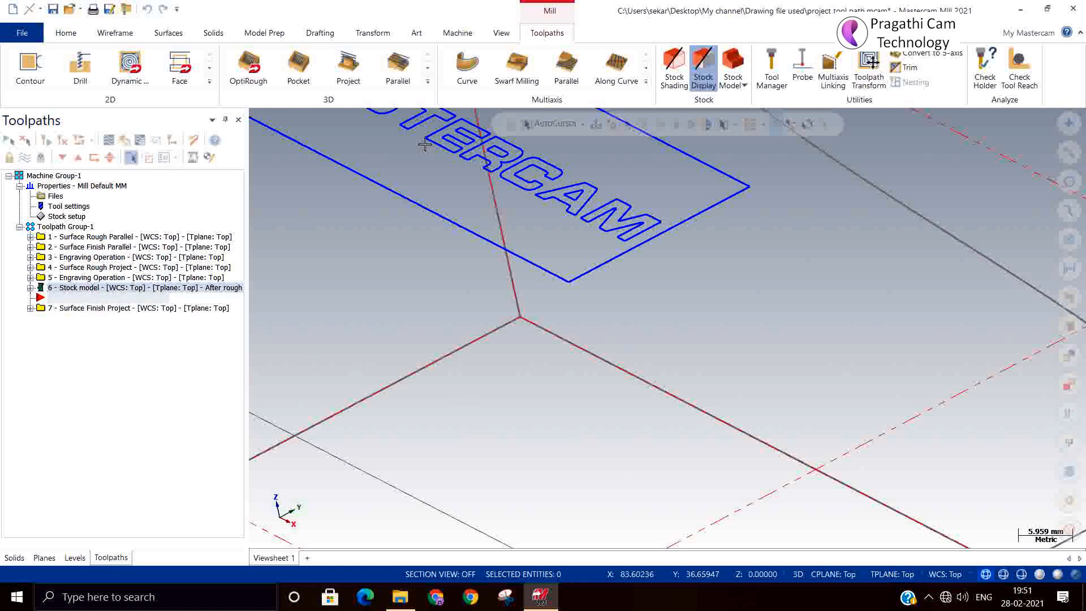
Set the stock model process to High priority in the Multi-Threading manager, then close it.
left_click(502, 34)
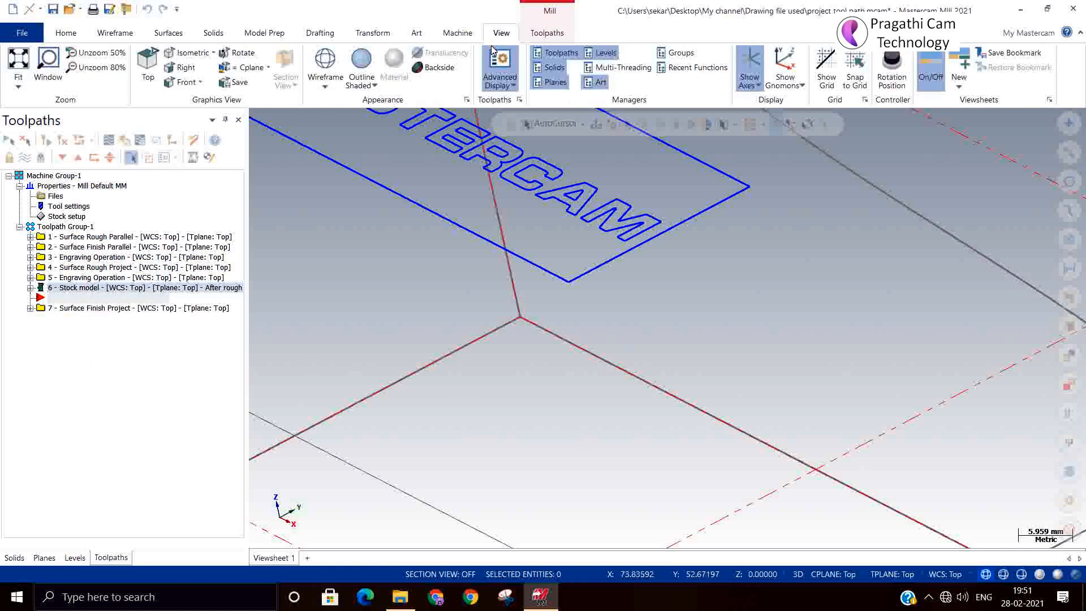
left_click(621, 67)
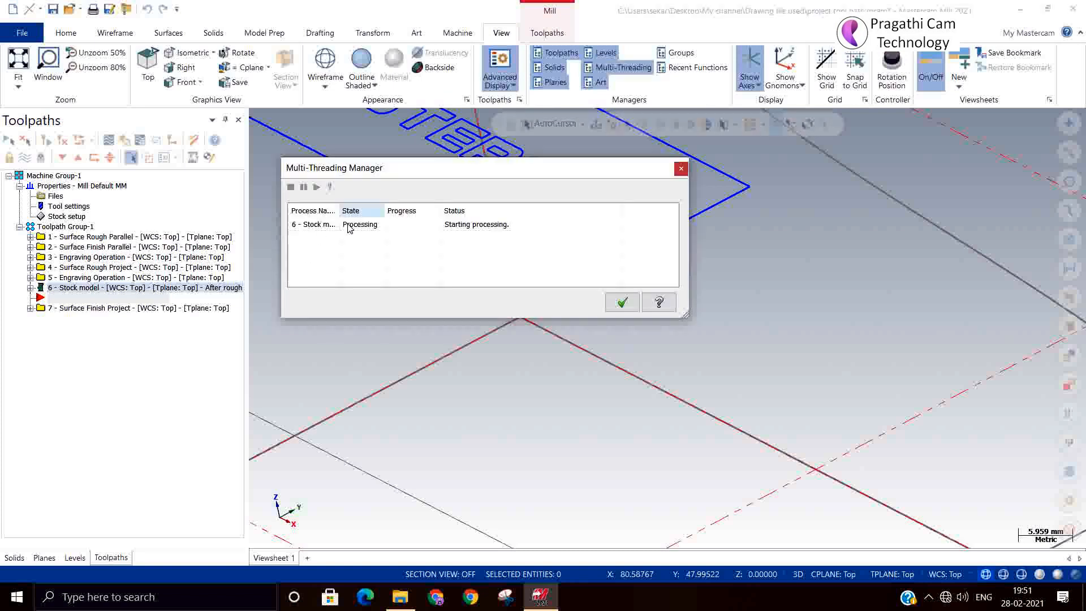
left_click(311, 226)
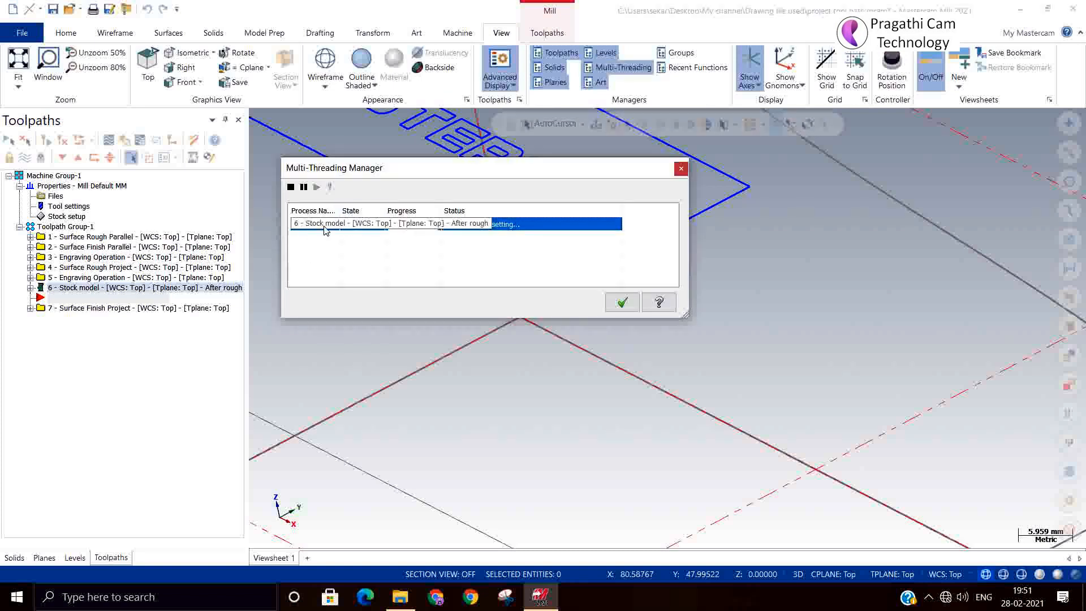
right_click(325, 228)
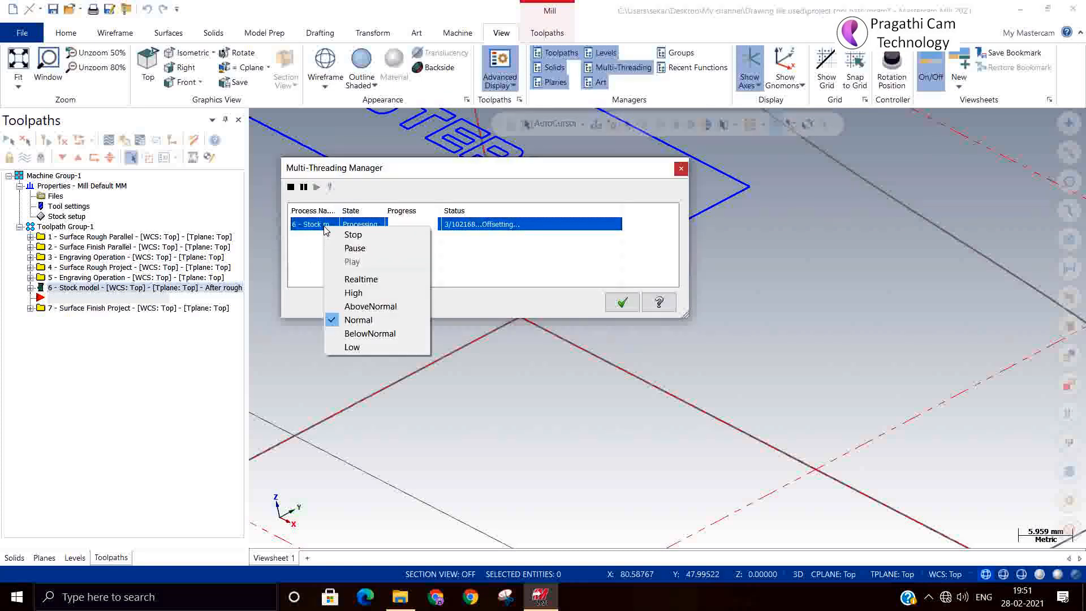
left_click(341, 293)
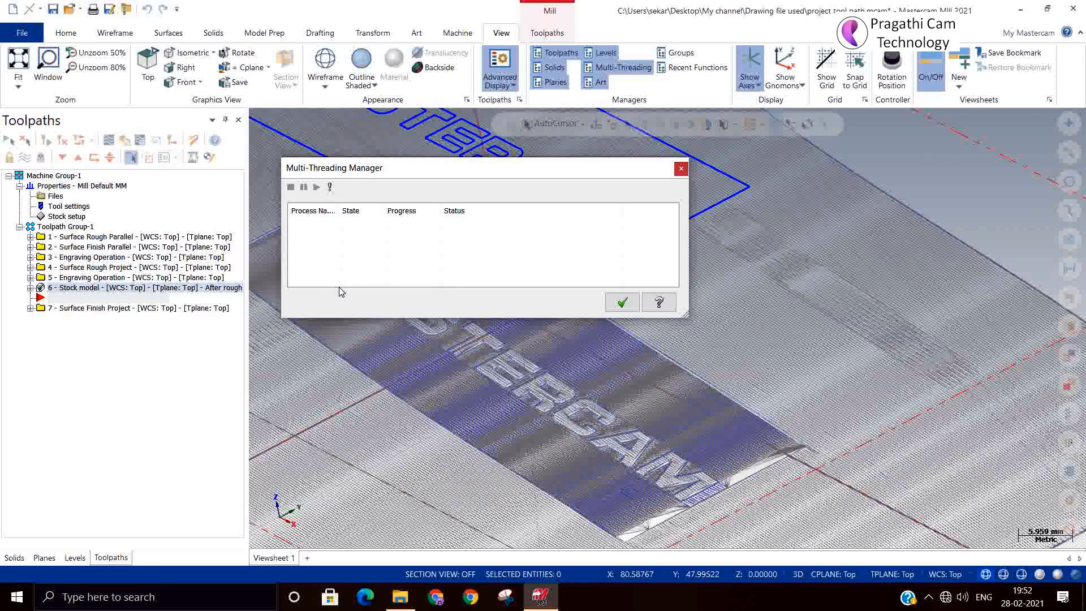
left_click(632, 298)
scroll(655, 323, "down", 8)
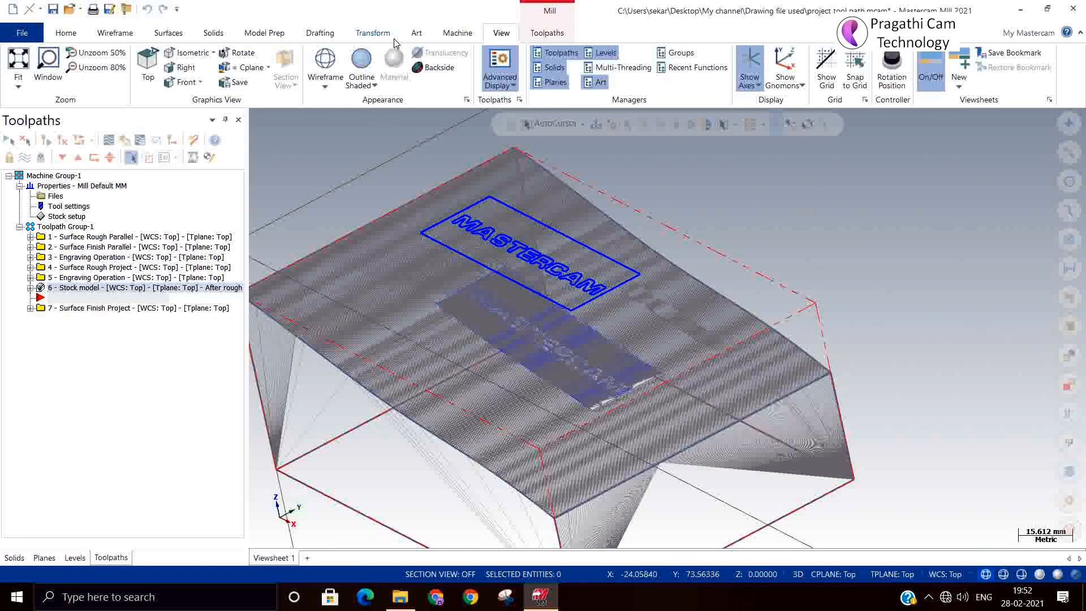
Switch to Outline Shaded and orbit around the roughed stock's partly cut MASTERCAM lettering.
left_click(360, 58)
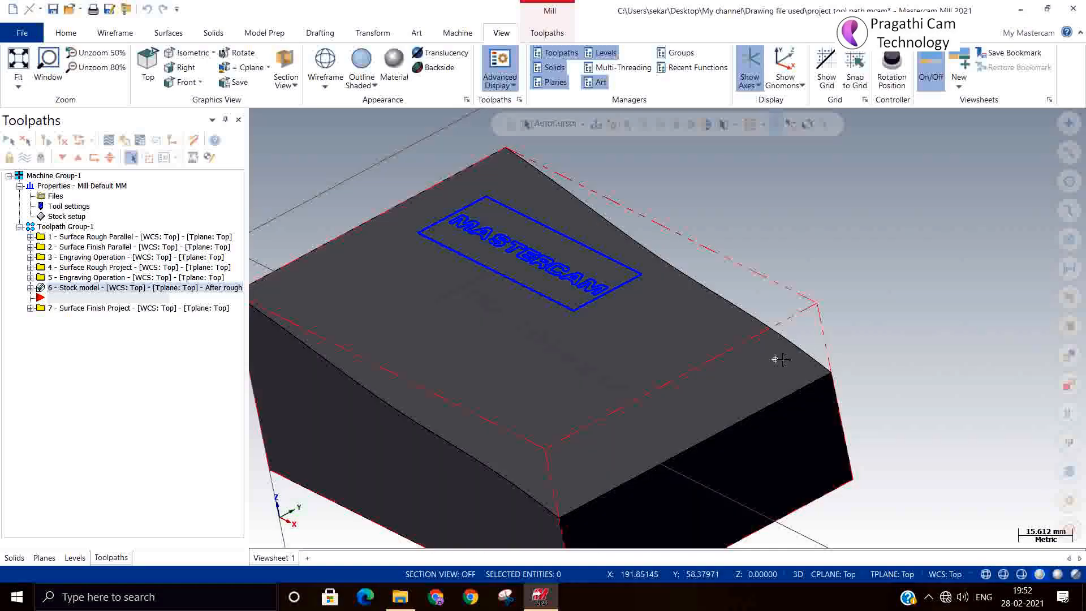
mouse_move(773, 359)
middle_mouse_down()
mouse_move(792, 322)
mouse_move(767, 345)
mouse_move(789, 376)
mouse_move(782, 369)
middle_mouse_up()
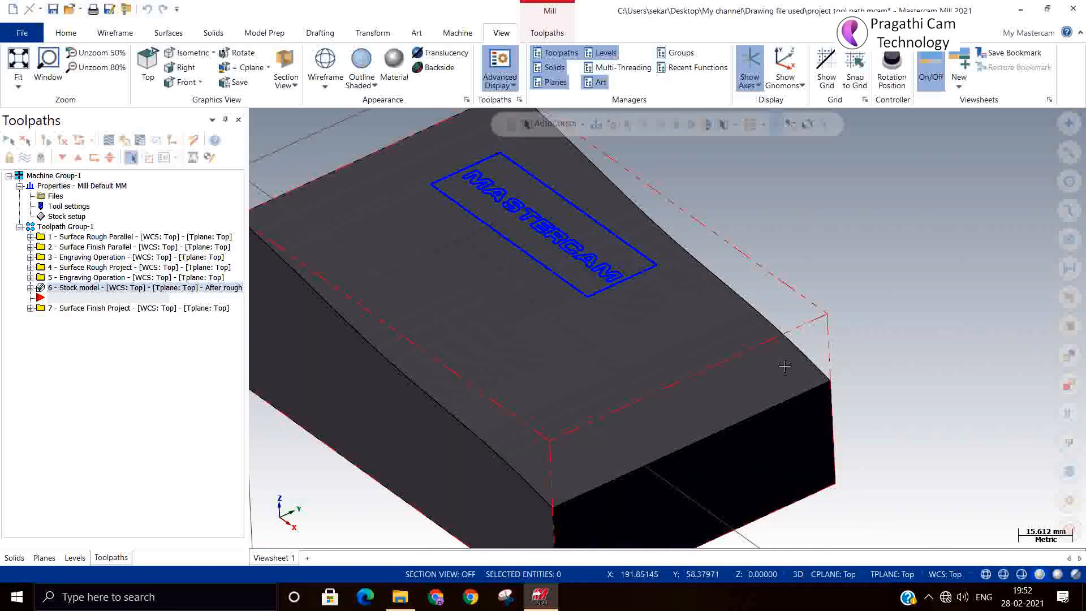
scroll(558, 356, "up", 2)
middle_click_drag(558, 356, 523, 342)
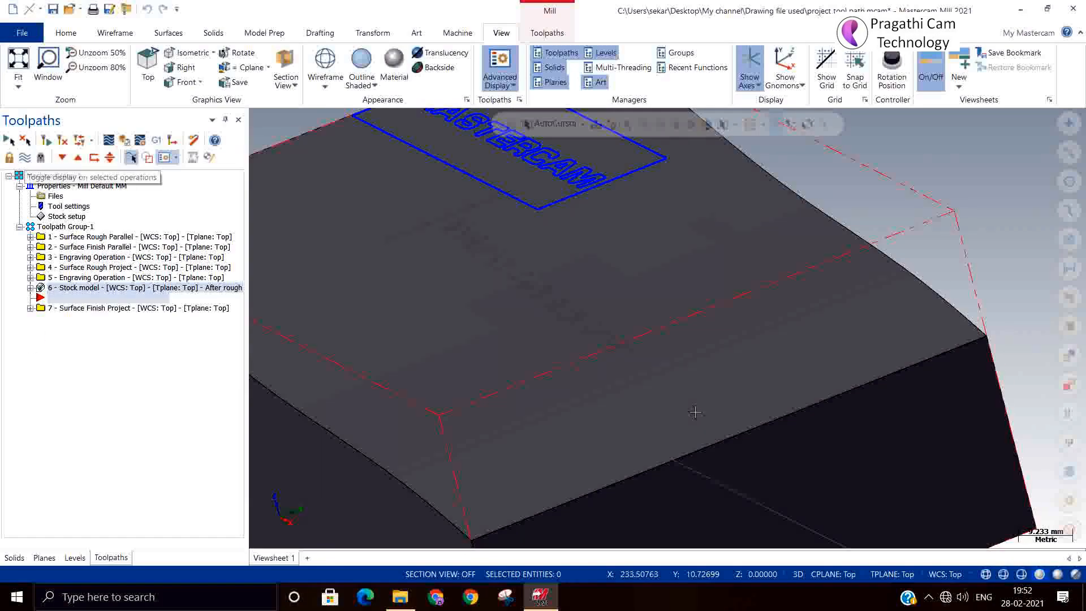
scroll(690, 412, "down", 2)
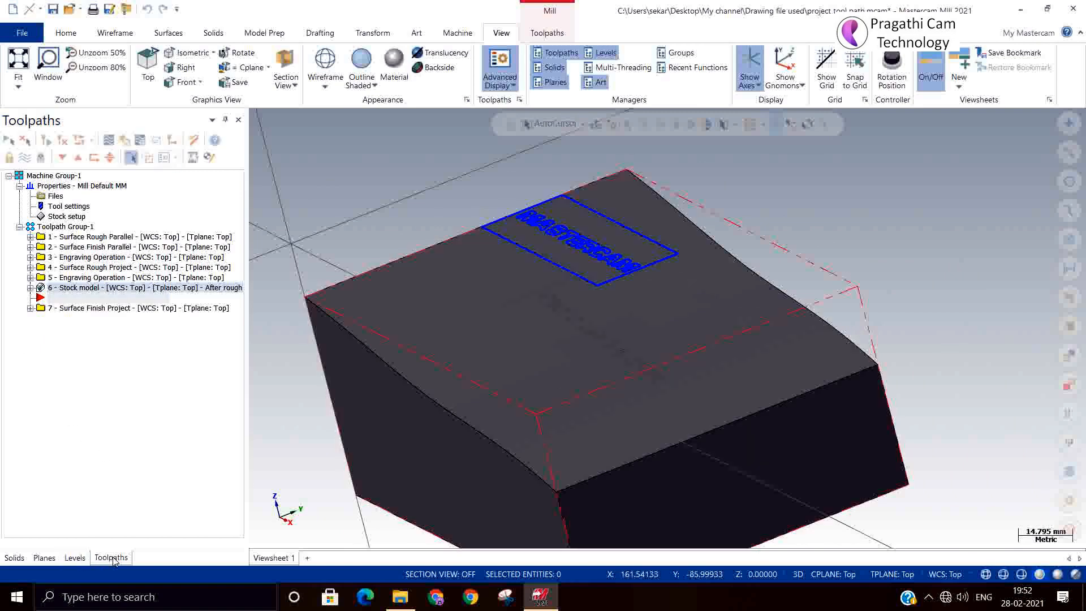
left_click(359, 409)
mouse_move(283, 436)
middle_mouse_down()
mouse_move(376, 430)
mouse_move(362, 486)
mouse_move(339, 446)
mouse_move(320, 469)
mouse_move(327, 448)
middle_mouse_up()
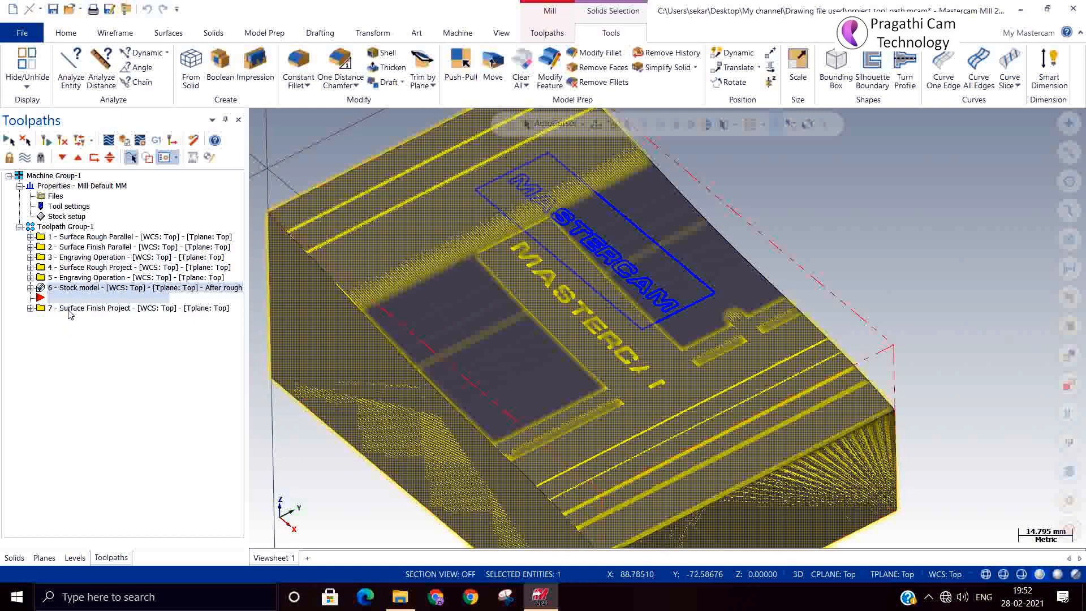
Hide toolpath display, set the simulator stock to After rough, and select operation 7.
left_click(26, 156)
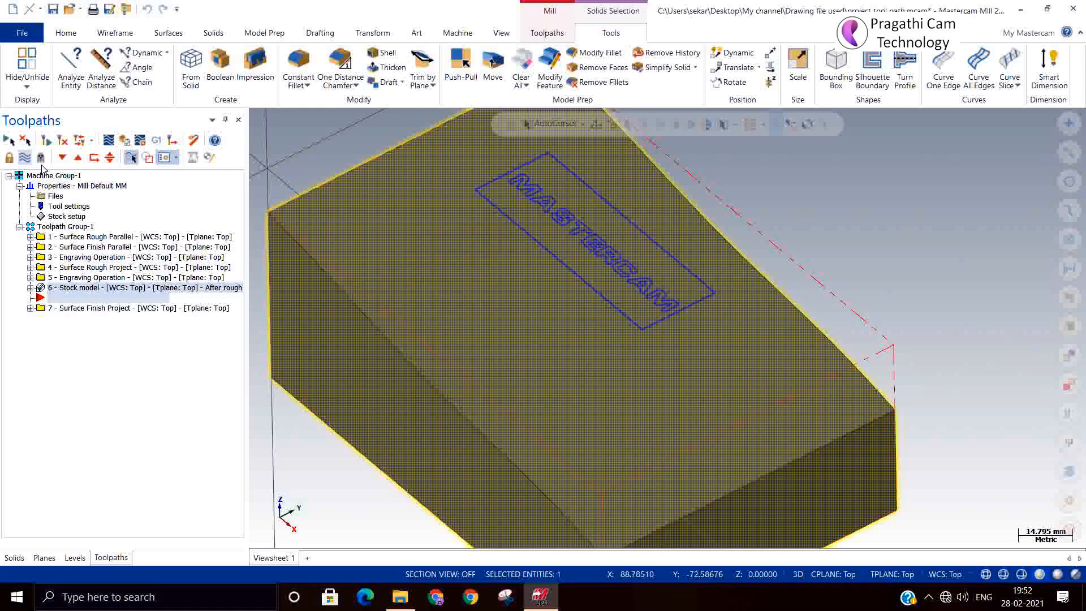
left_click(141, 140)
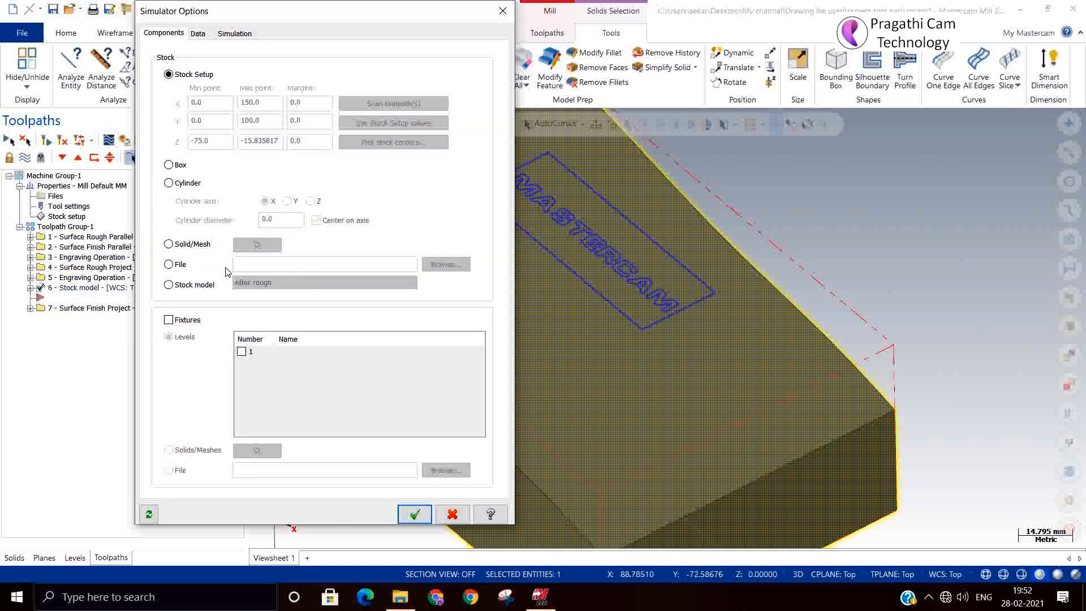
left_click(169, 285)
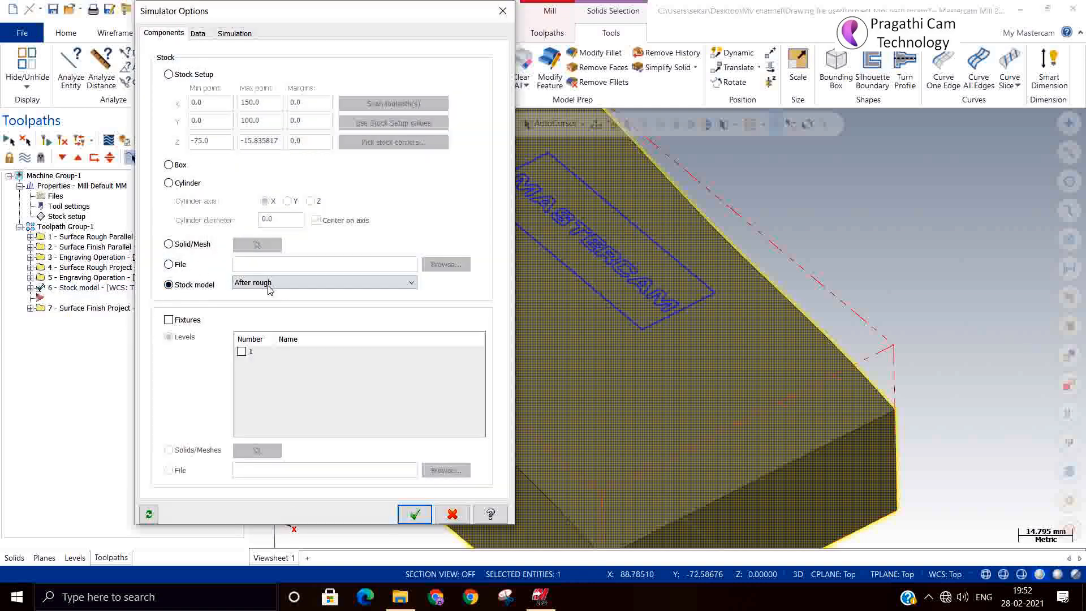
left_click(414, 514)
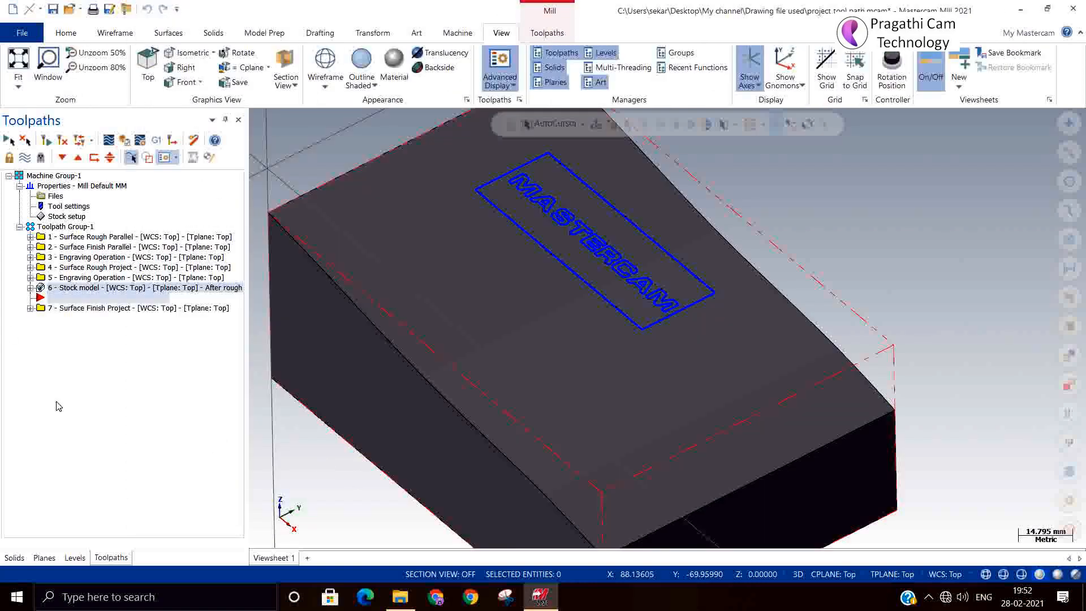
left_click(74, 309)
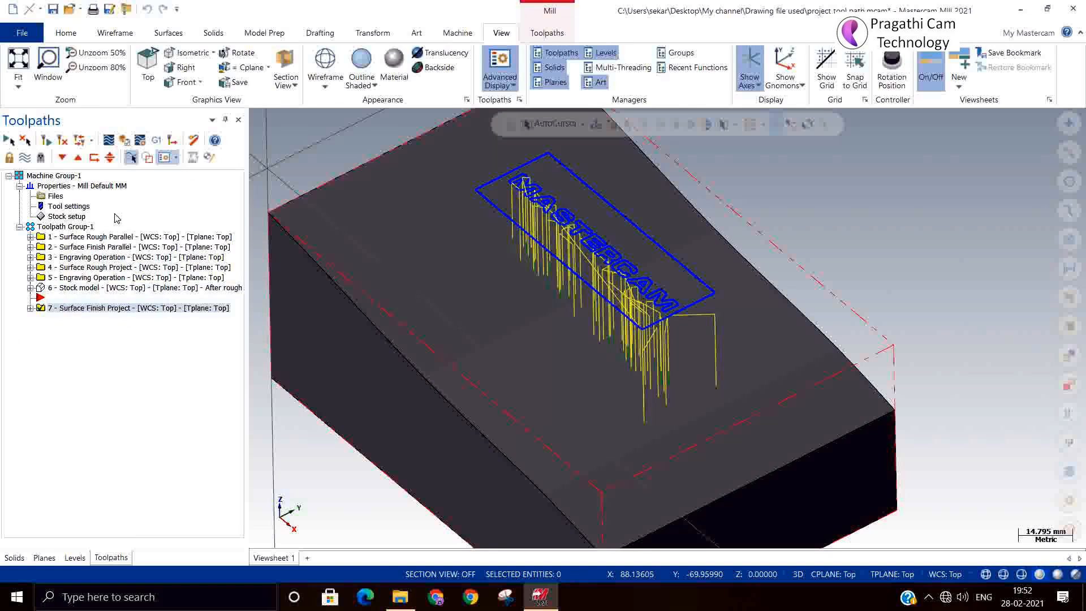
Verify operation 7 in Mastercam Simulator and play the cutting simulation.
left_click(126, 141)
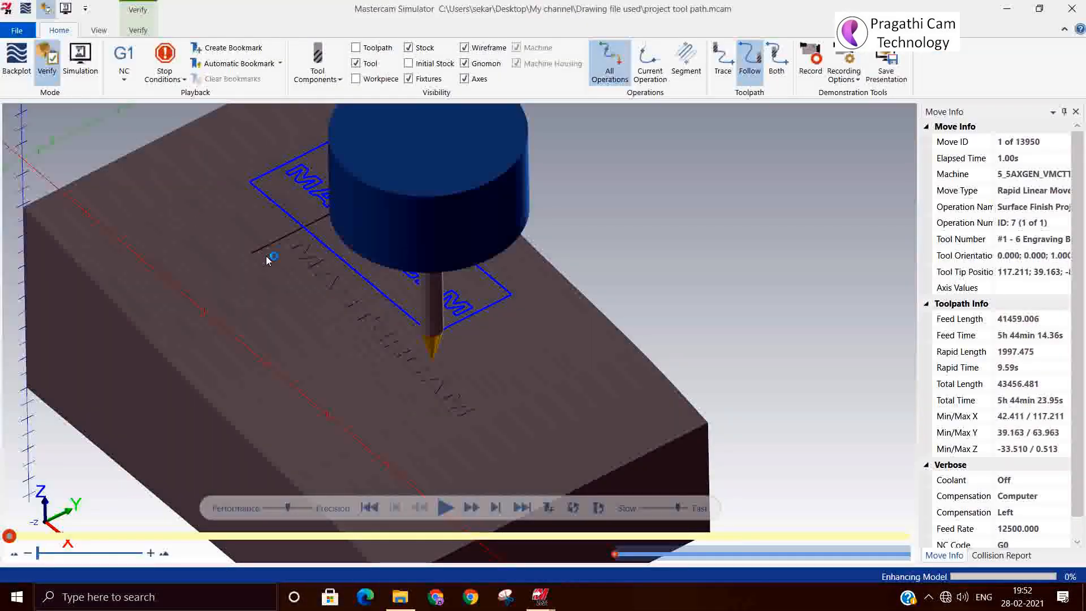
scroll(272, 258, "up", 5)
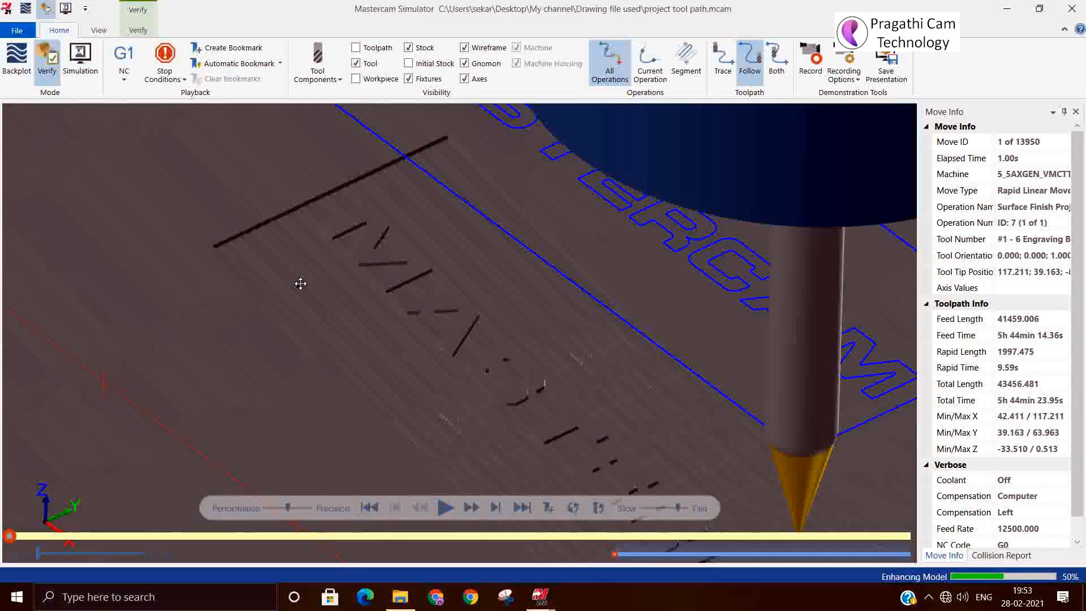
mouse_move(296, 286)
middle_mouse_down()
mouse_move(289, 271)
mouse_move(305, 285)
middle_mouse_up()
scroll(306, 285, "down", 2)
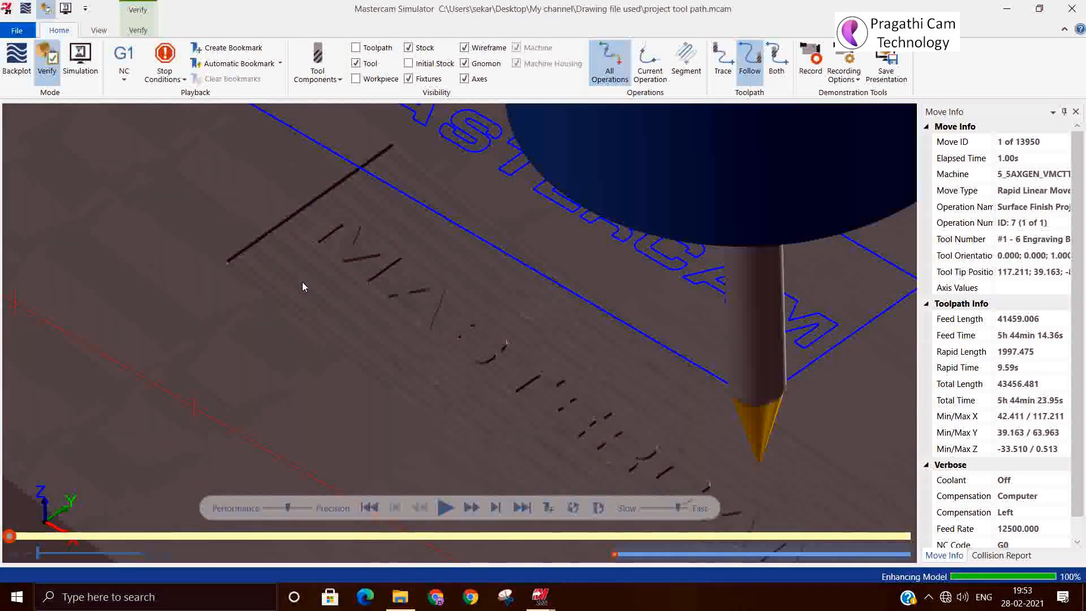
left_click(445, 507)
Inspect the engraved MASTERCAM band from several angles, then close the simulator.
scroll(415, 373, "down", 5)
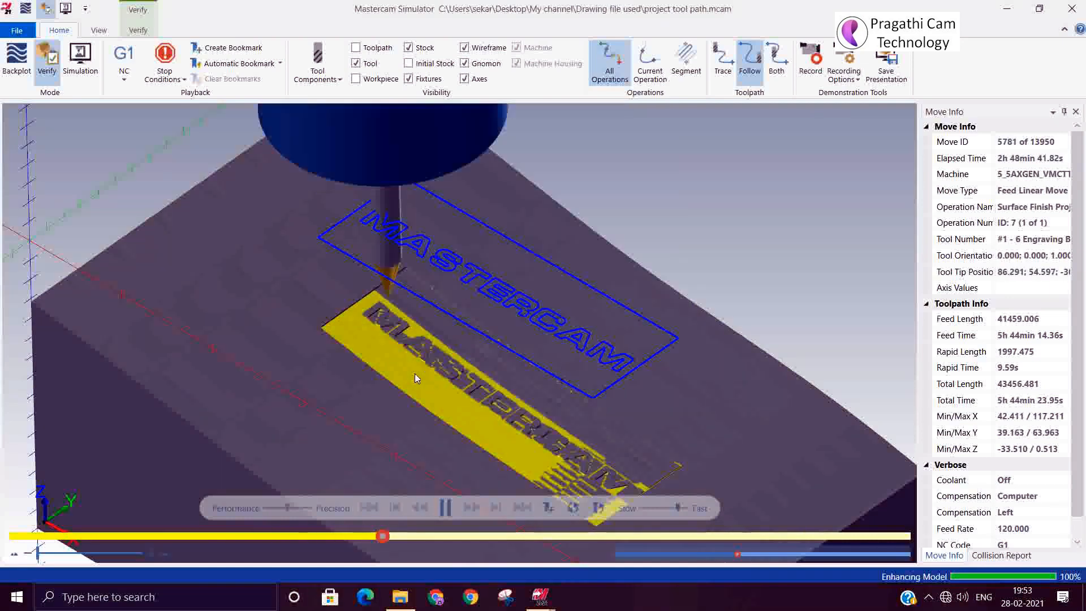
scroll(415, 373, "down", 3)
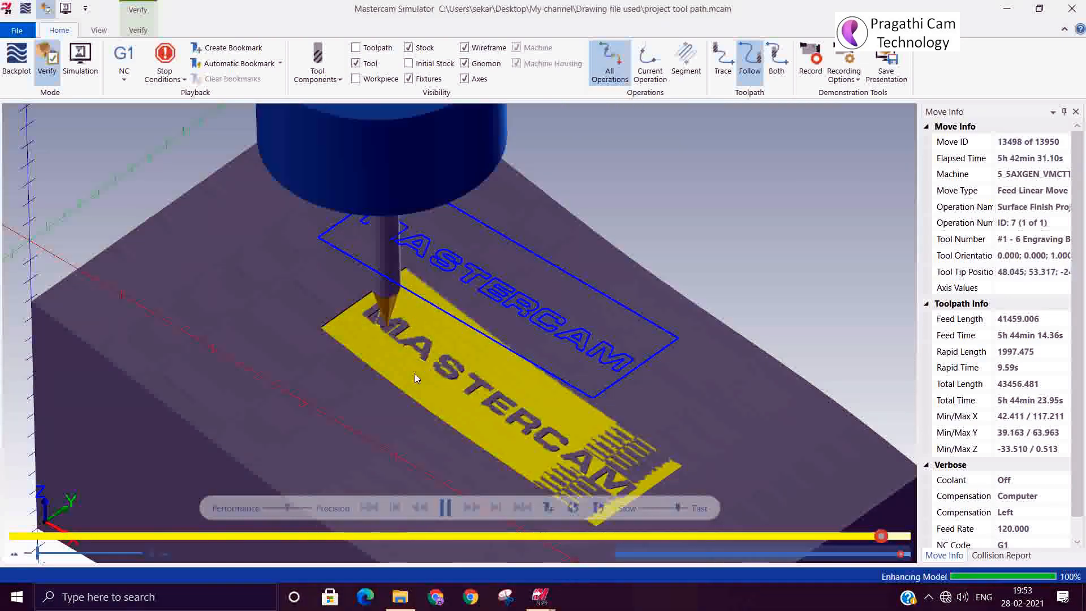
scroll(513, 361, "down", 3)
scroll(547, 426, "up", 6)
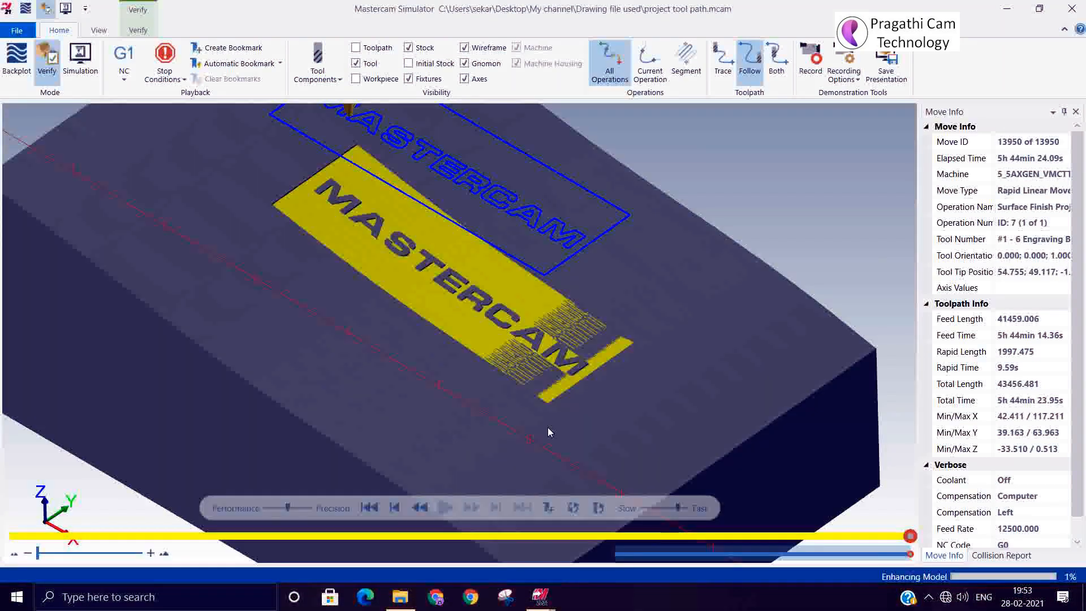
mouse_move(540, 320)
middle_mouse_down()
mouse_move(519, 340)
mouse_move(542, 328)
middle_mouse_up()
scroll(544, 328, "down", 5)
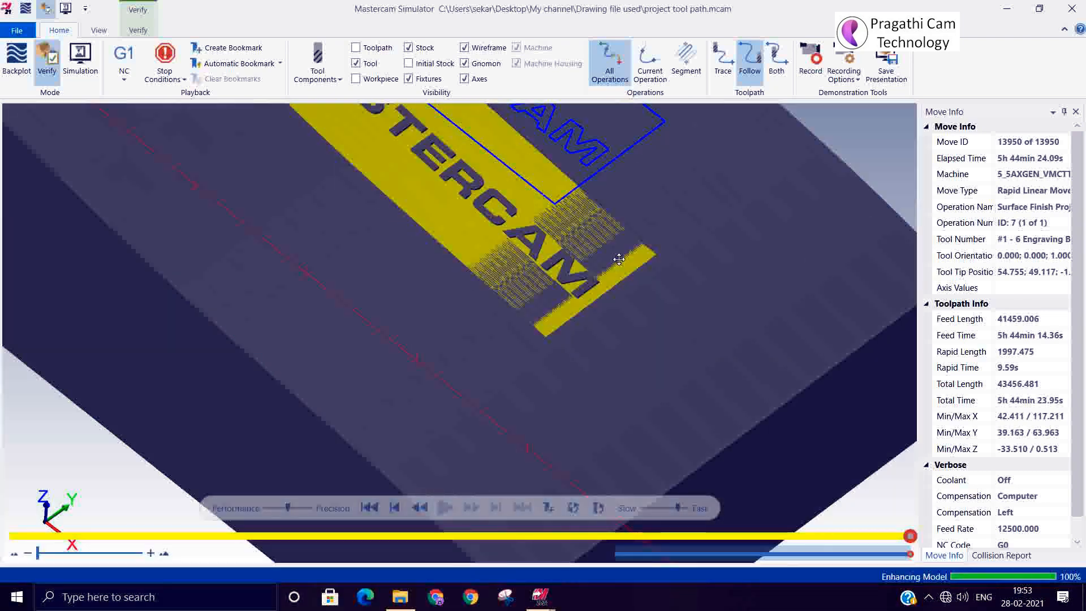
middle_click_drag(619, 259, 602, 258)
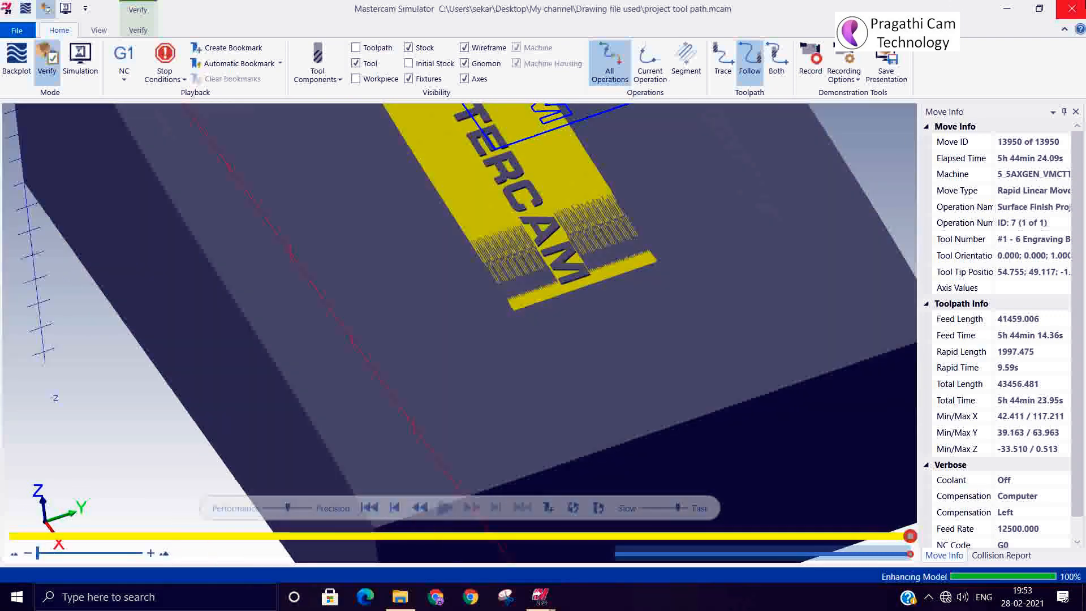
left_click(1071, 8)
left_click(31, 308)
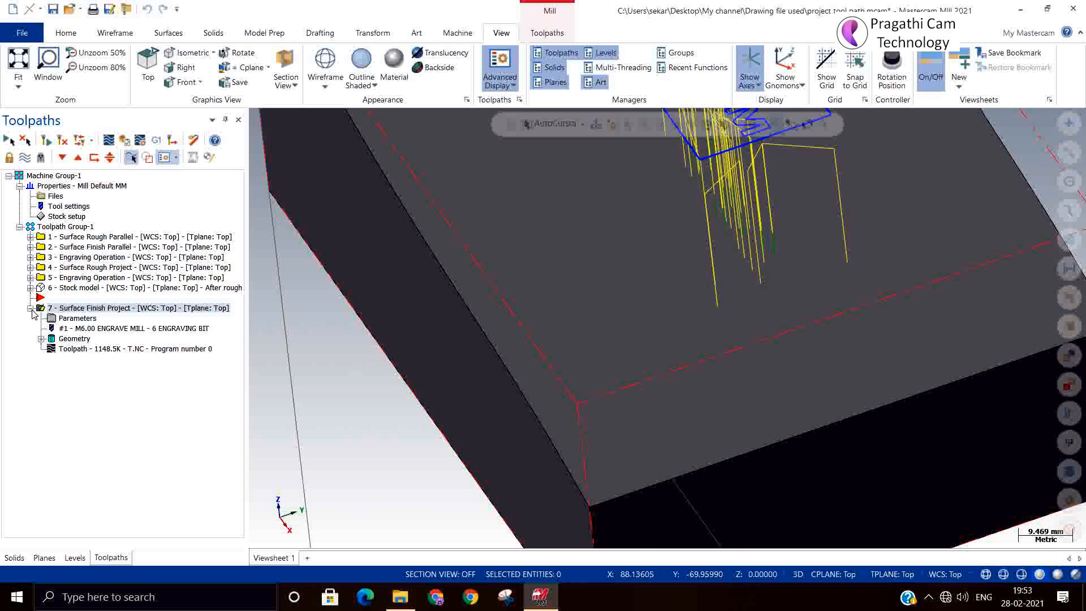
Edit operation 7's drive stock-to-leave value in its surface parameters and regenerate it.
double_click(52, 319)
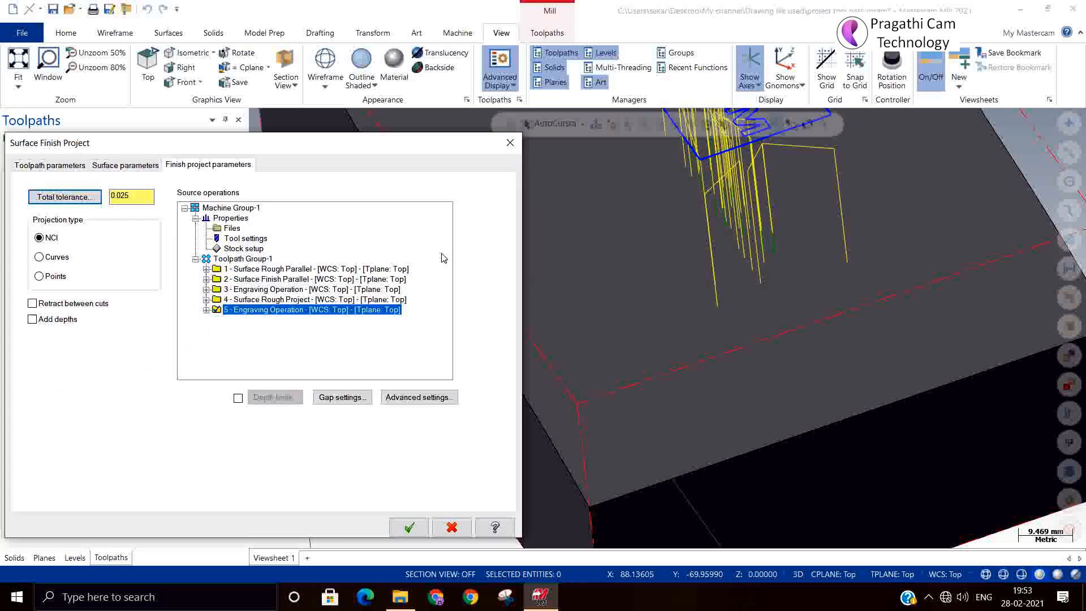
left_click(139, 168)
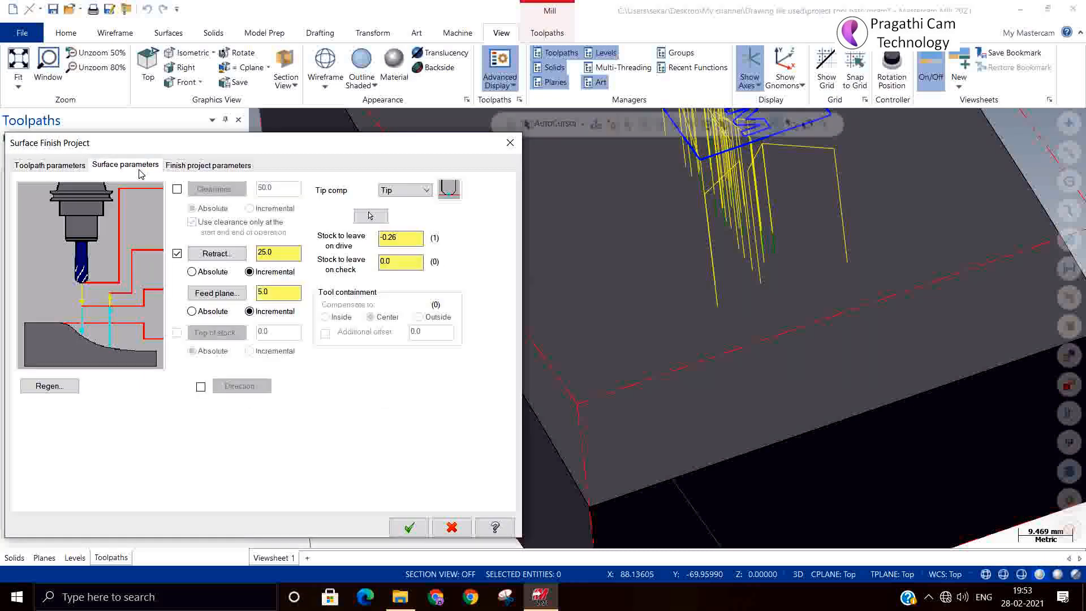
double_click(390, 238)
key("BackSpace")
left_click(409, 527)
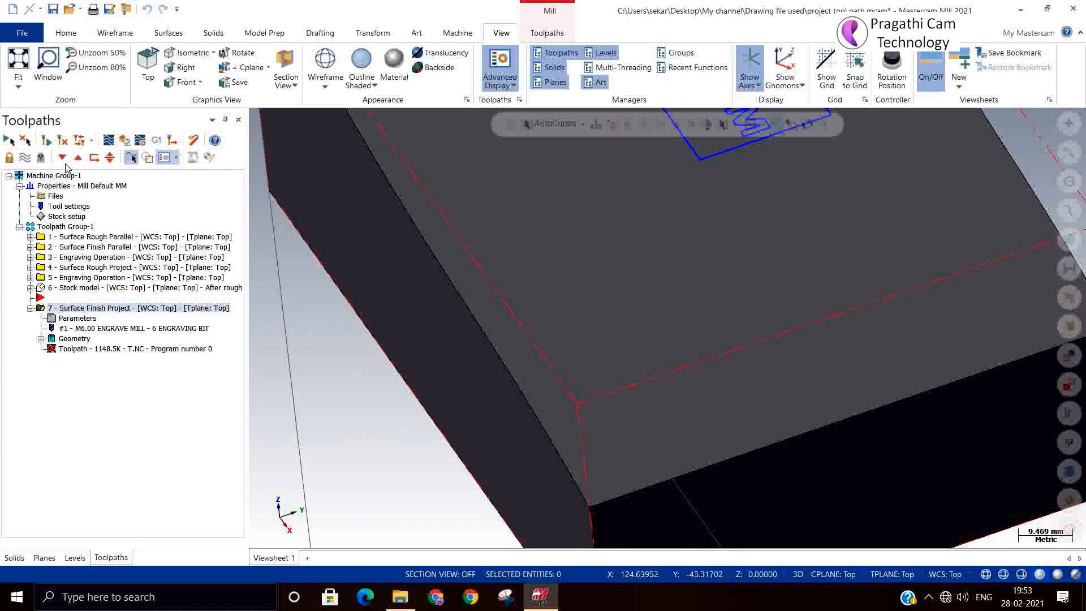
left_click(47, 139)
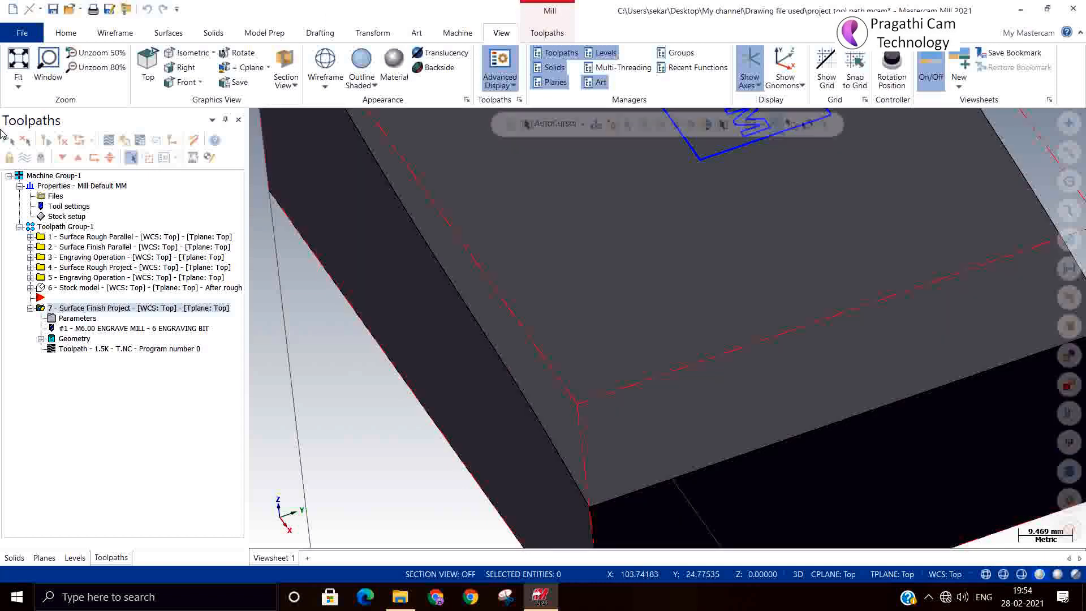
Launch verification, close the simulator, and dismiss the simulation error message.
left_click(125, 140)
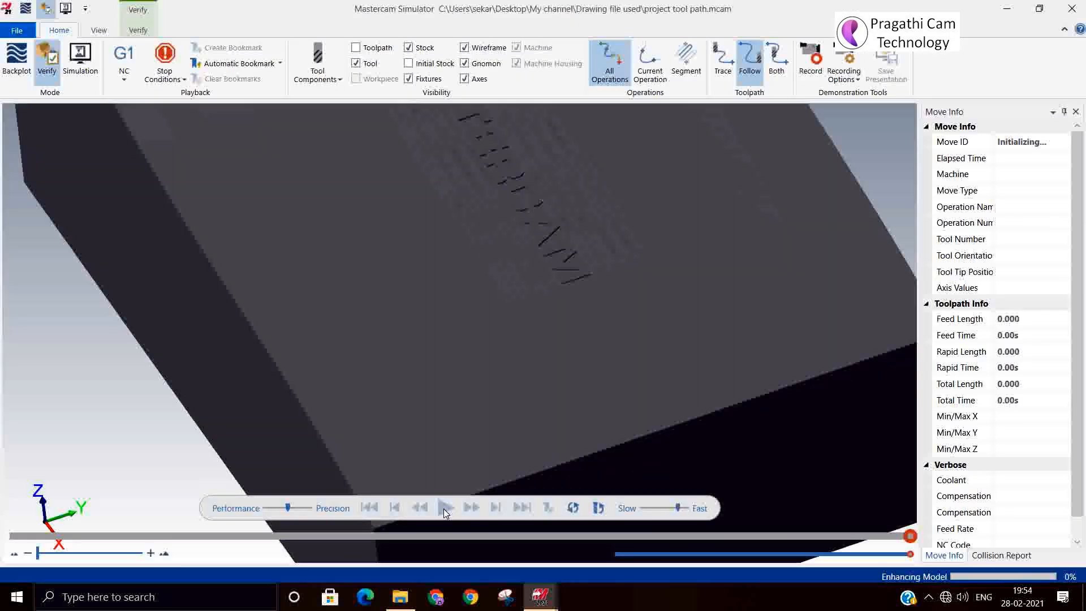
scroll(304, 439, "down", 3)
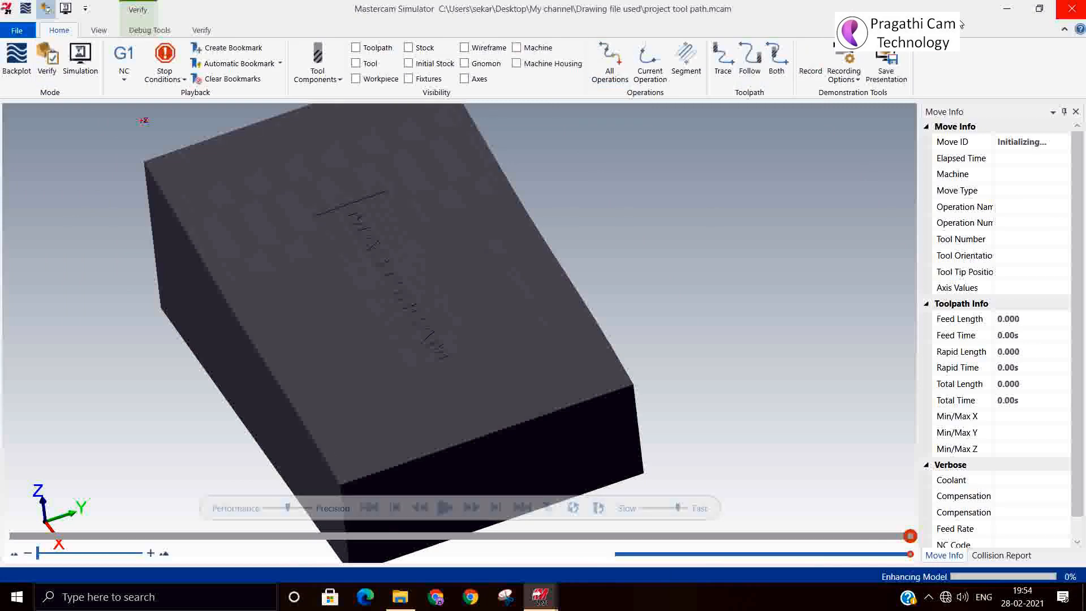
left_click(1070, 9)
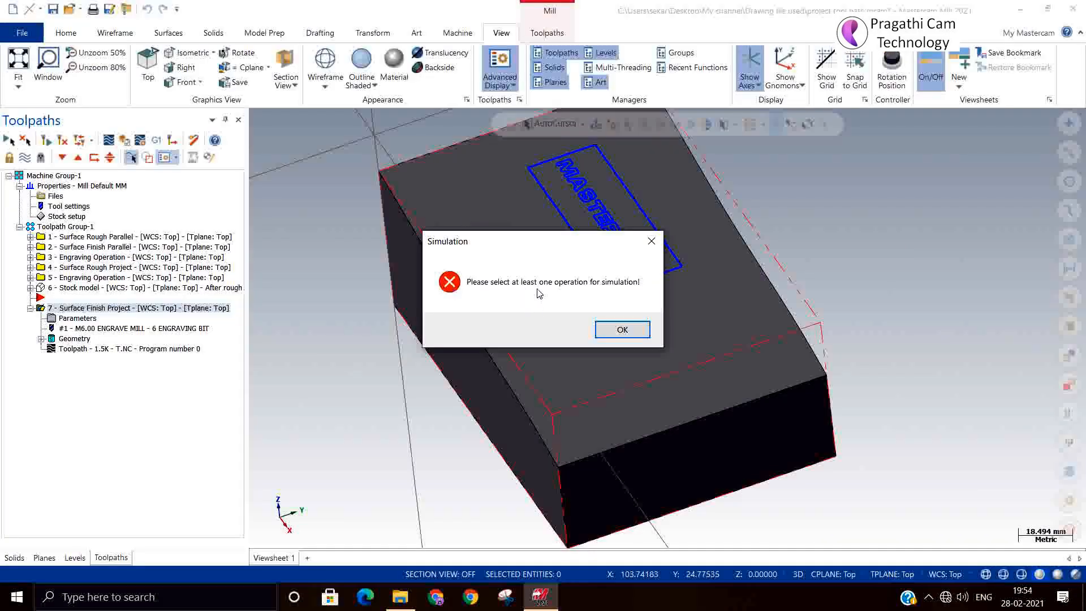
left_click(615, 332)
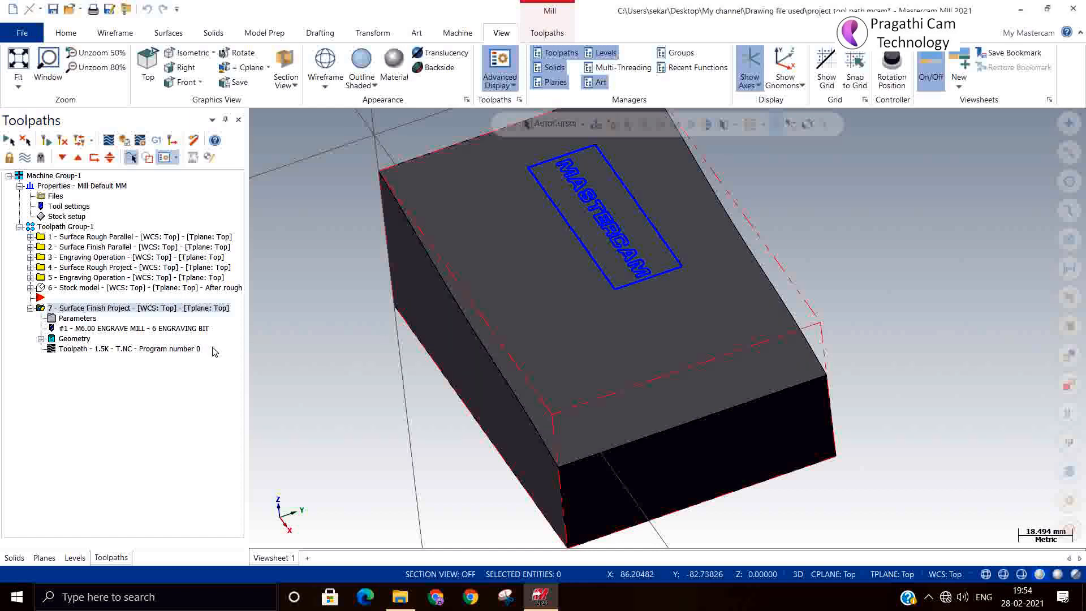
Collapse operation 7, retry verification, dismiss the error, and select Engraving Operation 5.
left_click(30, 309)
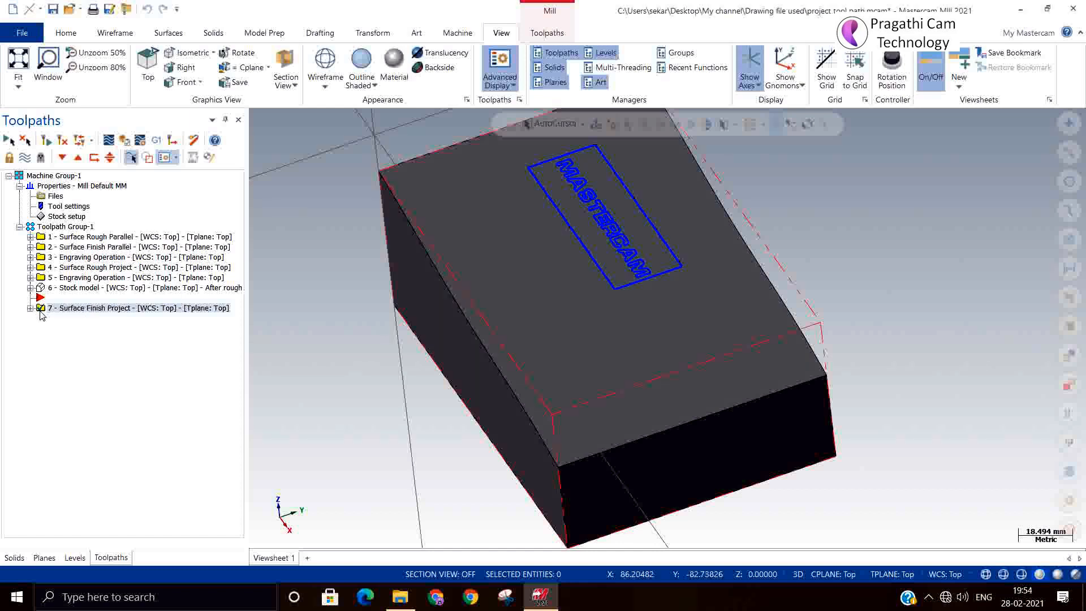
left_click(125, 140)
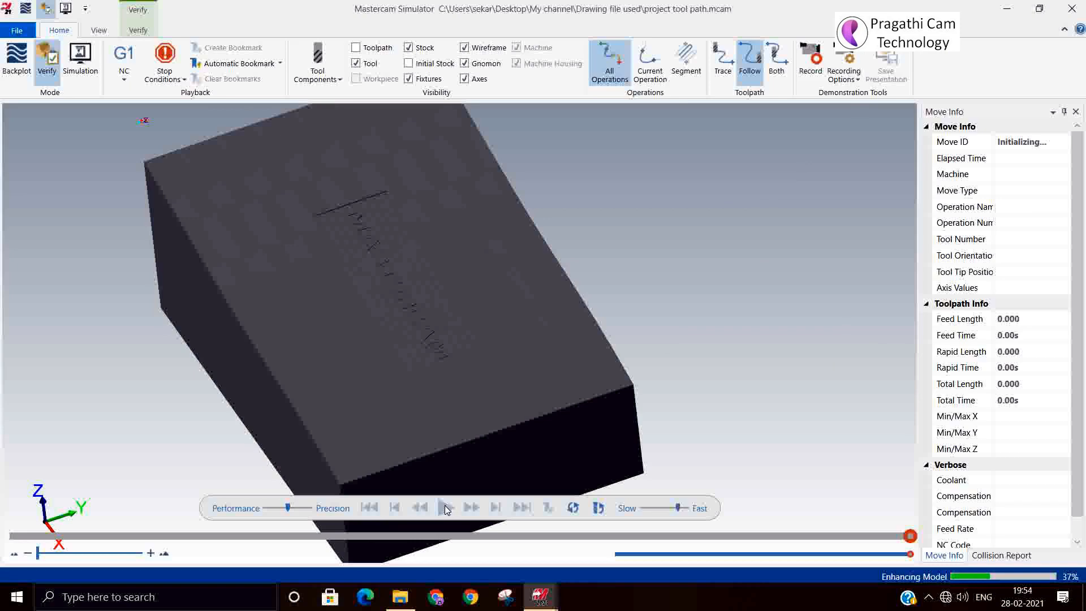
left_click(1071, 8)
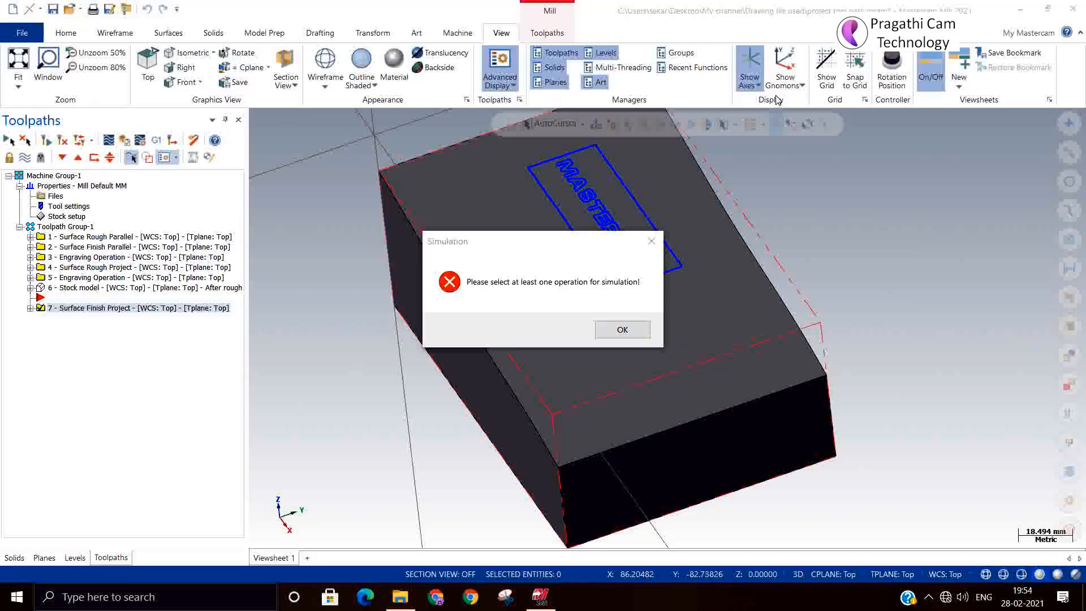
left_click(622, 329)
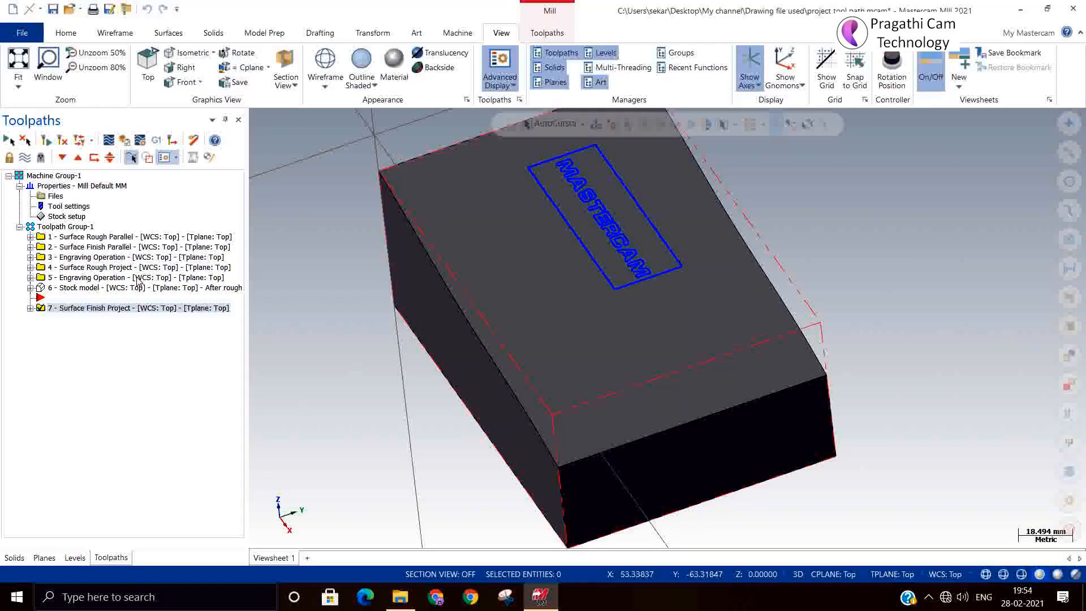
left_click(89, 277)
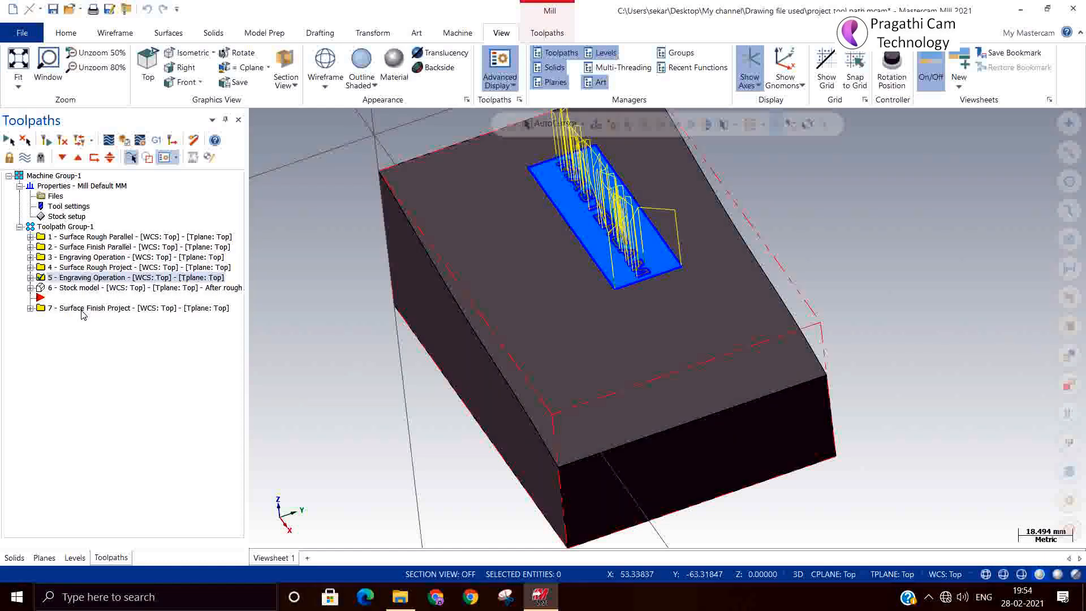
Select operation 7, open it in the simulator, then close the simulator.
left_click(82, 309)
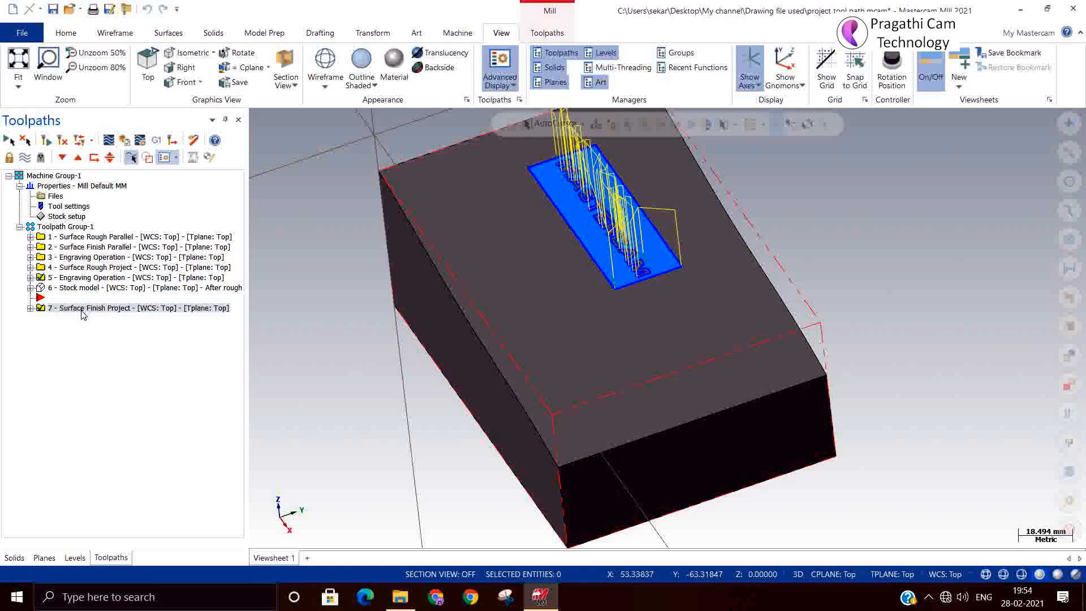
left_click(124, 140)
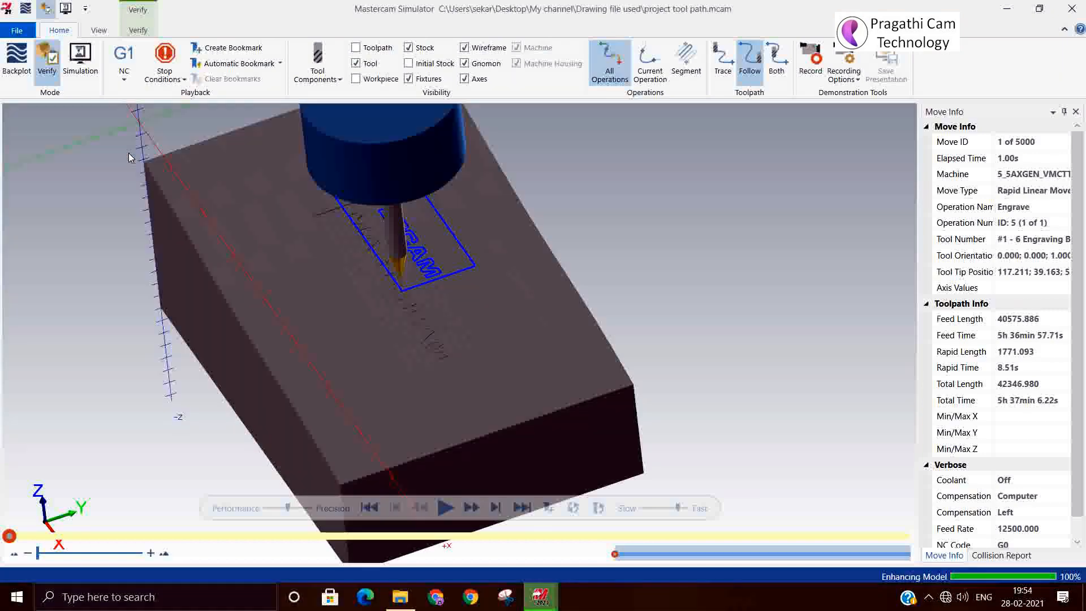
left_click(1071, 8)
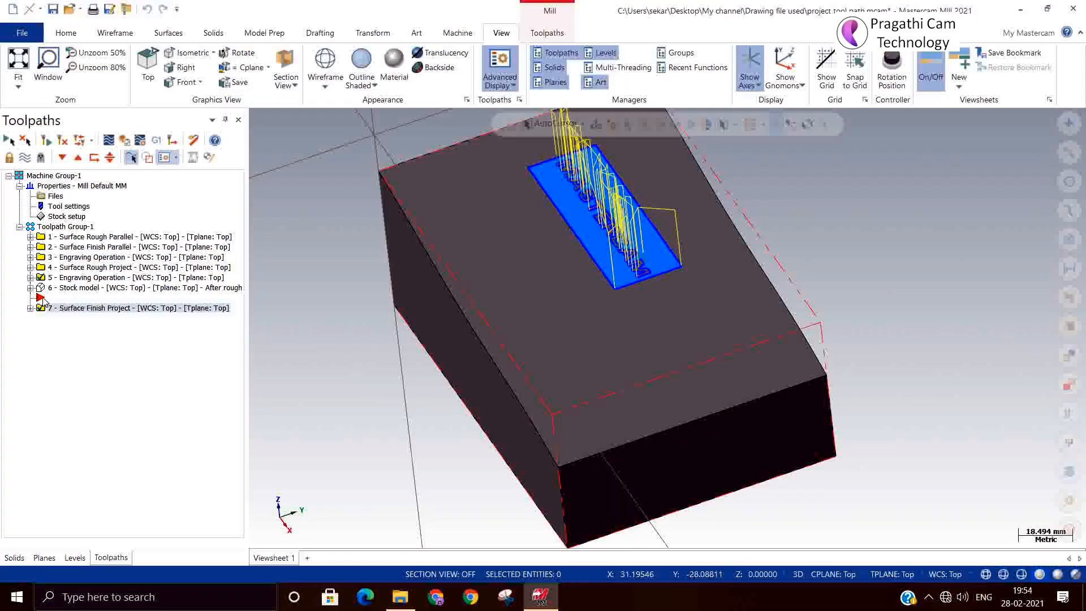
Move the insertion point below operation 7, verify operation 7 alone, and dismiss the resulting error.
left_click_drag(42, 300, 50, 308)
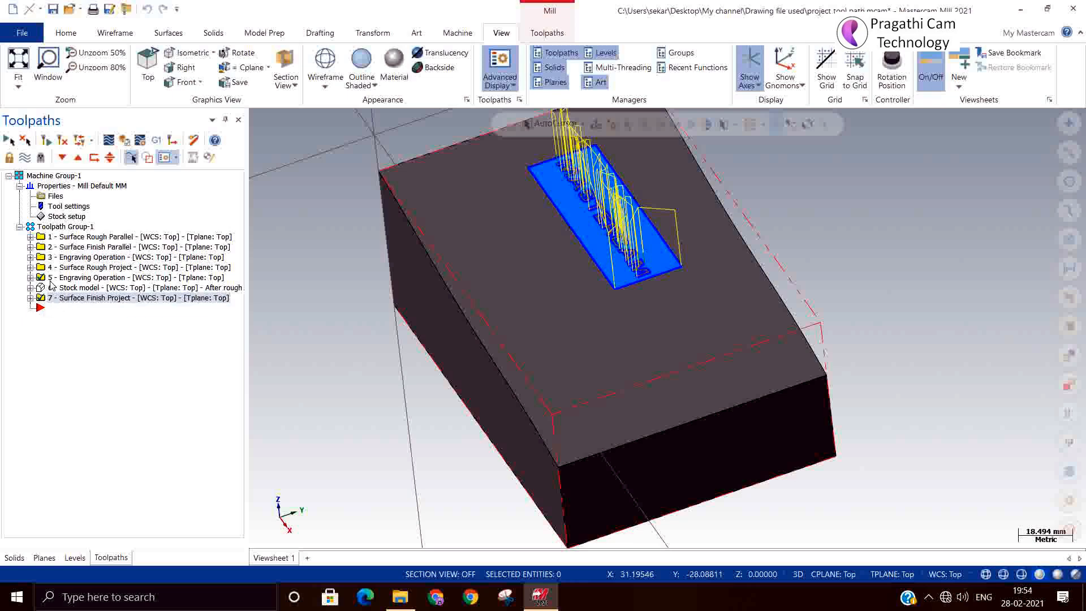
left_click(52, 277)
left_click(63, 296)
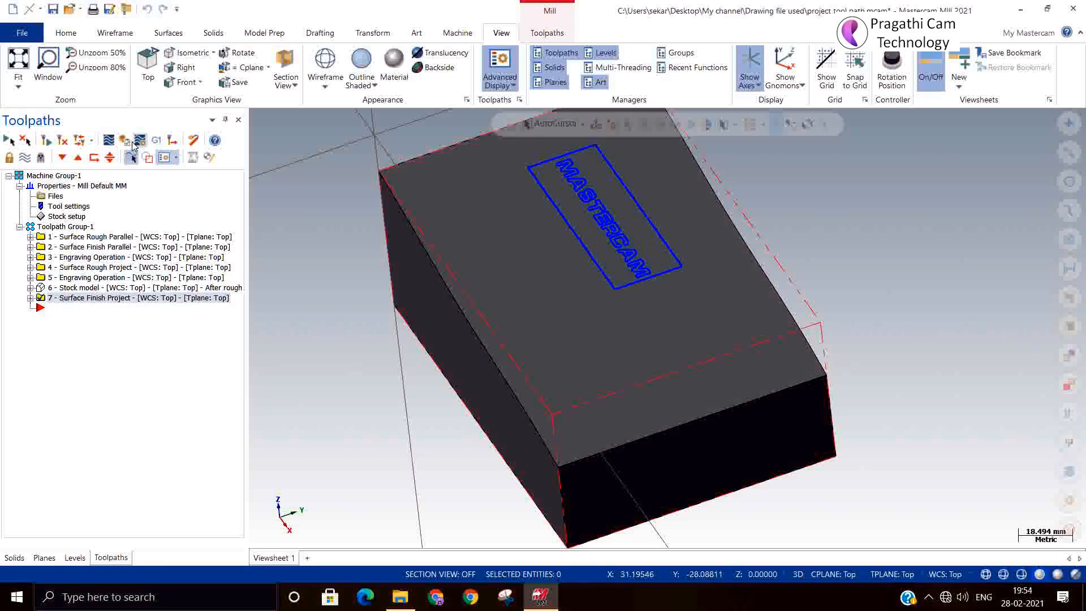
left_click(126, 139)
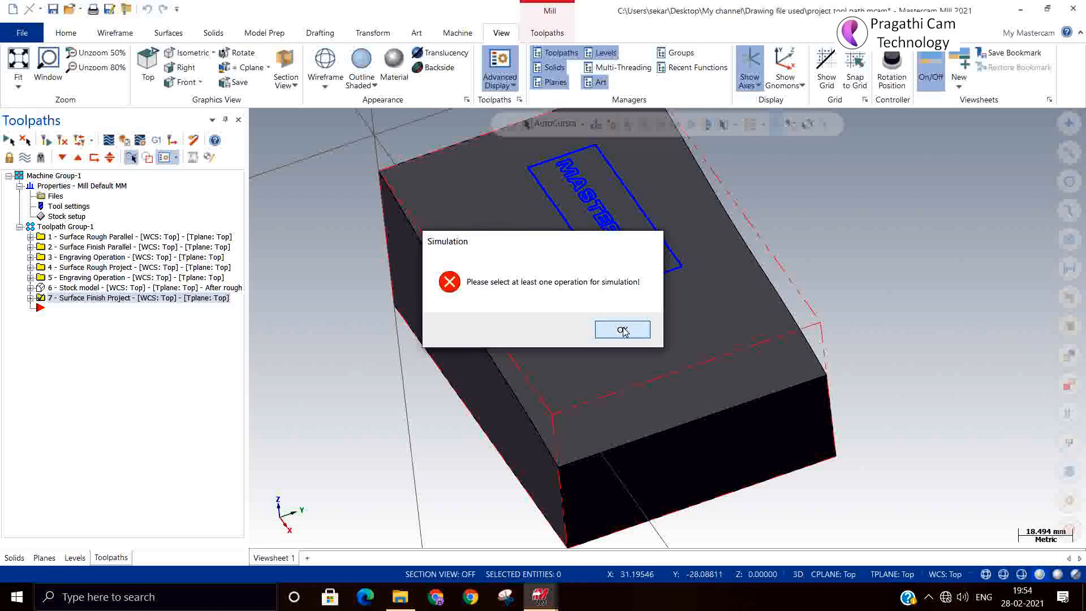
left_click(621, 327)
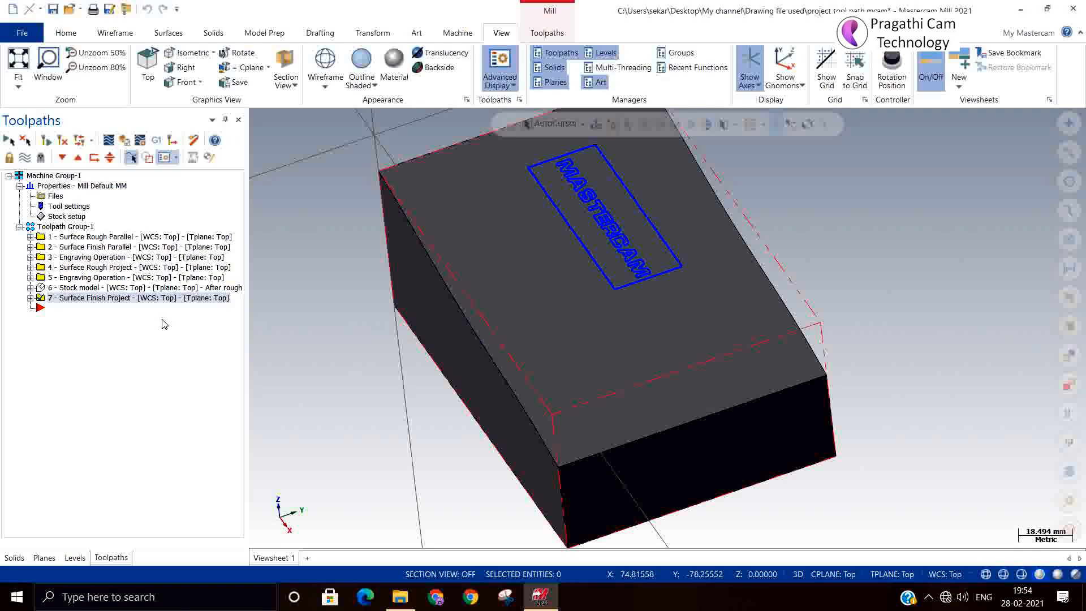
Simulate Engraving Operation 5 through all 5761 moves, then expand operation 7 in the toolpath tree.
left_click(90, 277)
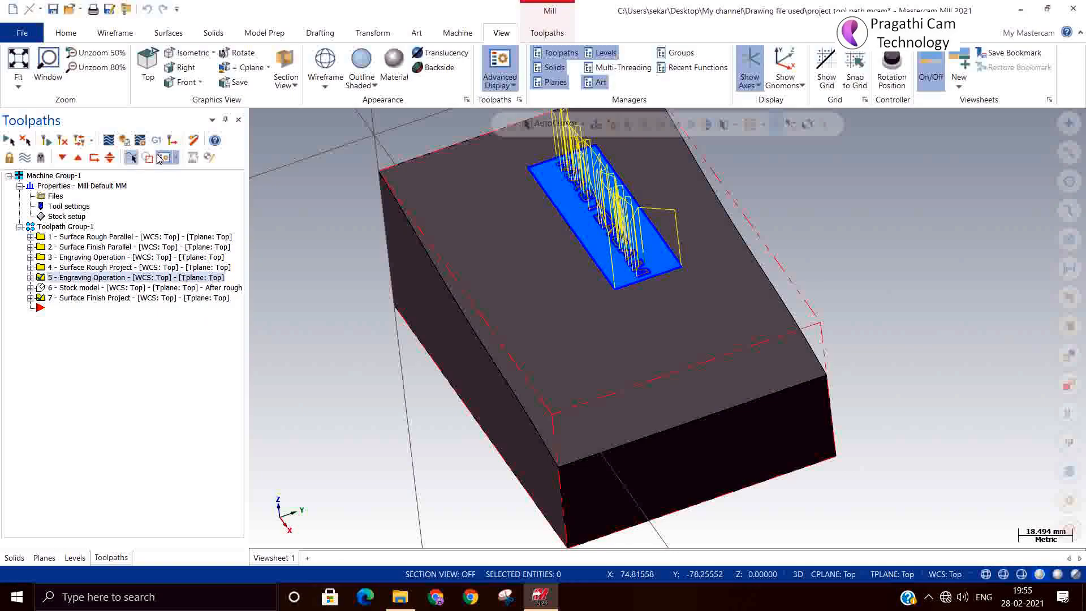
left_click(137, 145)
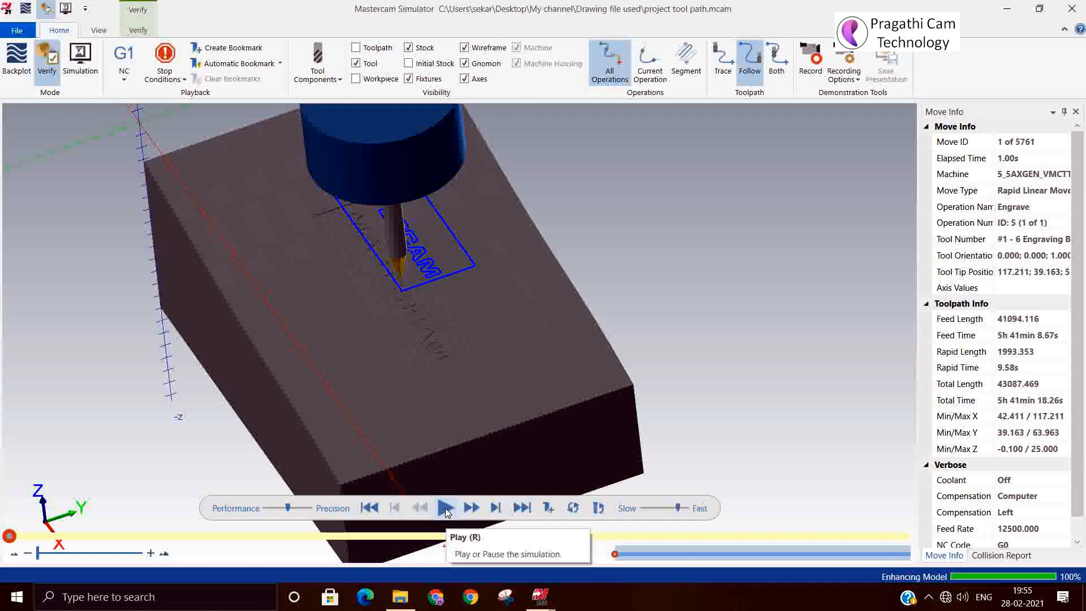
left_click(446, 508)
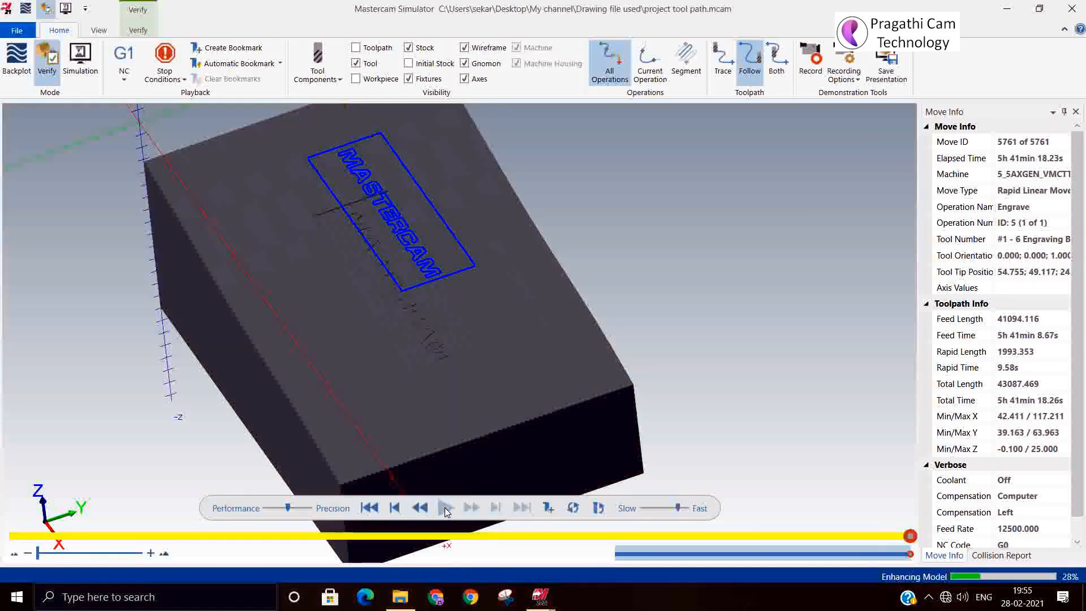
left_click(1070, 11)
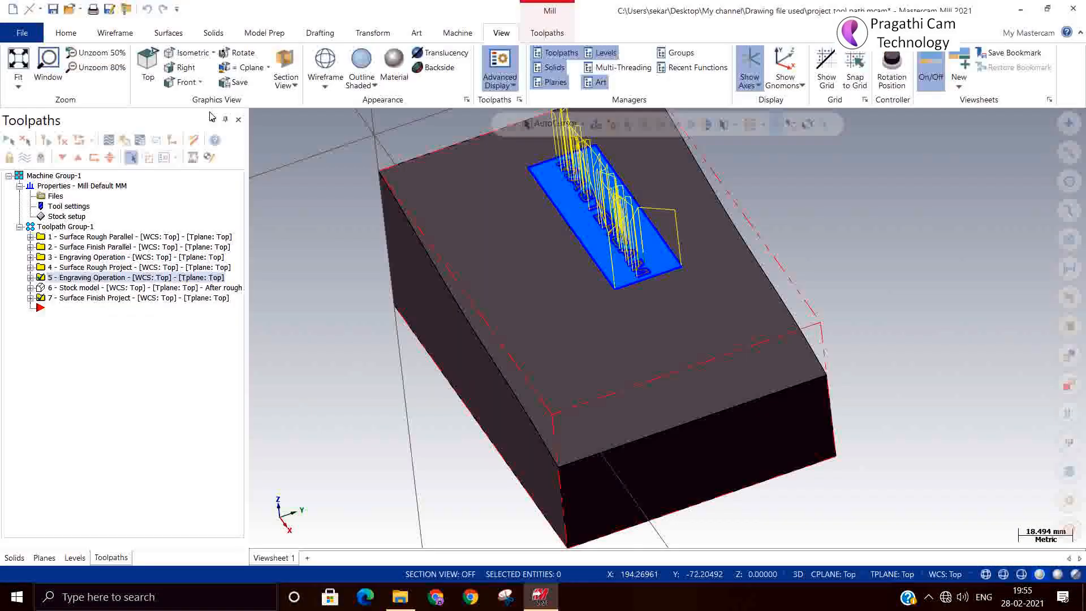
left_click(30, 298)
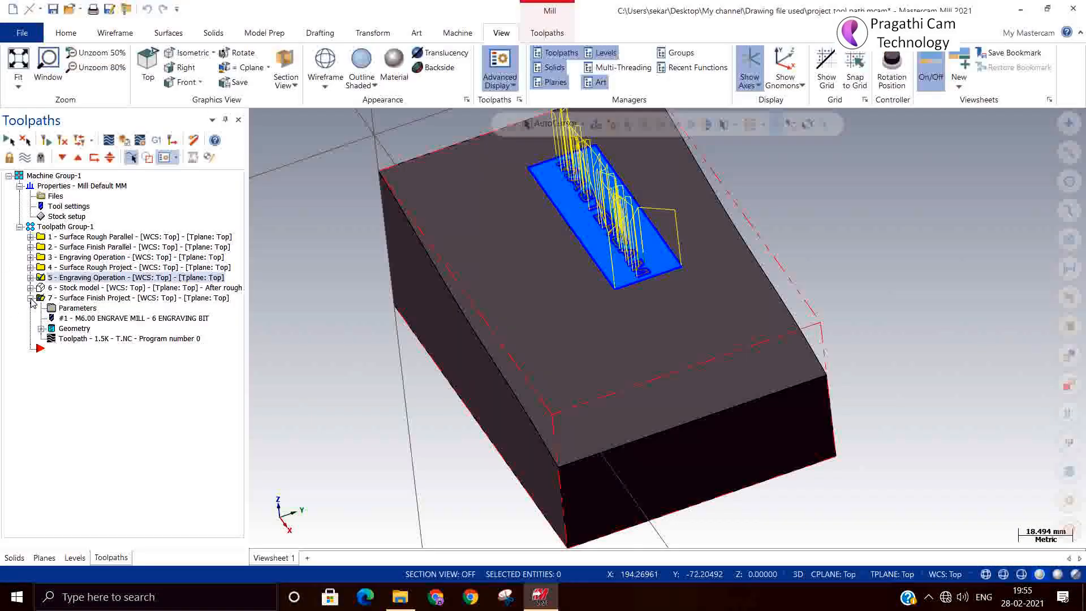
Change operation 7's stock to leave on drive to -0.28 and regenerate its toolpath.
left_click(62, 310)
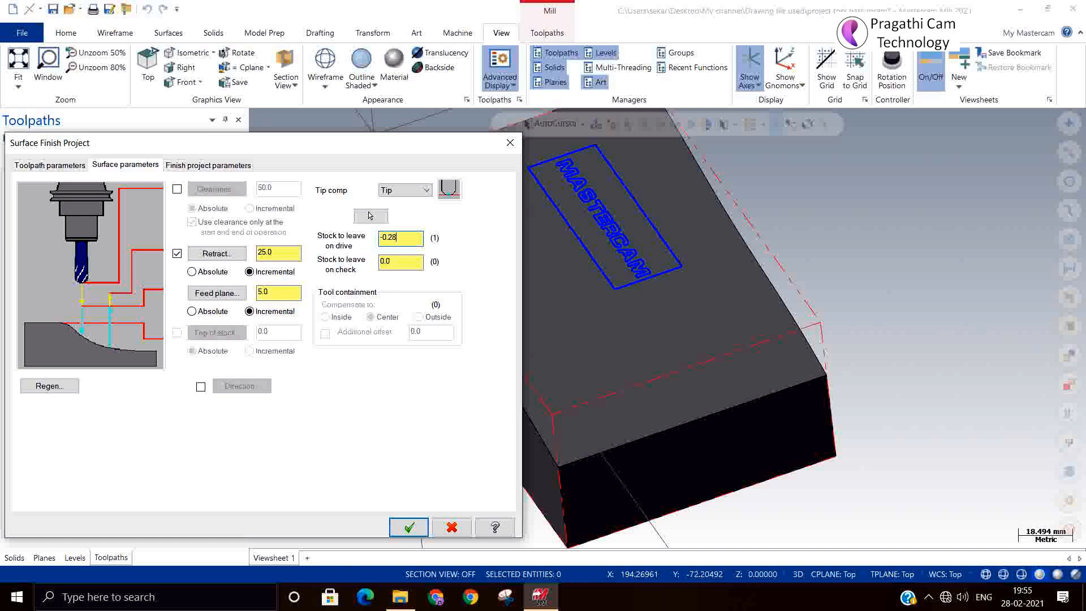
left_click(409, 527)
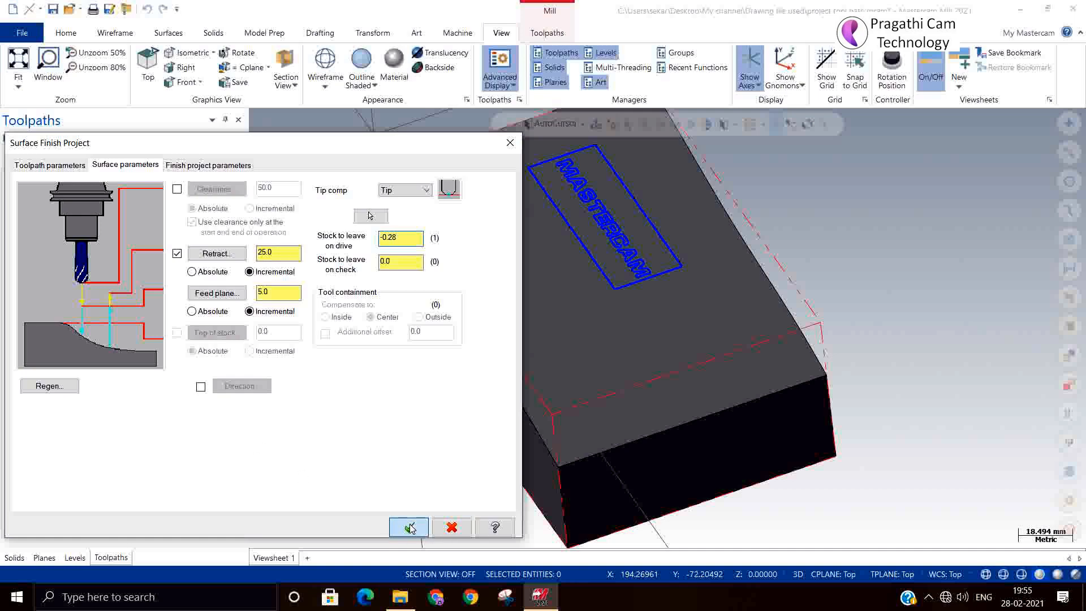
left_click(63, 139)
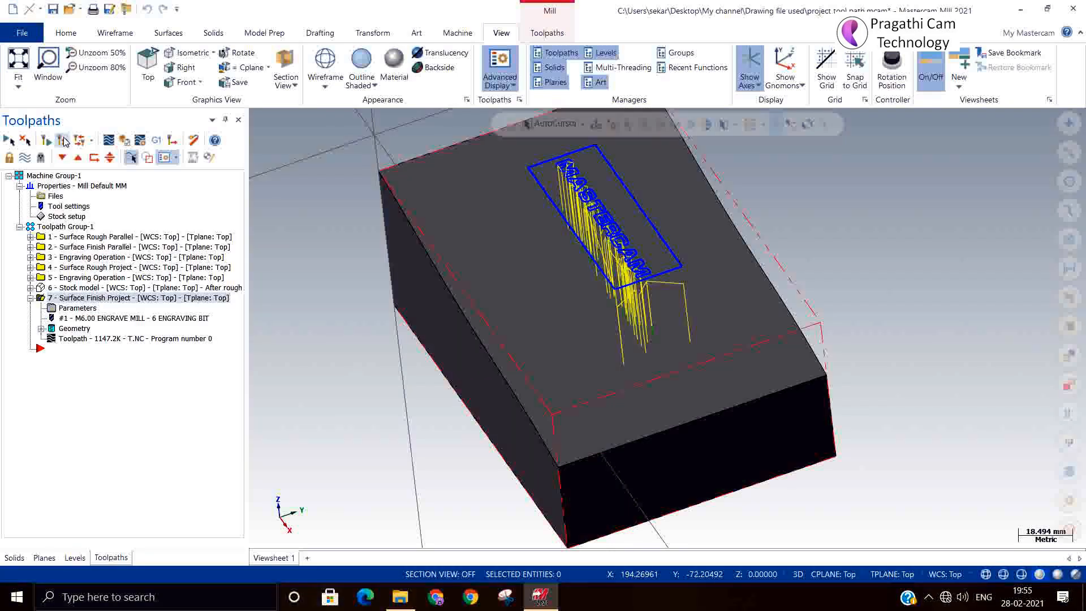
left_click(55, 76)
Run operation 7 through all 13934 moves, then zoom and orbit to inspect the engraved MASTERCAM lettering.
left_click(123, 139)
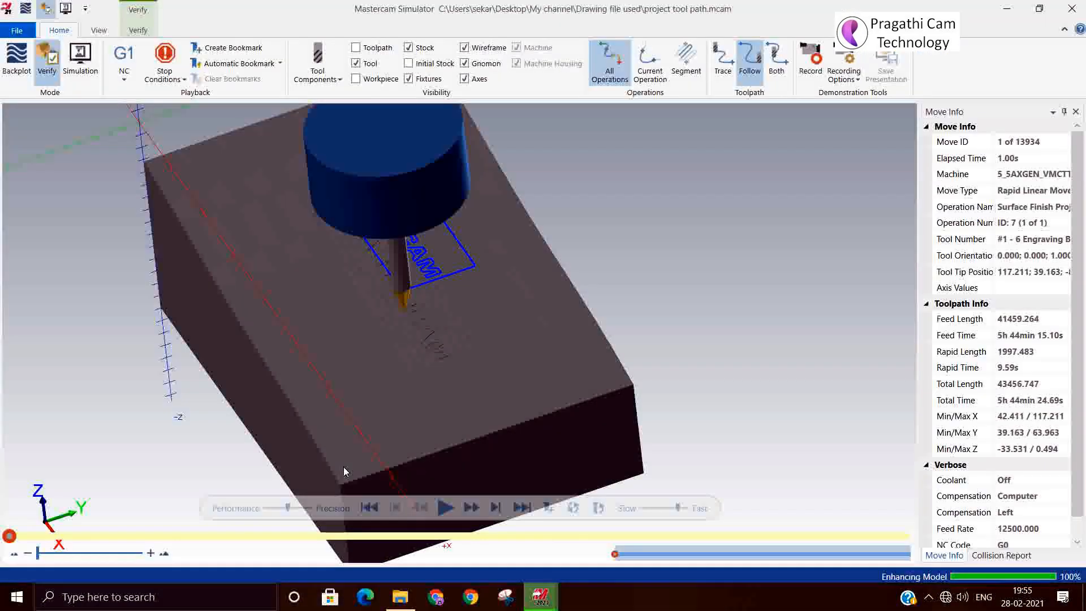
left_click(445, 507)
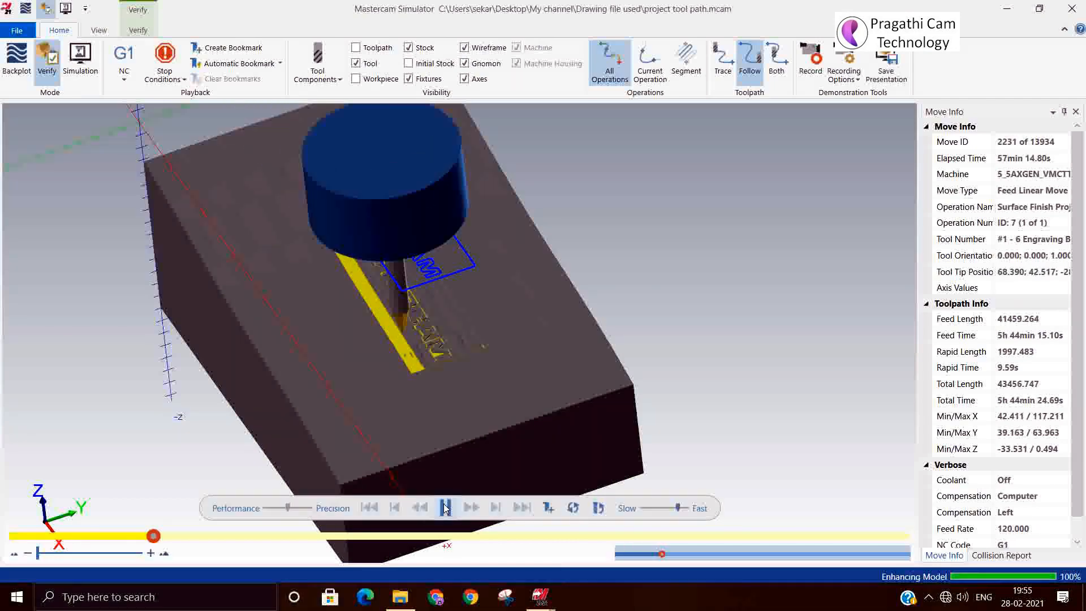
scroll(416, 426, "up", 7)
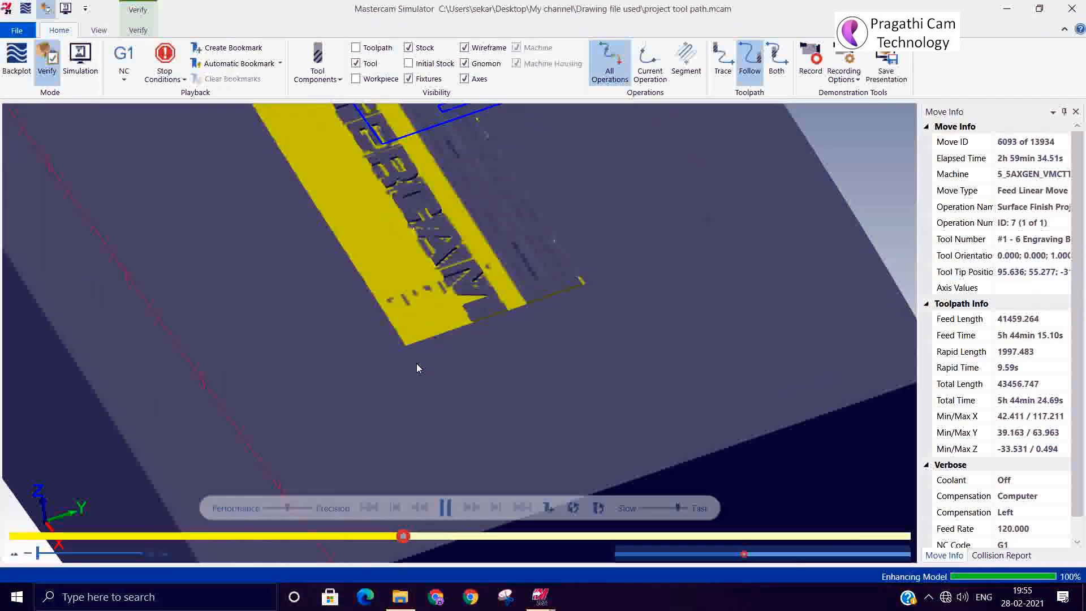
mouse_move(423, 311)
middle_mouse_down()
mouse_move(431, 303)
mouse_move(436, 337)
mouse_move(423, 319)
middle_mouse_up()
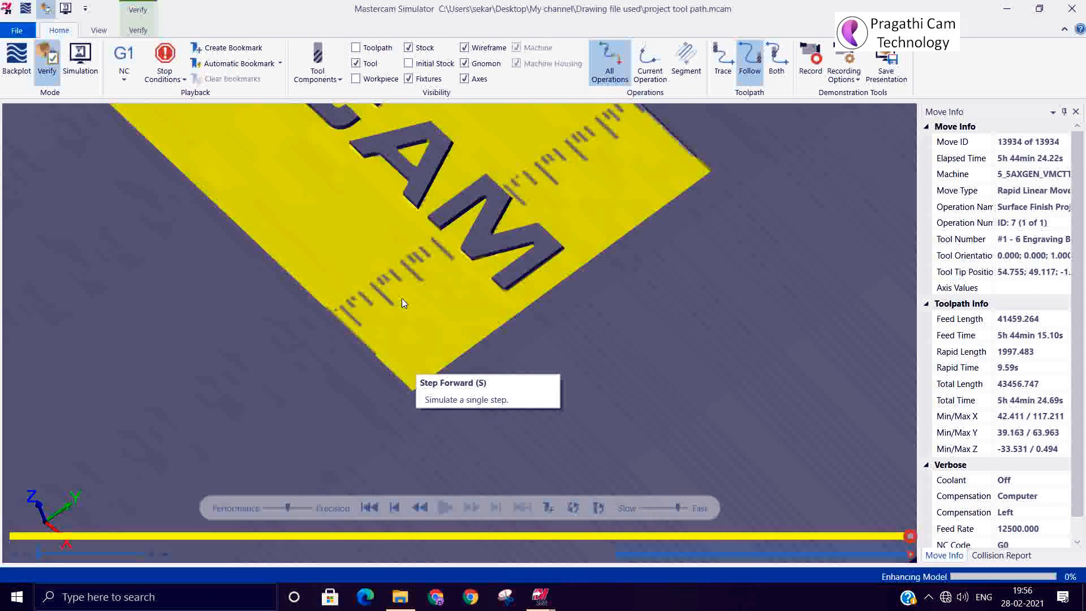
scroll(401, 299, "down", 5)
mouse_move(404, 309)
middle_mouse_down()
mouse_move(447, 289)
mouse_move(451, 313)
mouse_move(388, 290)
mouse_move(426, 278)
mouse_move(416, 313)
mouse_move(426, 346)
mouse_move(443, 308)
mouse_move(423, 317)
middle_mouse_up()
scroll(399, 305, "up", 5)
scroll(396, 306, "up", 4)
scroll(424, 299, "down", 8)
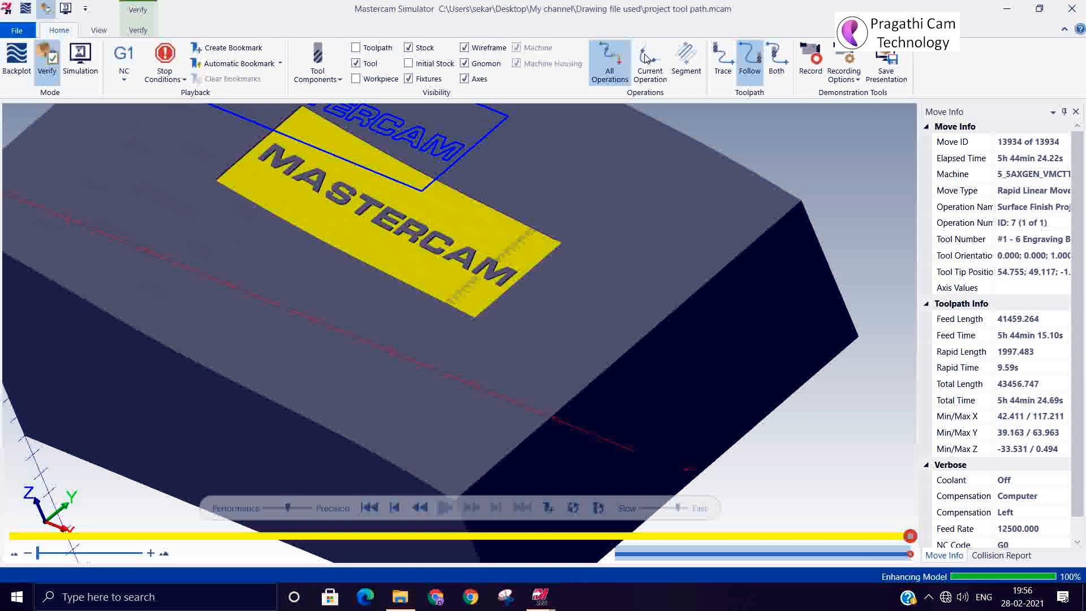
Close the simulator and save the current project file.
left_click(1071, 9)
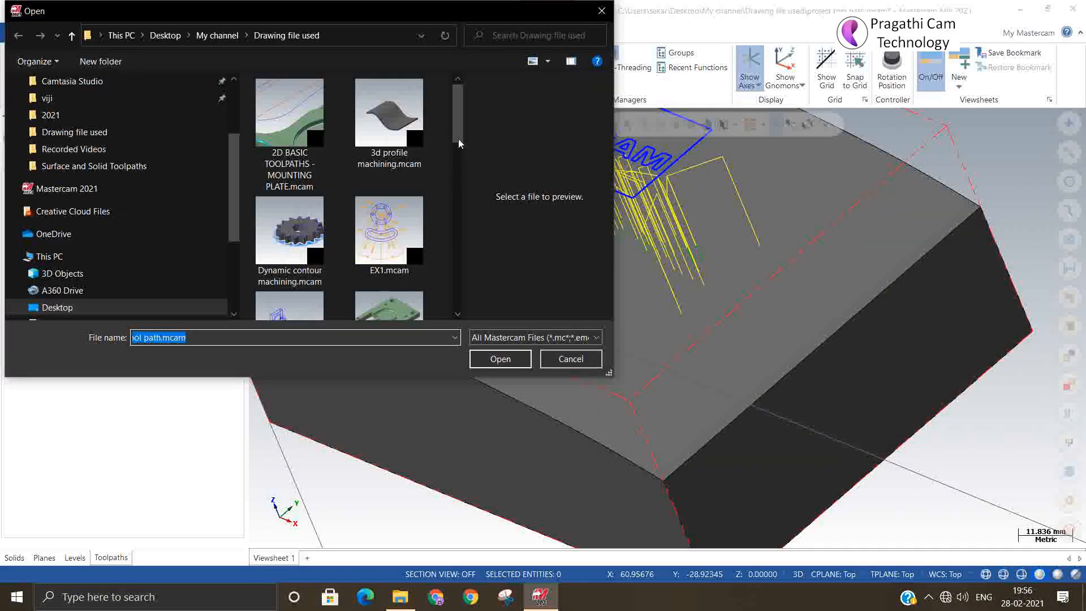
left_click_drag(458, 121, 459, 67)
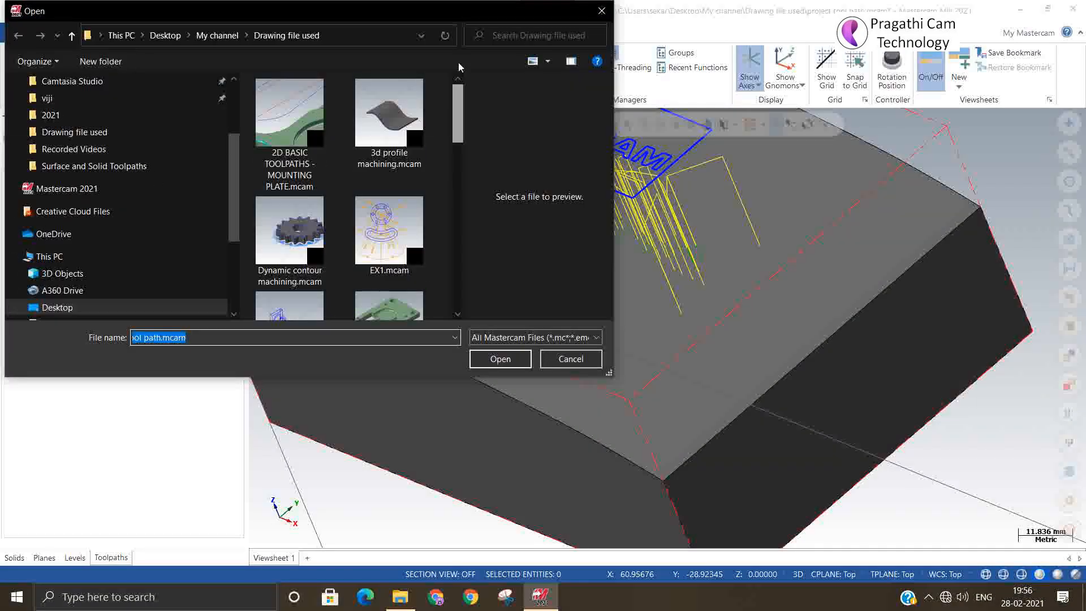
left_click(500, 359)
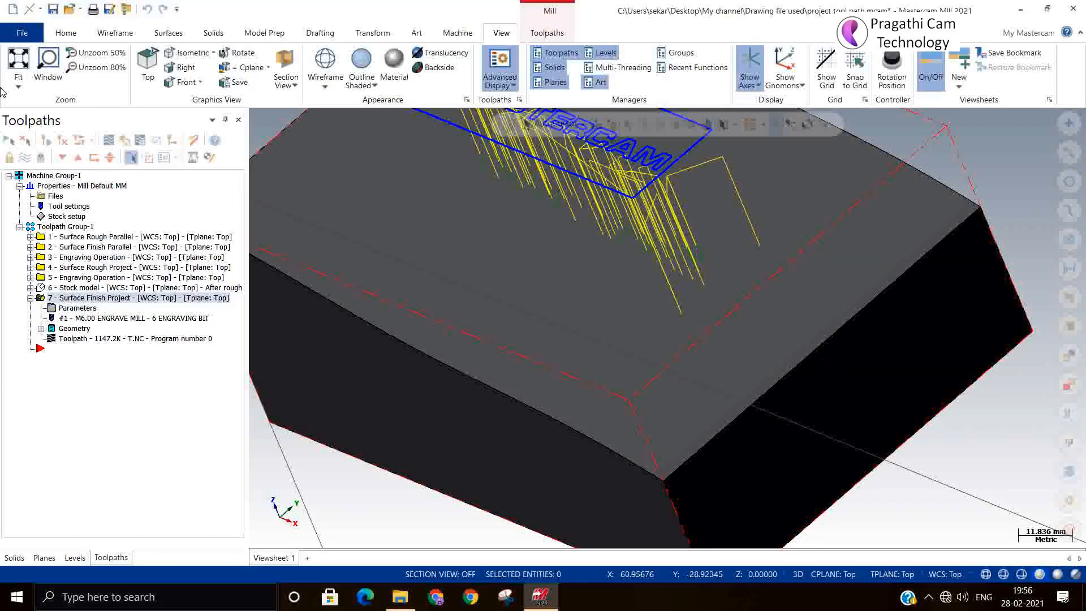
left_click(53, 9)
Open the file plunge rough.mcam.
left_click(69, 9)
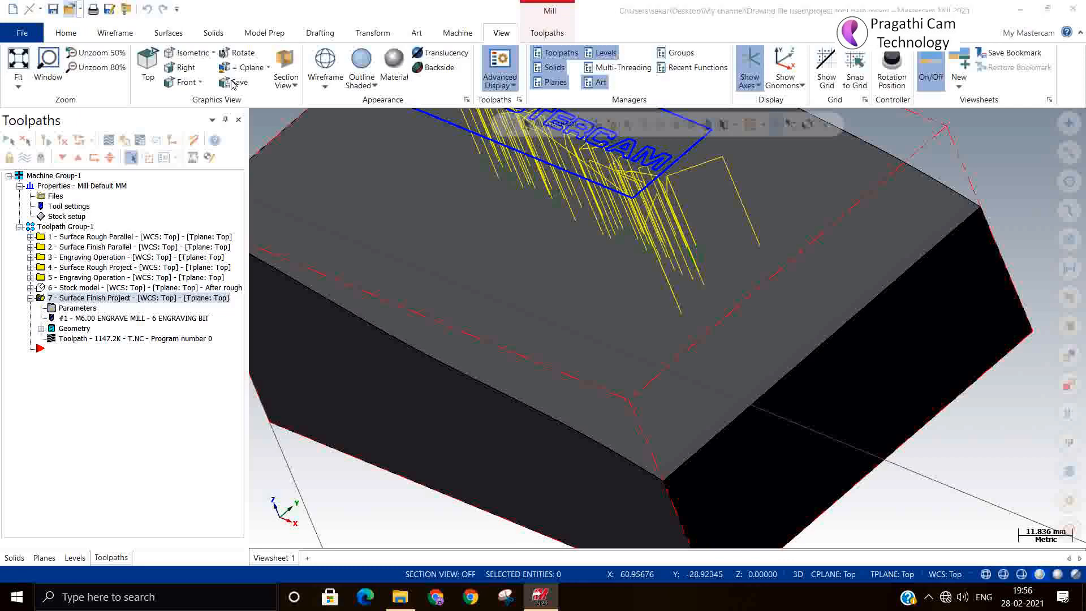
scroll(313, 176, "down", 4)
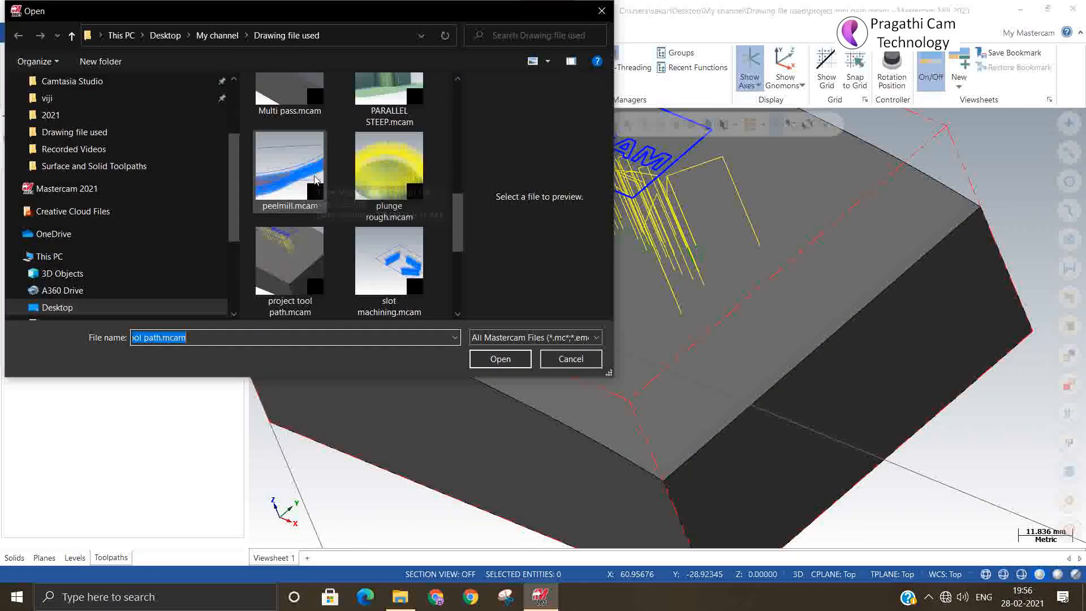
left_click(379, 187)
left_click(500, 359)
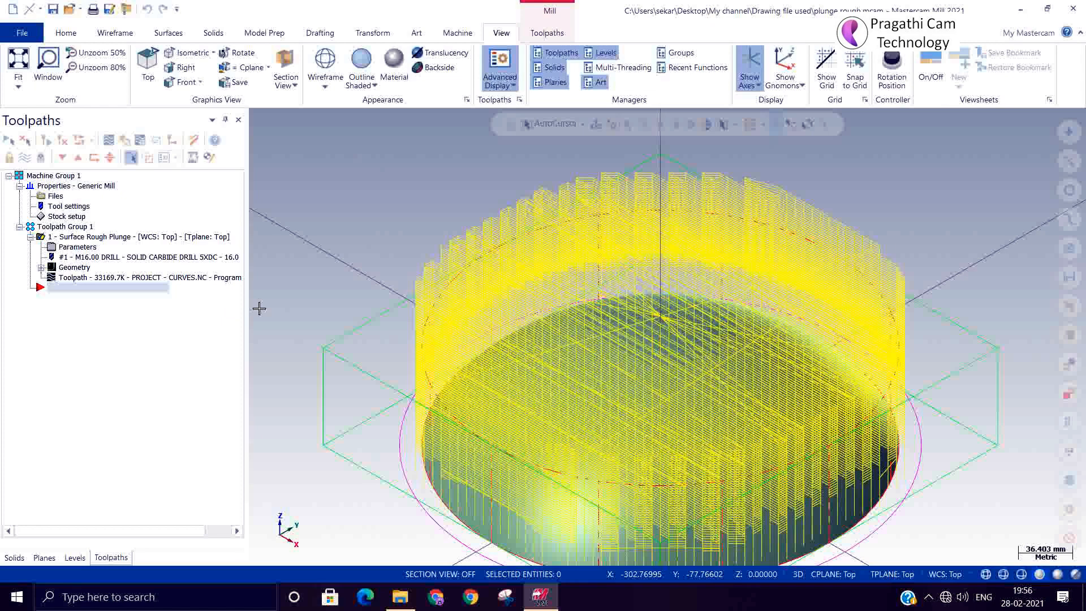
Open surfac finish radial.mcam, showing the dome with its Surface Rough Plunge operation.
left_click(69, 8)
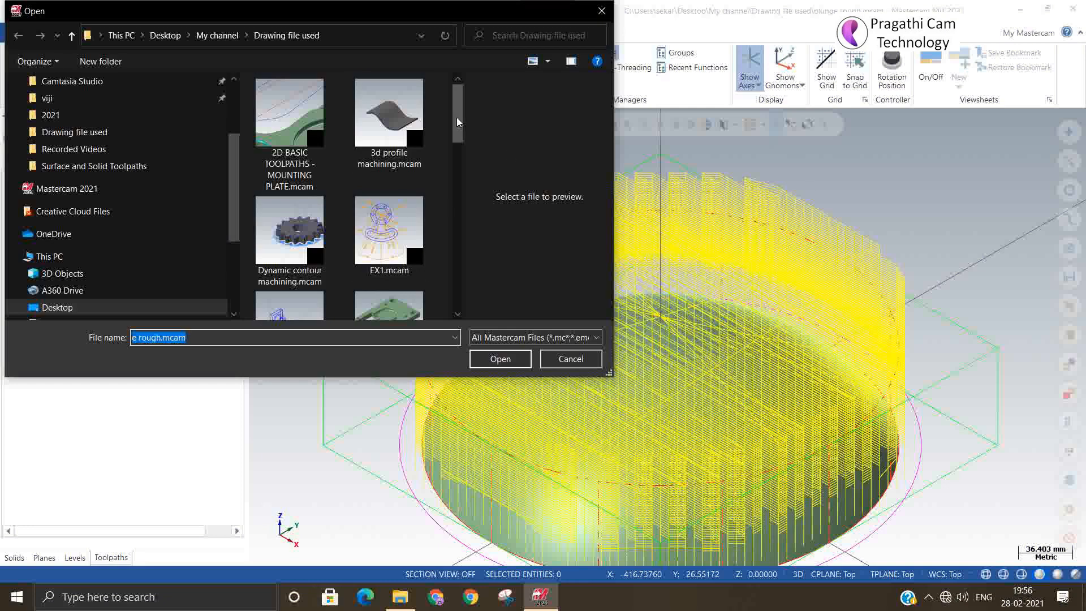
left_click_drag(457, 121, 460, 263)
left_click(395, 227)
left_click(497, 360)
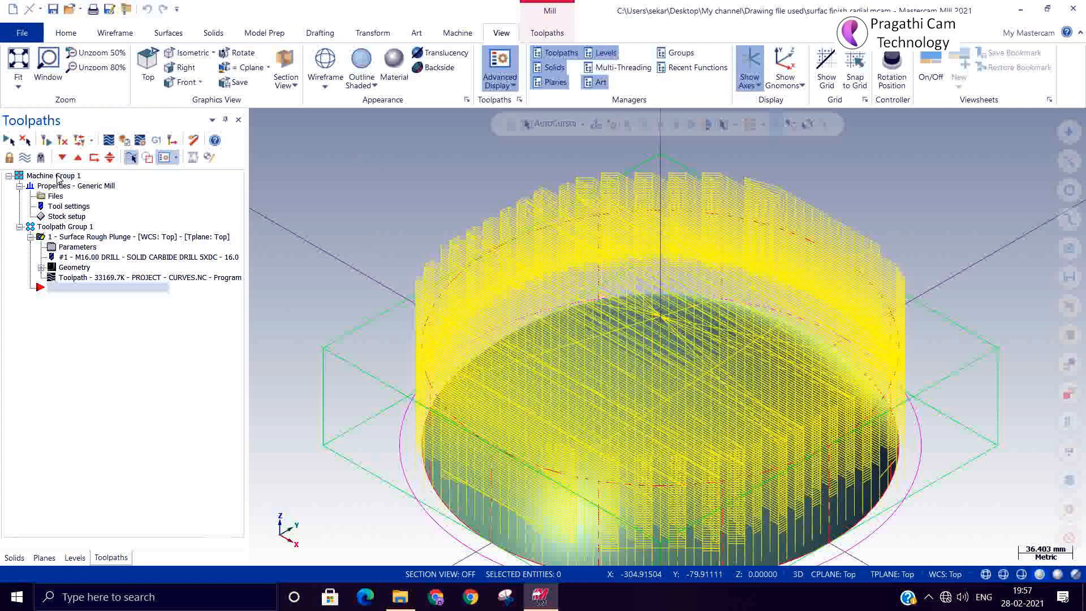
Hide existing toolpaths and start a Surface Finish Radial toolpath with the dome as drive surface.
left_click(25, 156)
right_click(112, 346)
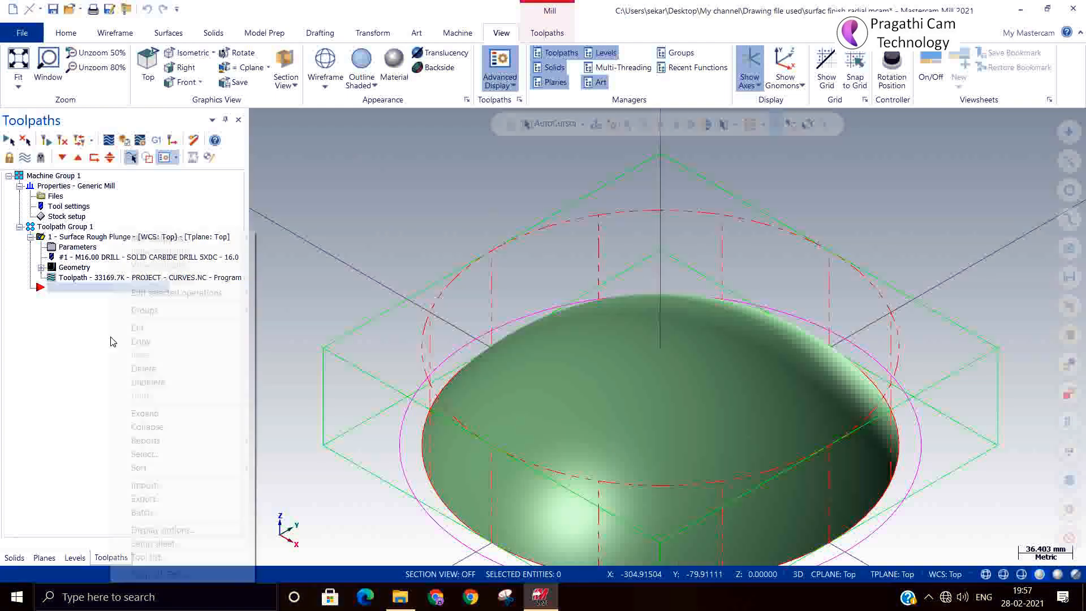
mouse_move(164, 244)
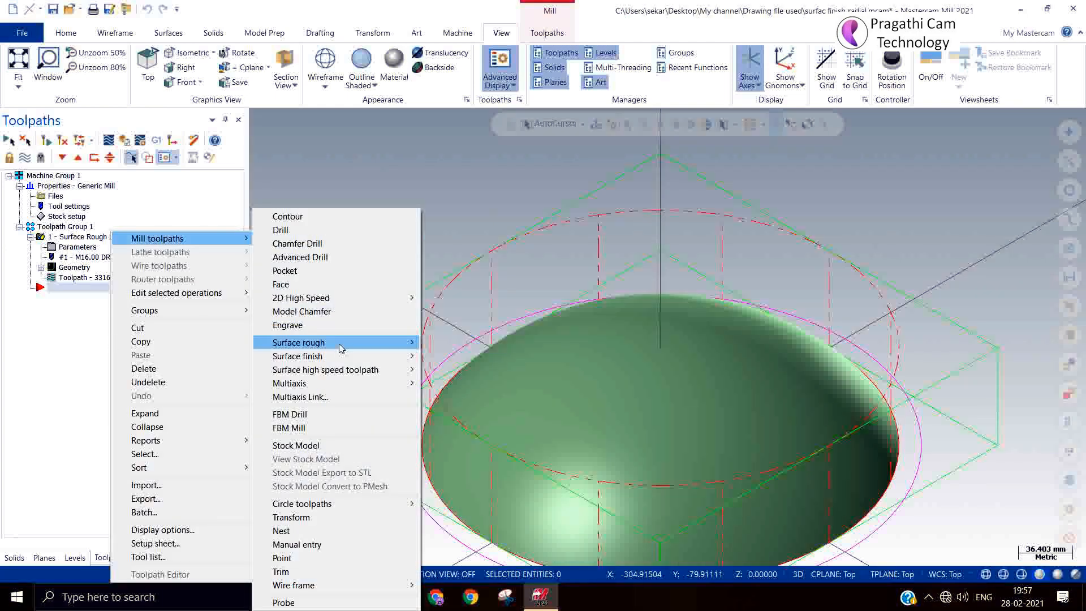
mouse_move(342, 356)
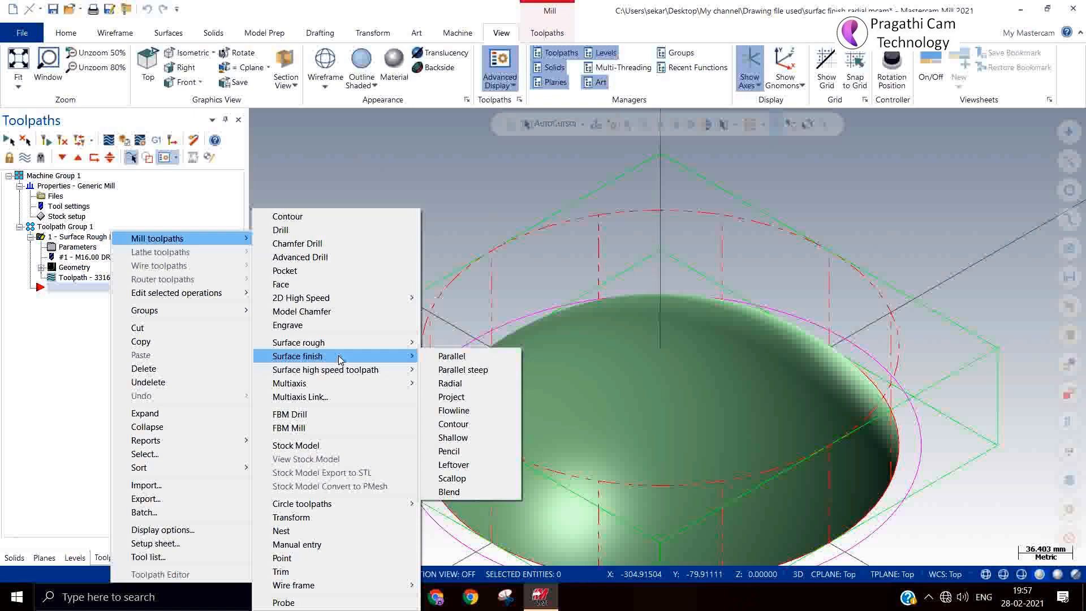
left_click(460, 394)
left_click(633, 410)
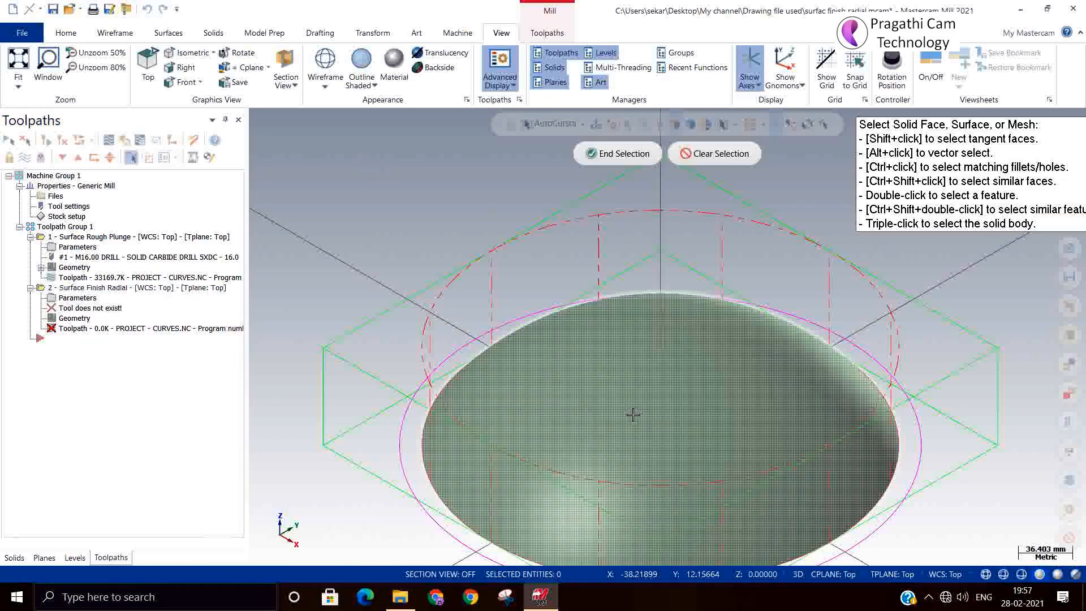
left_click(616, 155)
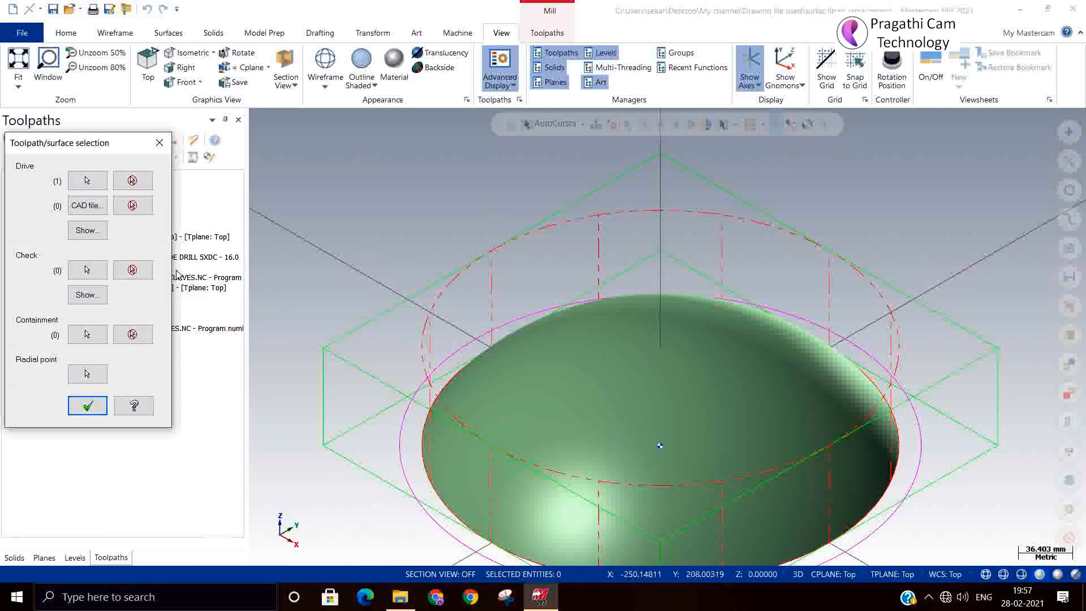
left_click(86, 406)
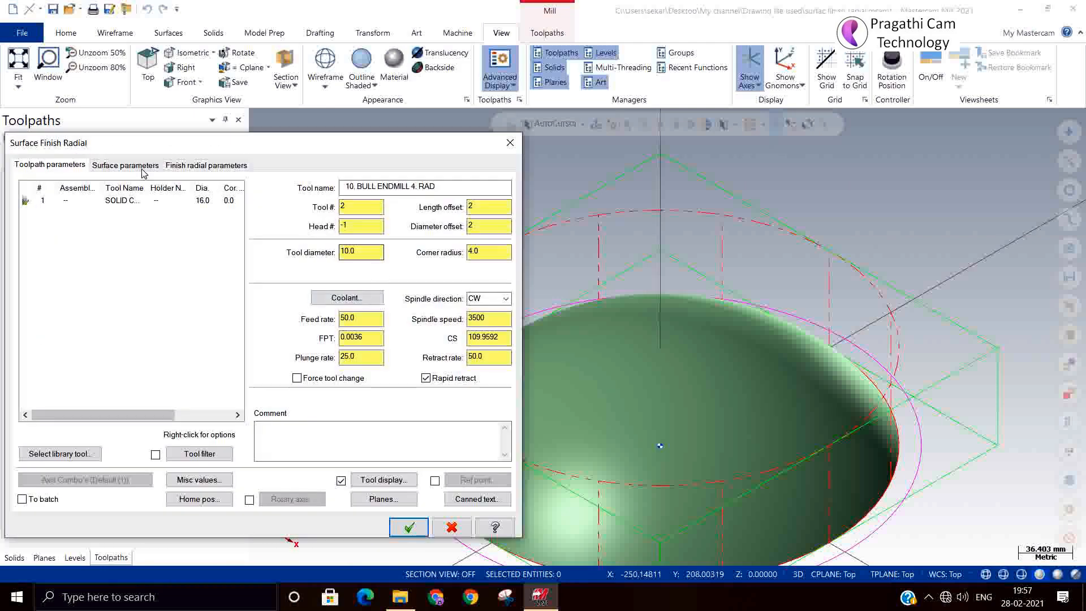
Set the radial max angle increment to 0.5 and start offset distance to 0.0.
left_click(118, 164)
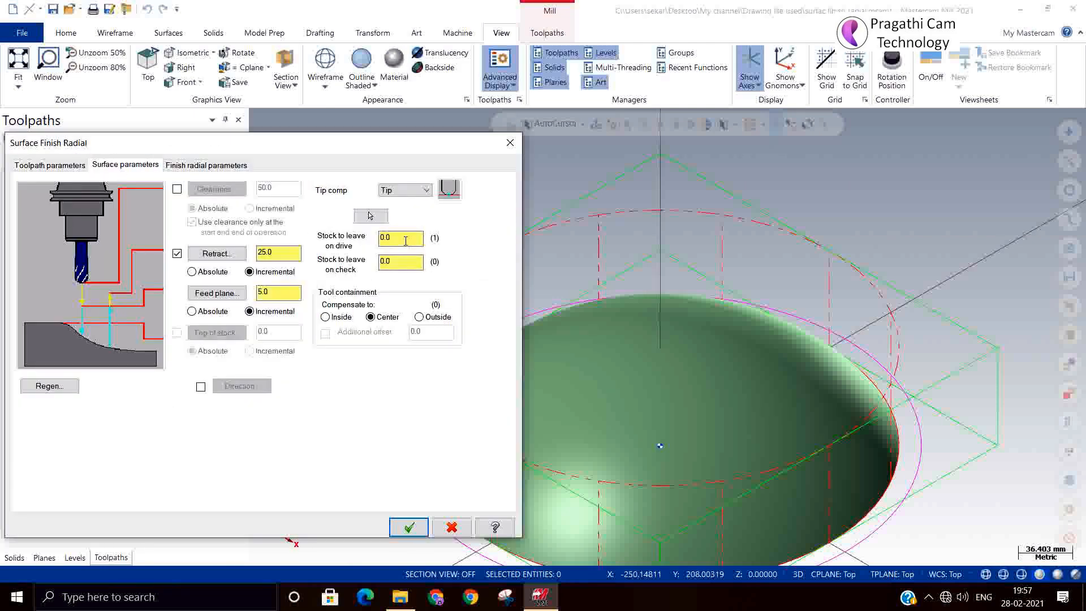
left_click(186, 165)
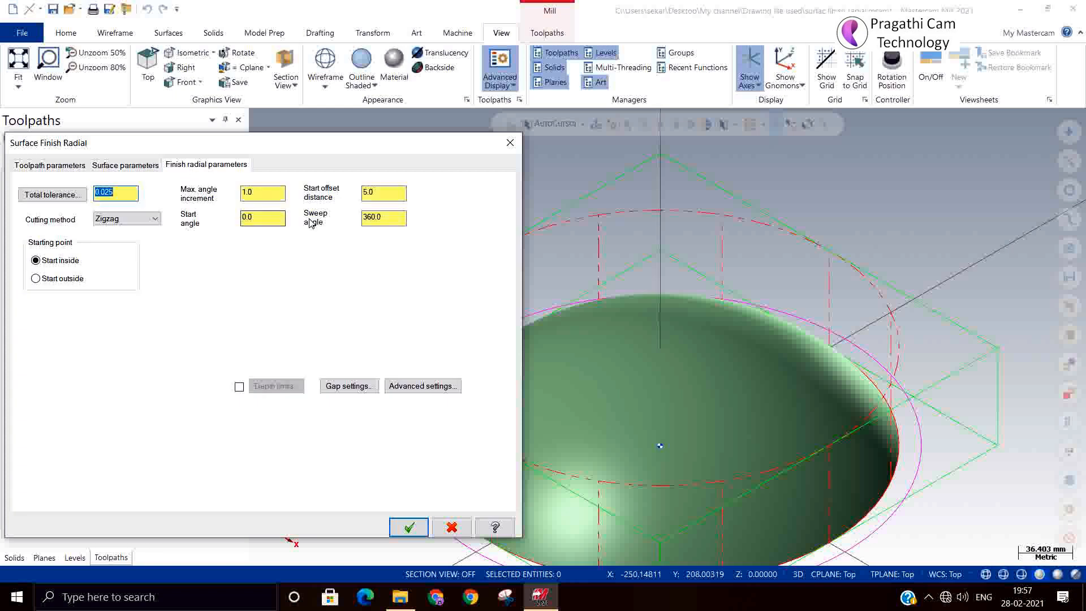
left_click(258, 190)
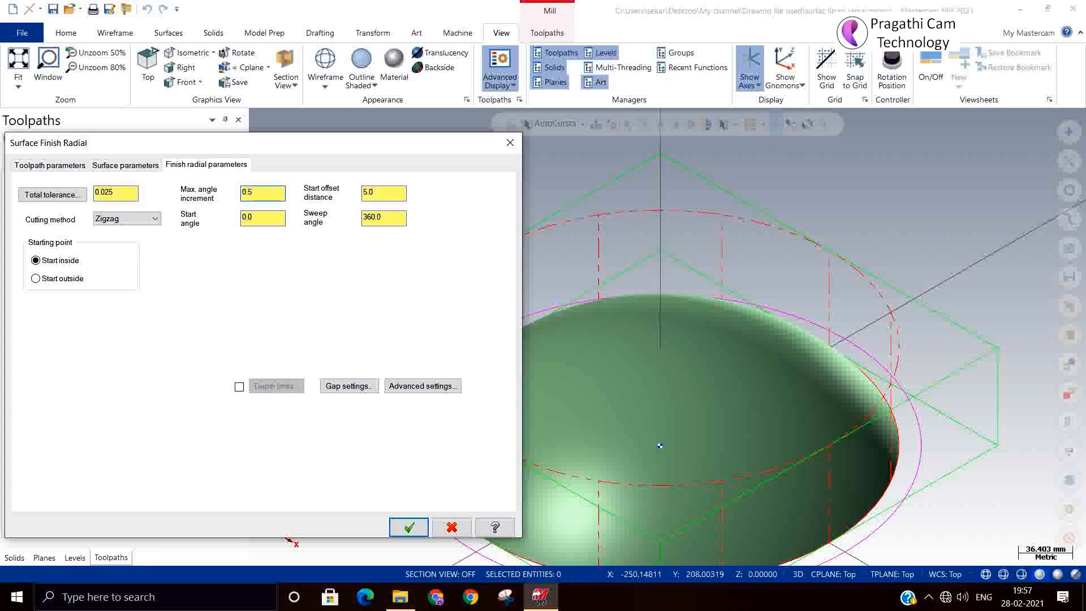
left_click(385, 195)
Choose the 16 mm ball-nose end mill from the tool library.
left_click(70, 170)
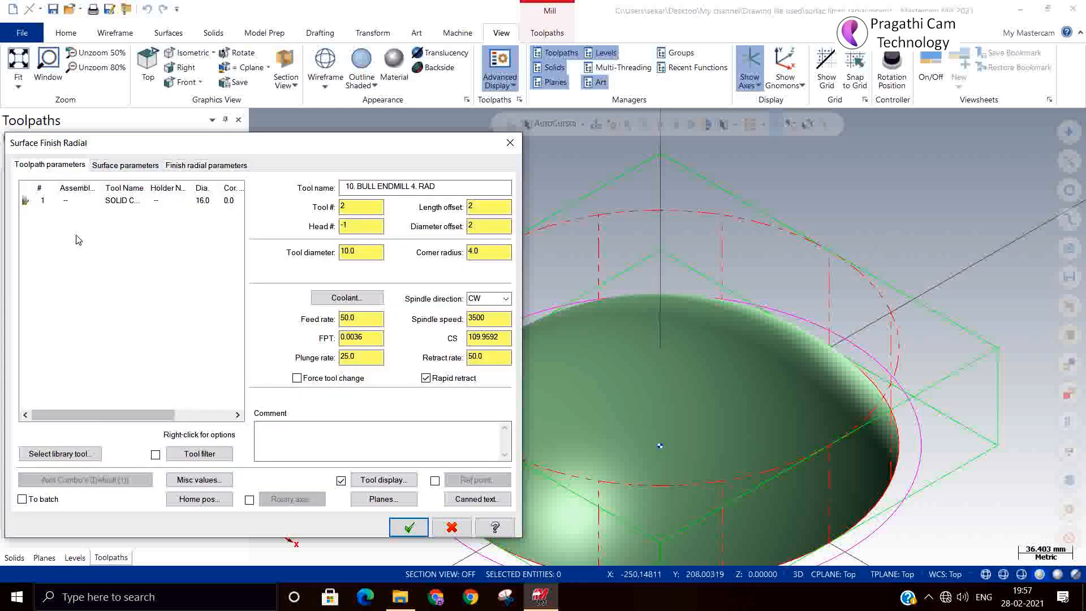
left_click(85, 453)
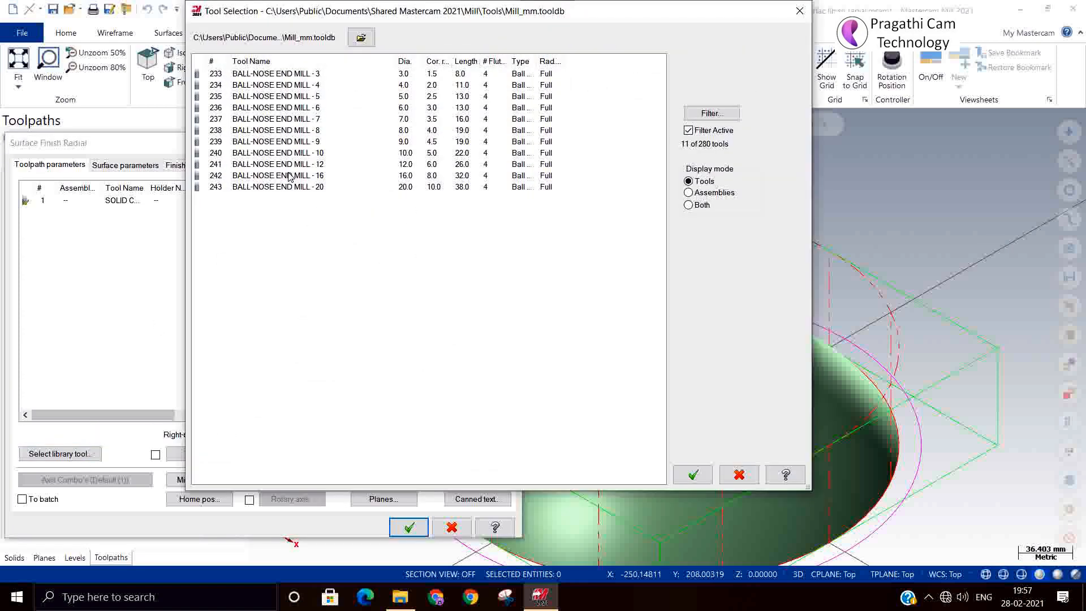
left_click(289, 177)
left_click(702, 466)
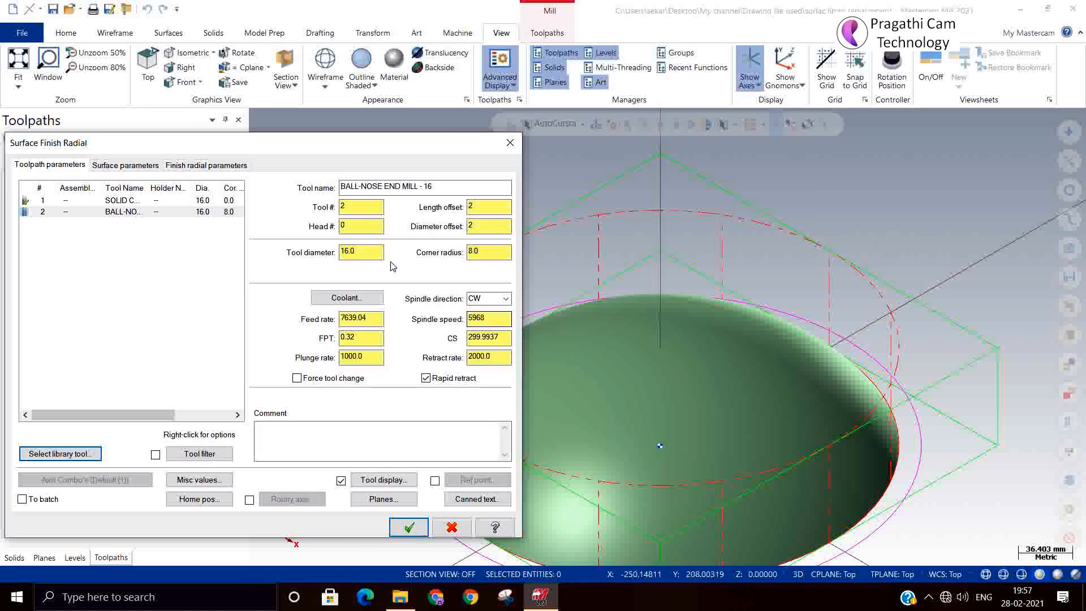
Set small-gap motion to Smooth in the gap settings and accept the radial parameters.
left_click(139, 165)
left_click(211, 165)
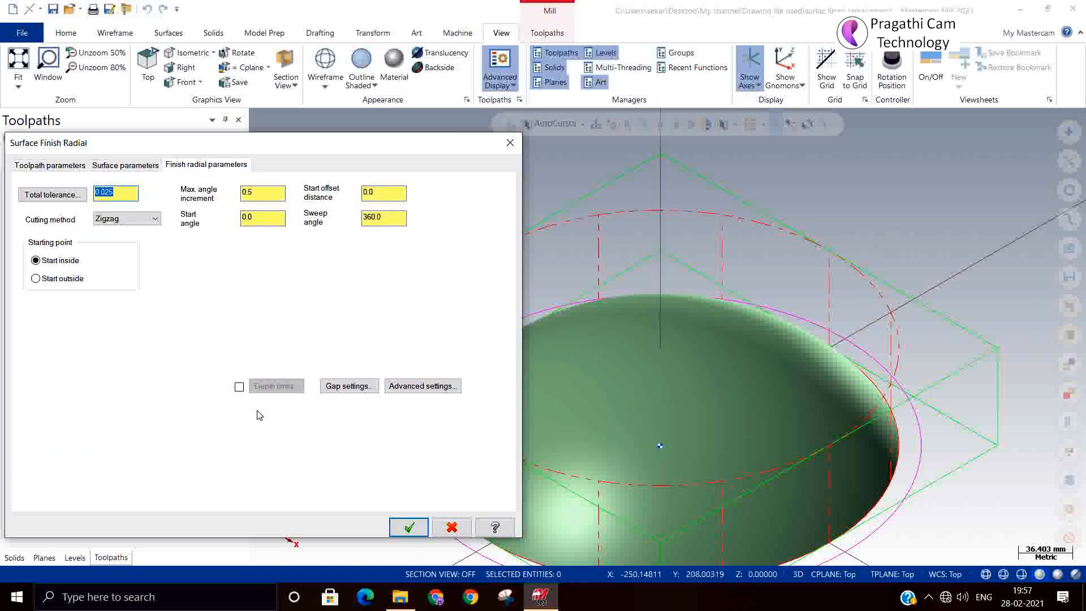
left_click(341, 386)
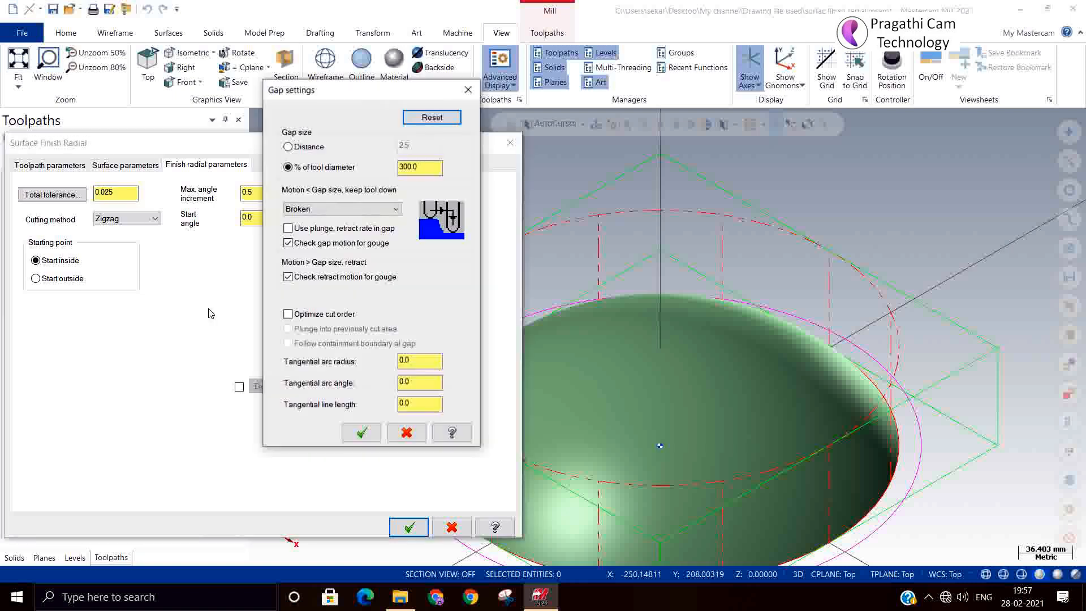
left_click(332, 210)
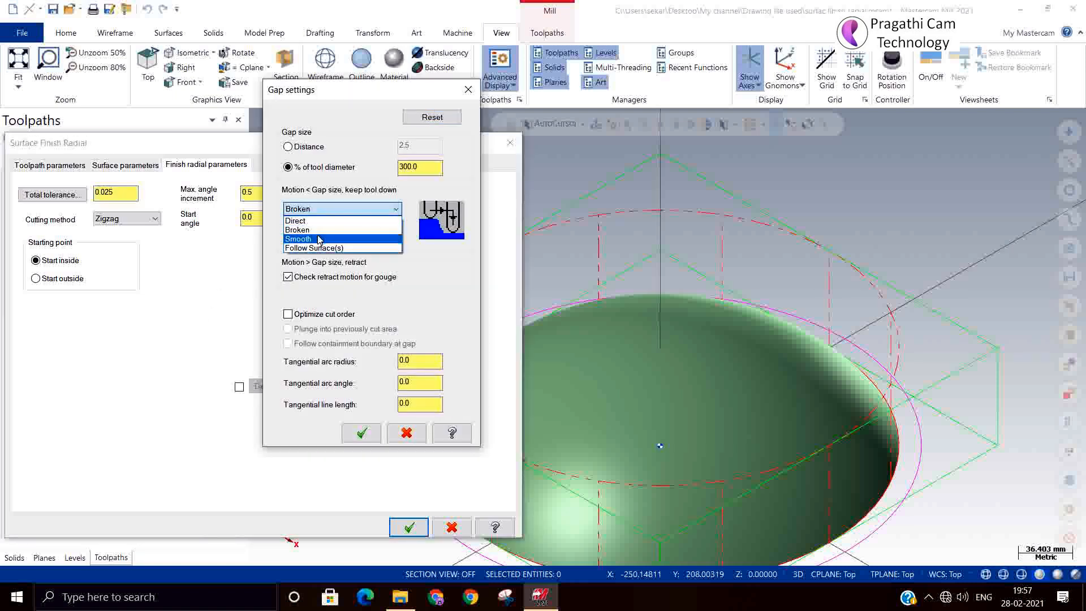
left_click(316, 240)
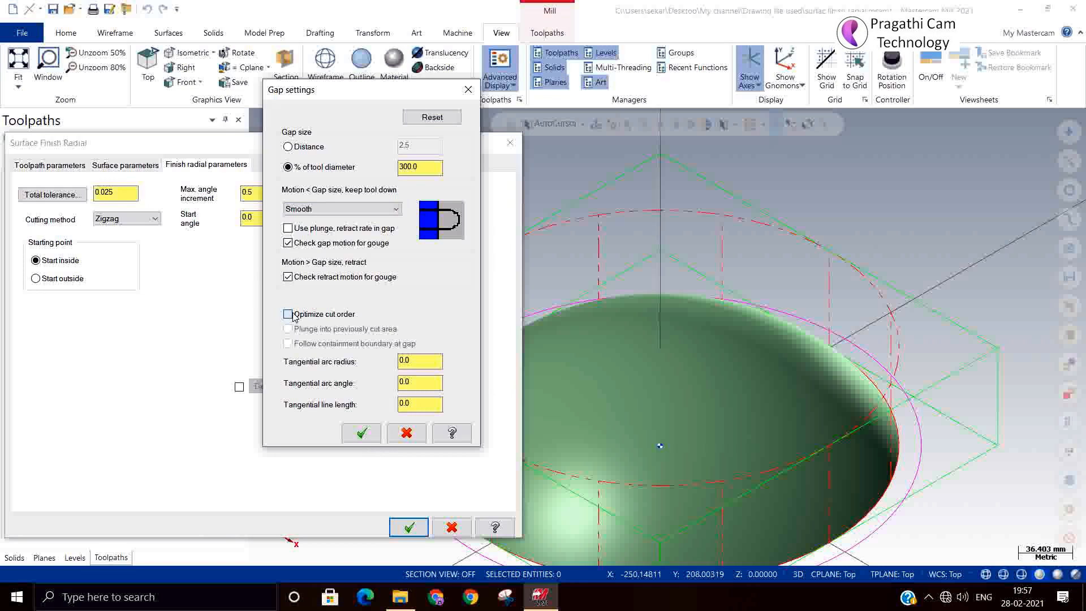
left_click(361, 432)
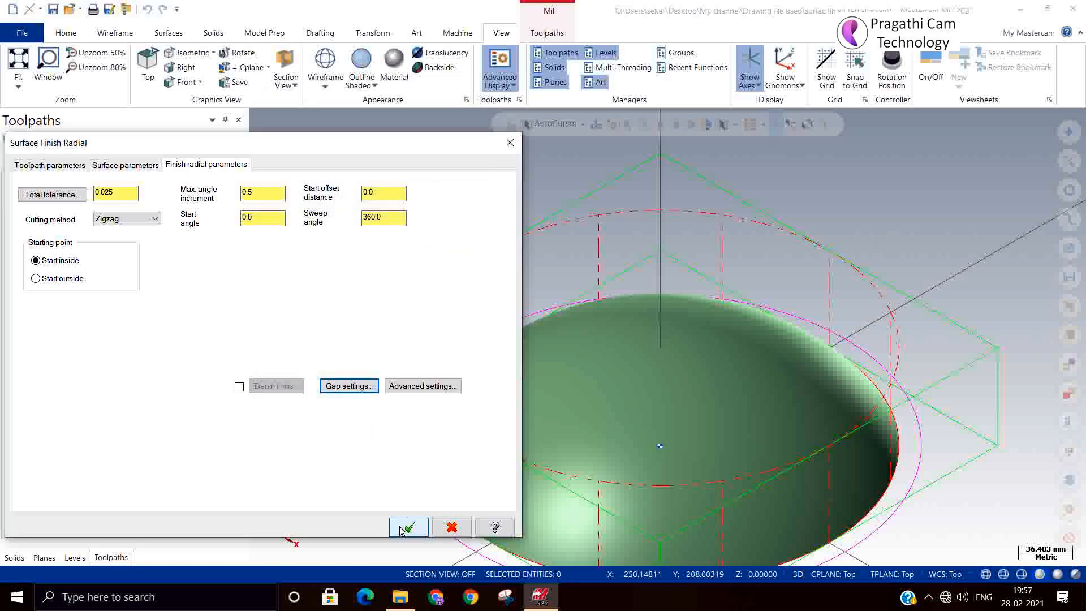
left_click(401, 526)
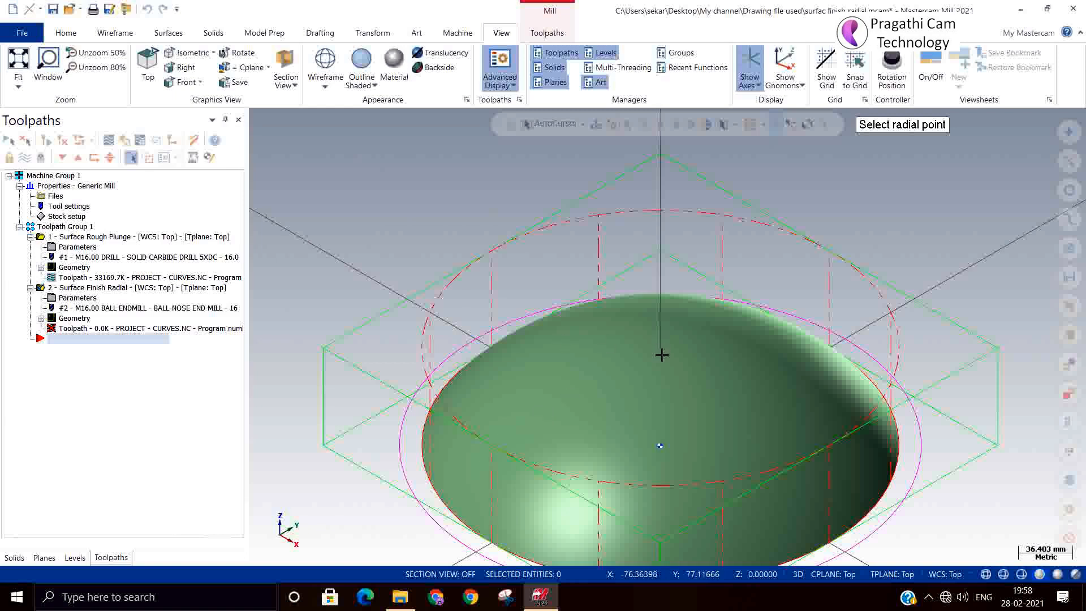
Pick the dome centre as the radial point and display both toolpaths in the group.
left_click(660, 445)
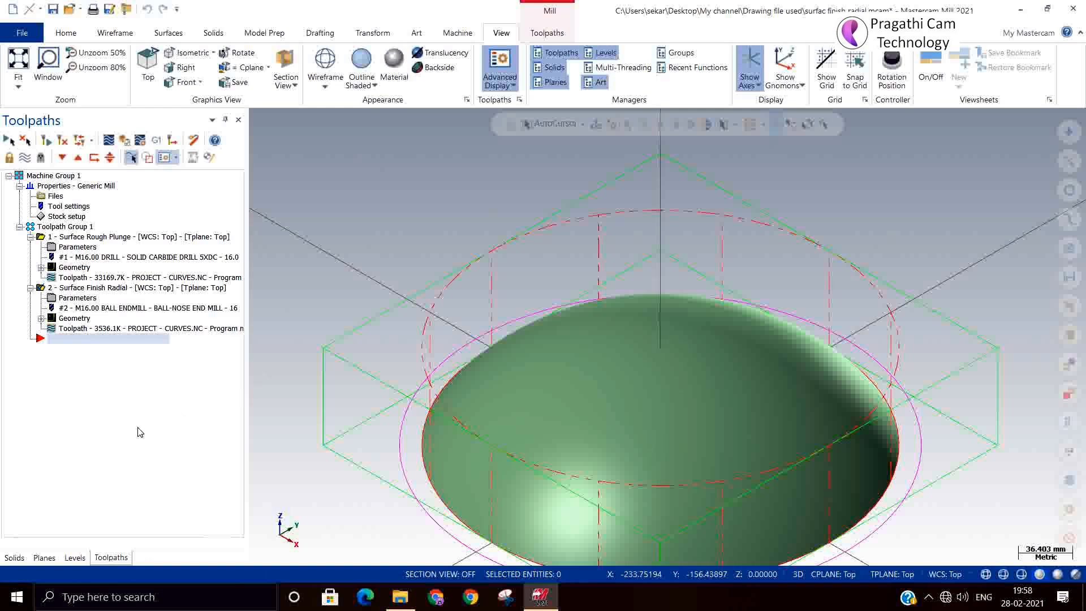
left_click(86, 288)
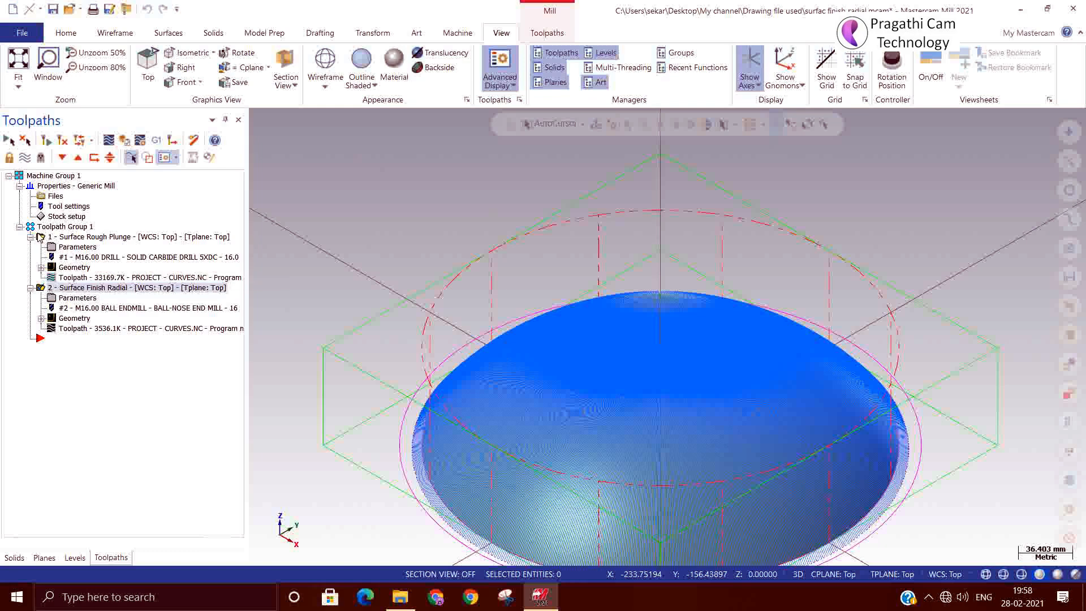
left_click(54, 226)
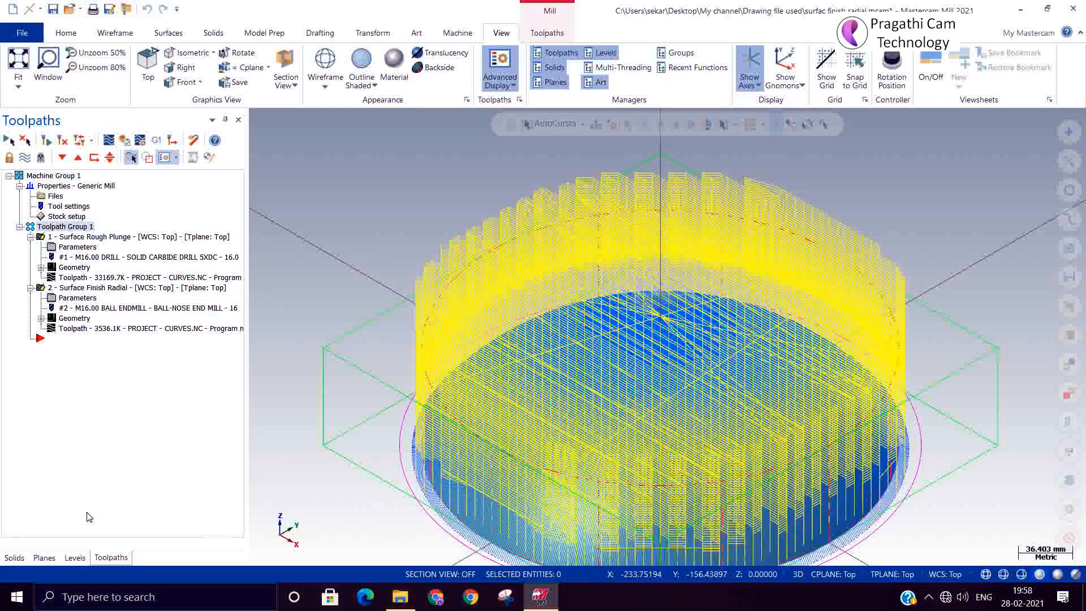
Make the toolpath geometry level visible and hide toolpaths to reveal the emblem curves.
left_click(75, 558)
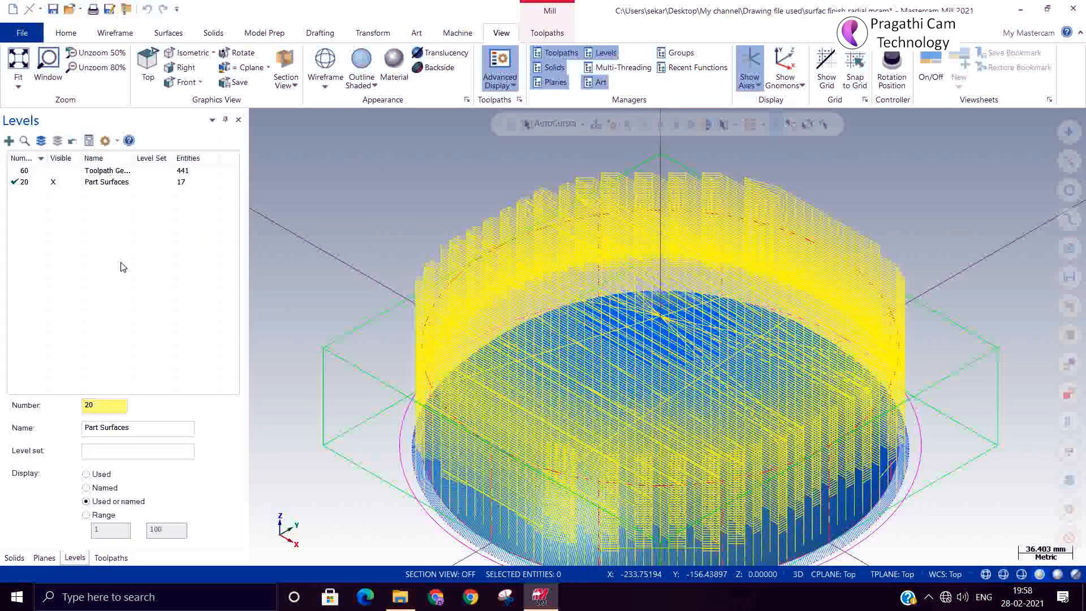
left_click(59, 171)
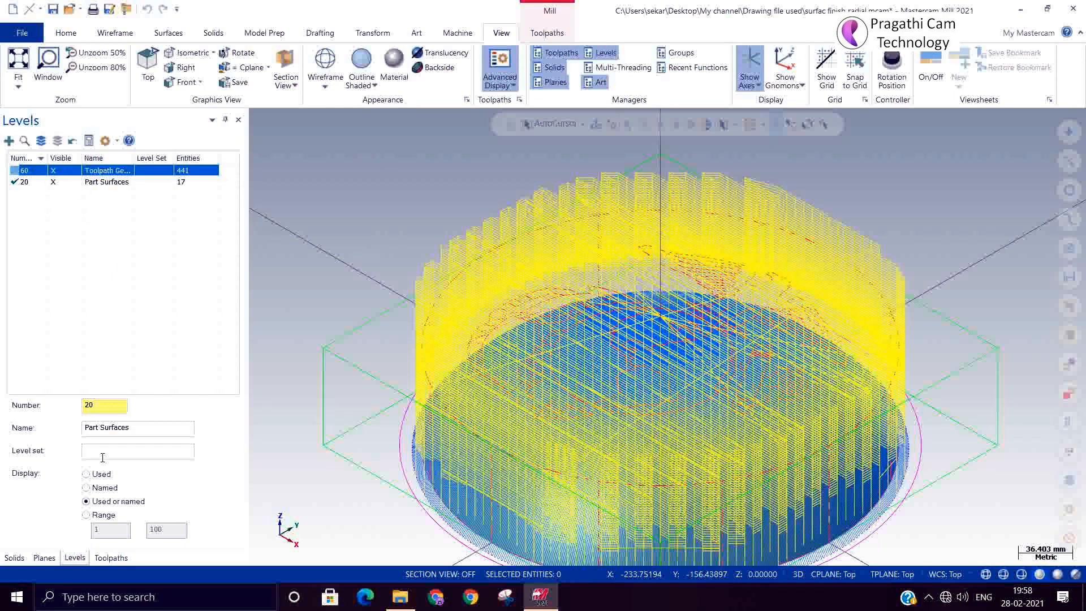
left_click(111, 558)
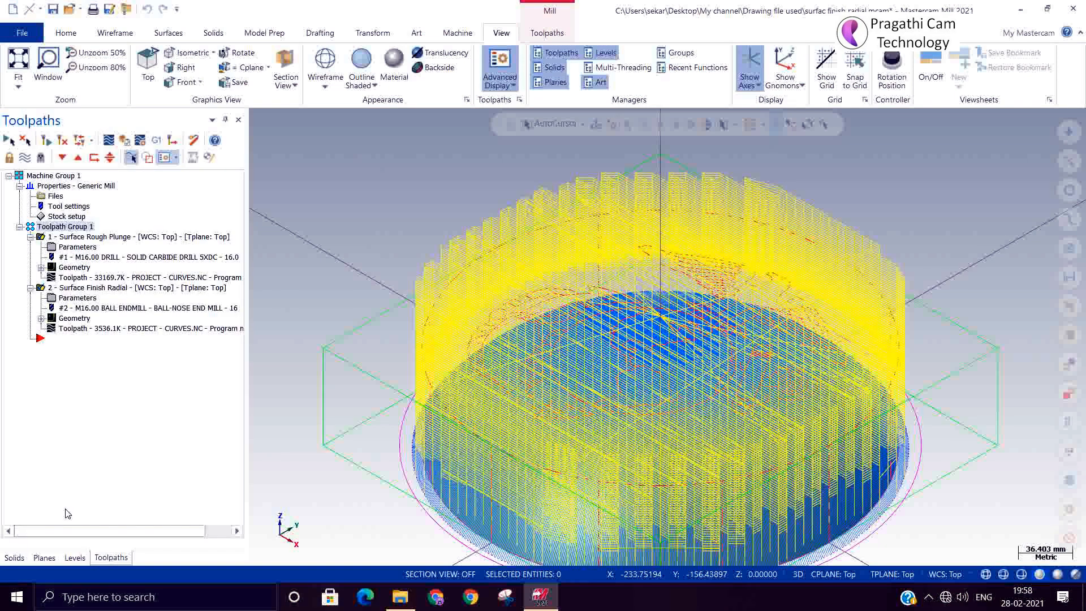
left_click(25, 157)
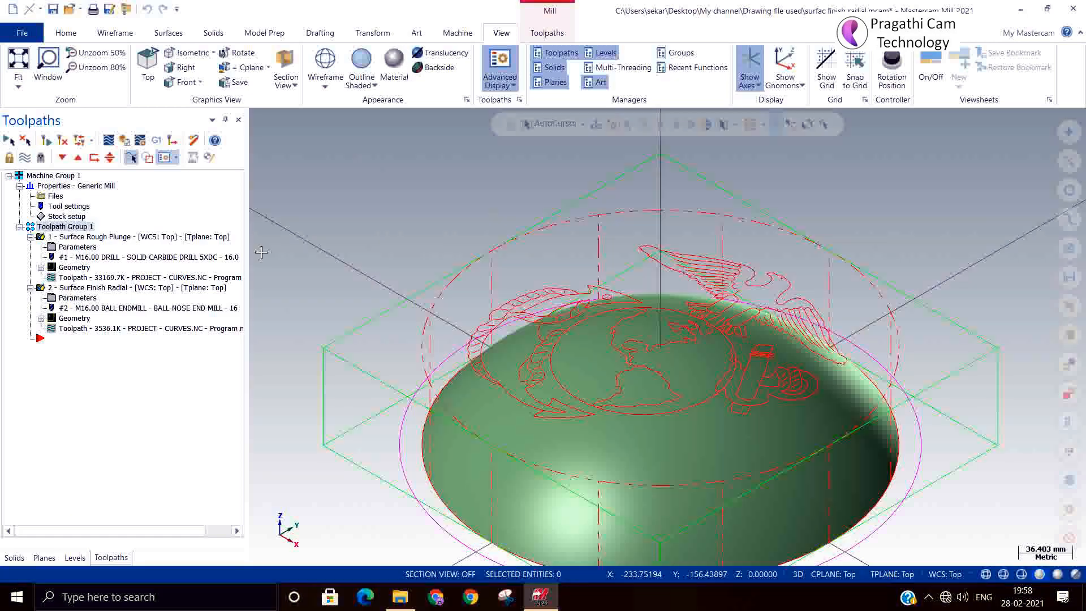
Inspect the emblem from the Top view, then switch to an Isometric (WCS) view of the dome.
mouse_move(626, 399)
middle_mouse_down()
mouse_move(620, 407)
mouse_move(636, 387)
mouse_move(641, 400)
middle_mouse_up()
right_click(356, 199)
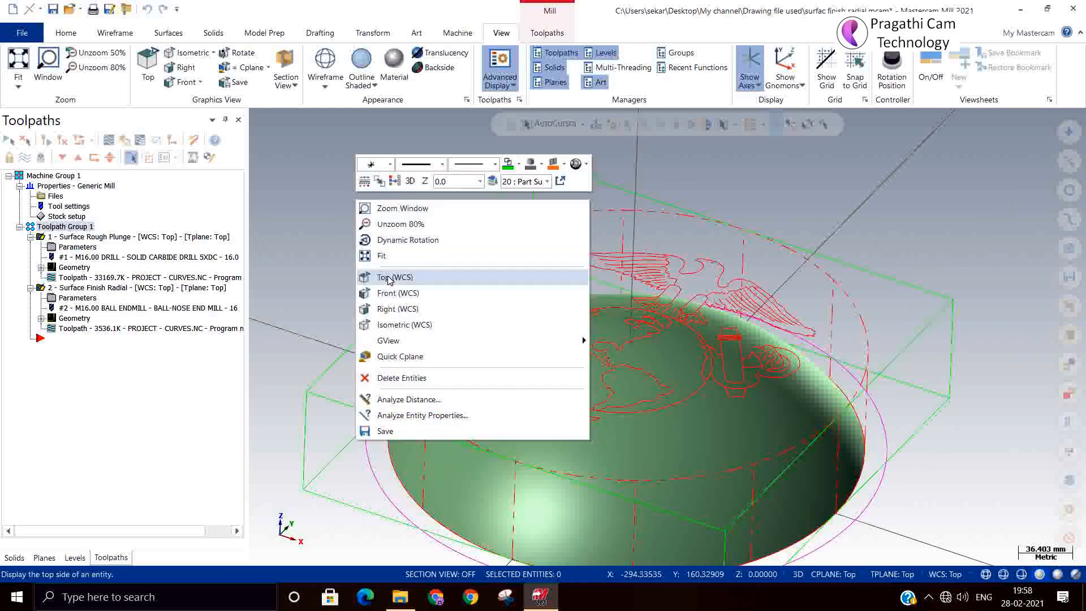
left_click(387, 276)
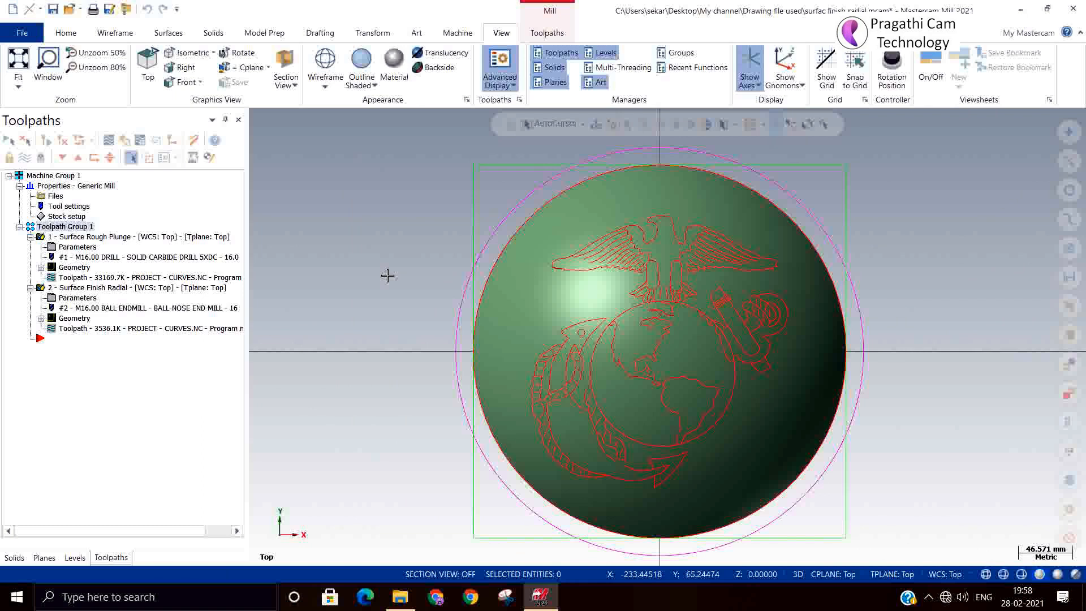
scroll(532, 373, "up", 2)
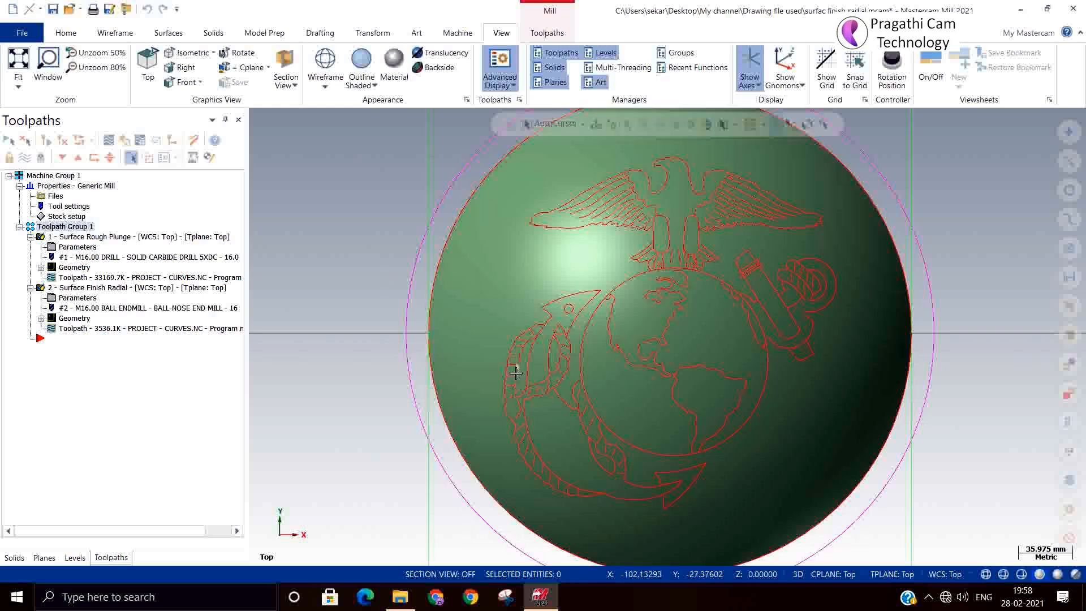
middle_click_drag(553, 391, 554, 347)
scroll(553, 385, "up", 4)
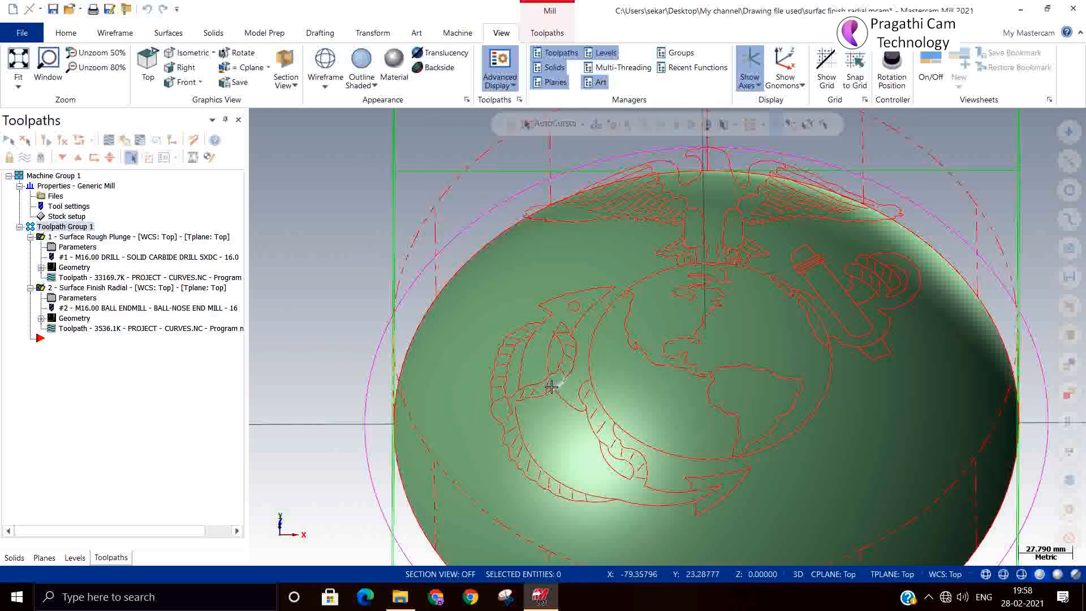
scroll(551, 386, "up", 1)
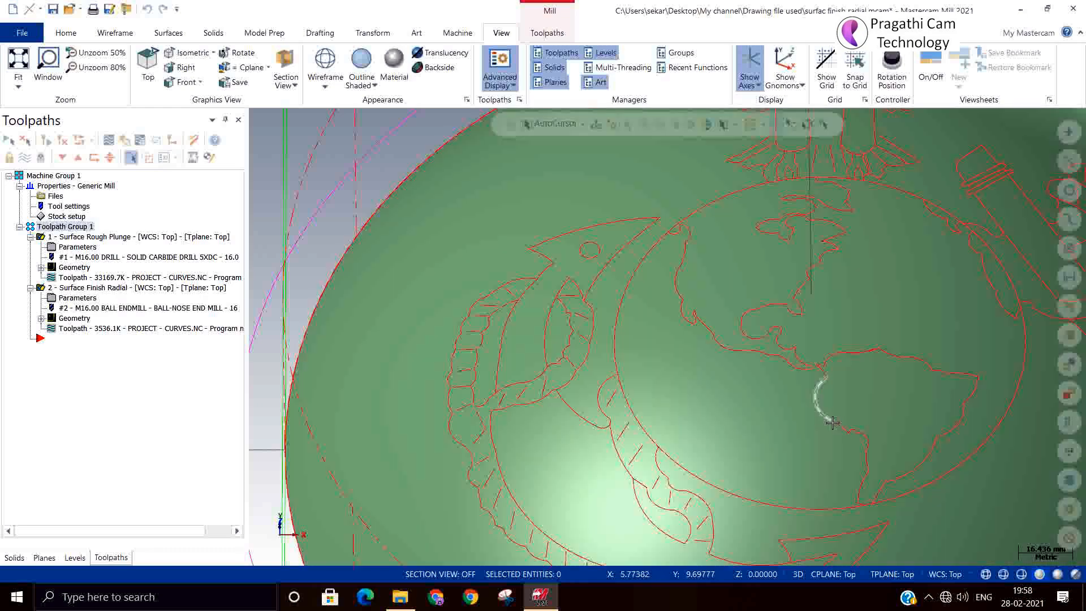
scroll(575, 397, "down", 4)
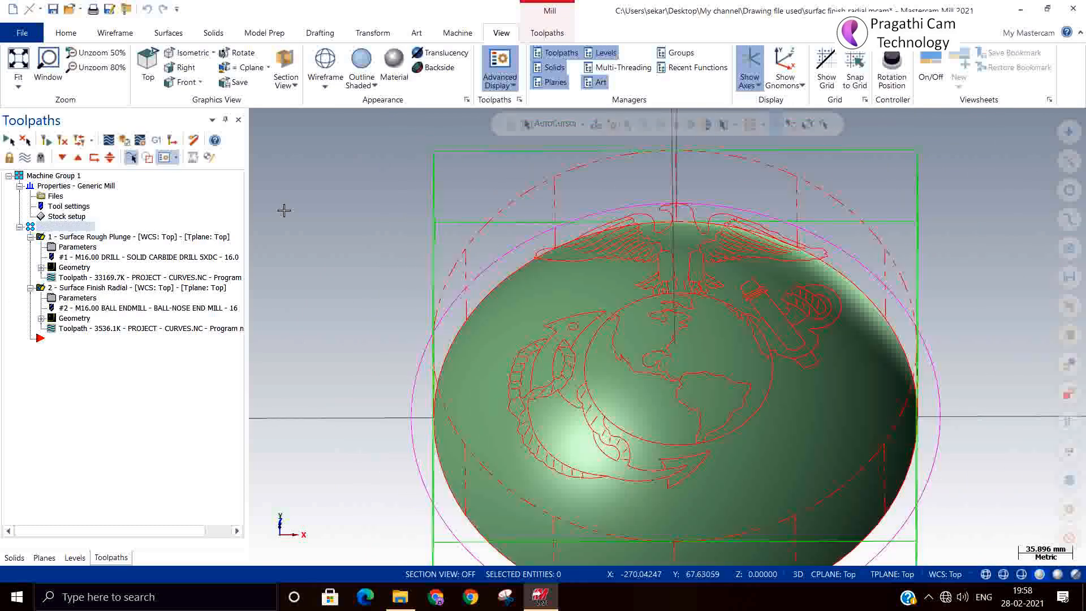
right_click(297, 211)
left_click(334, 331)
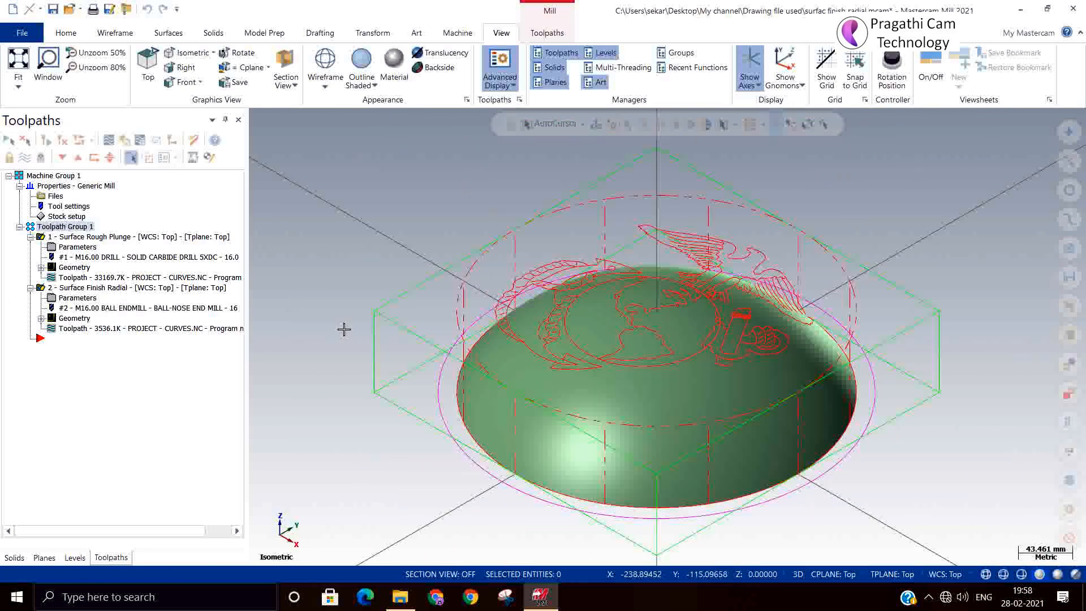
Add a Surface Finish Project toolpath, pick the dome as drive surface, and start Curves selection.
right_click(113, 379)
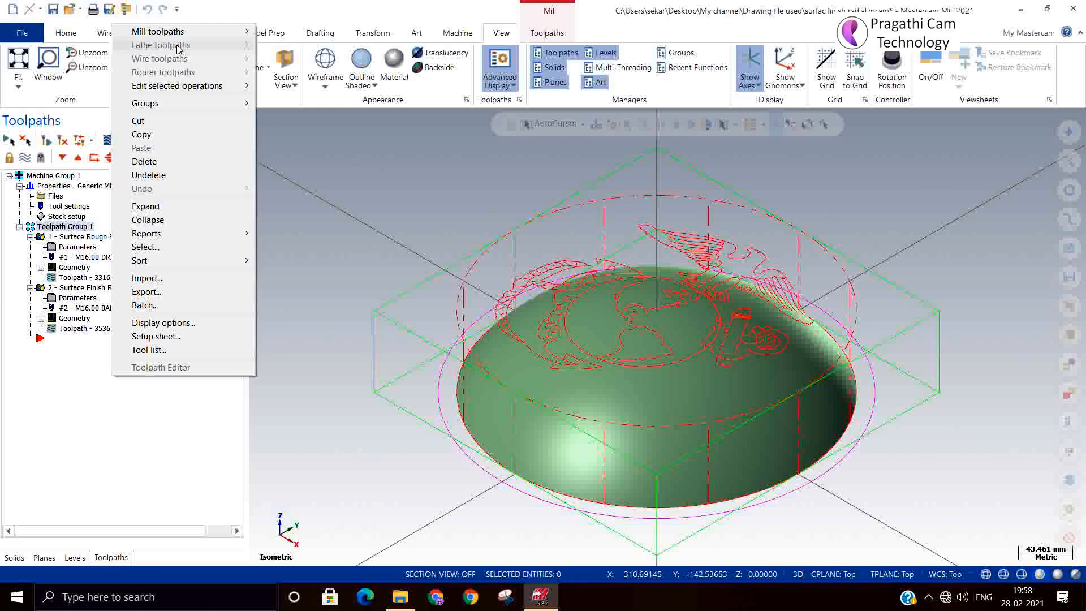
mouse_move(183, 33)
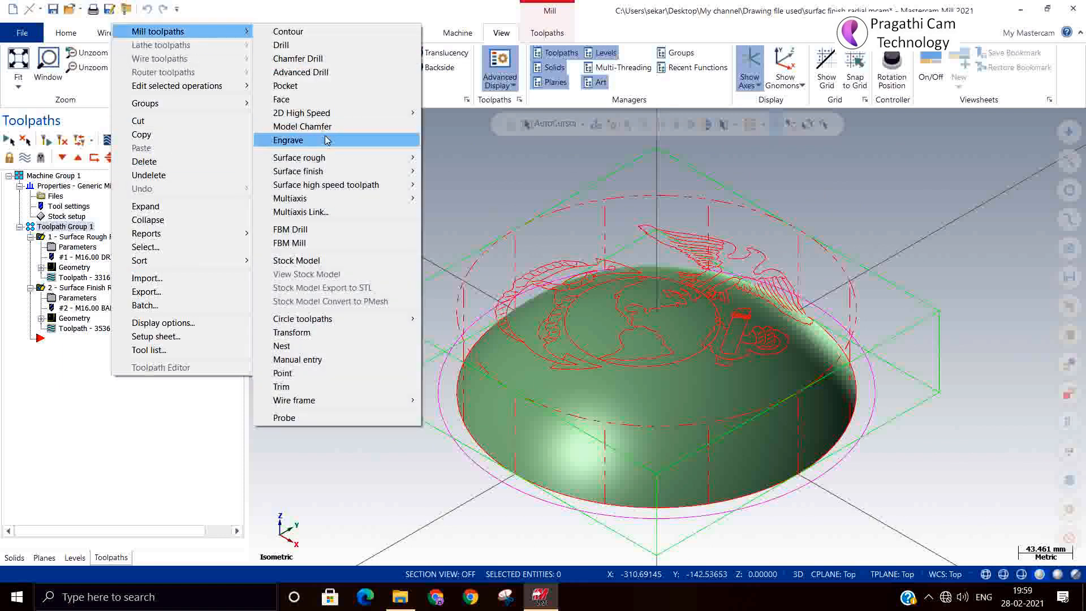
mouse_move(334, 174)
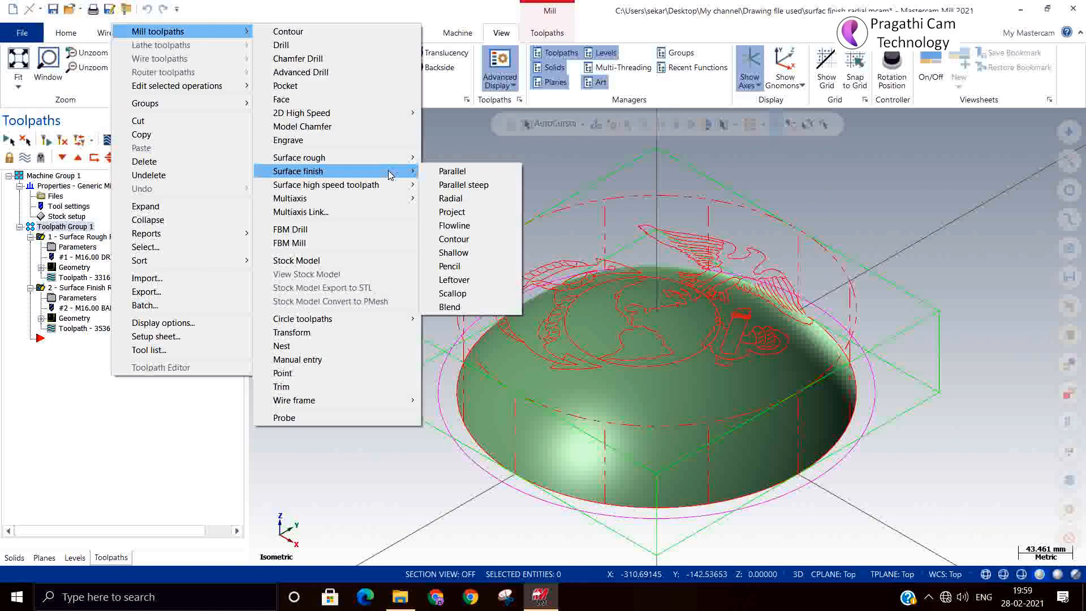
left_click(460, 212)
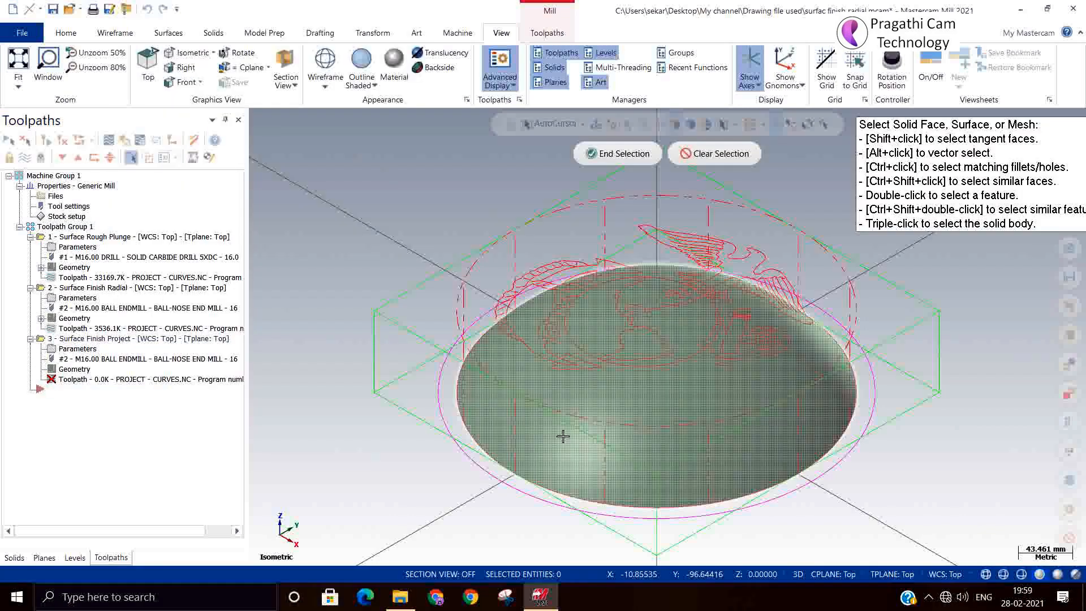
left_click(616, 311)
left_click(617, 154)
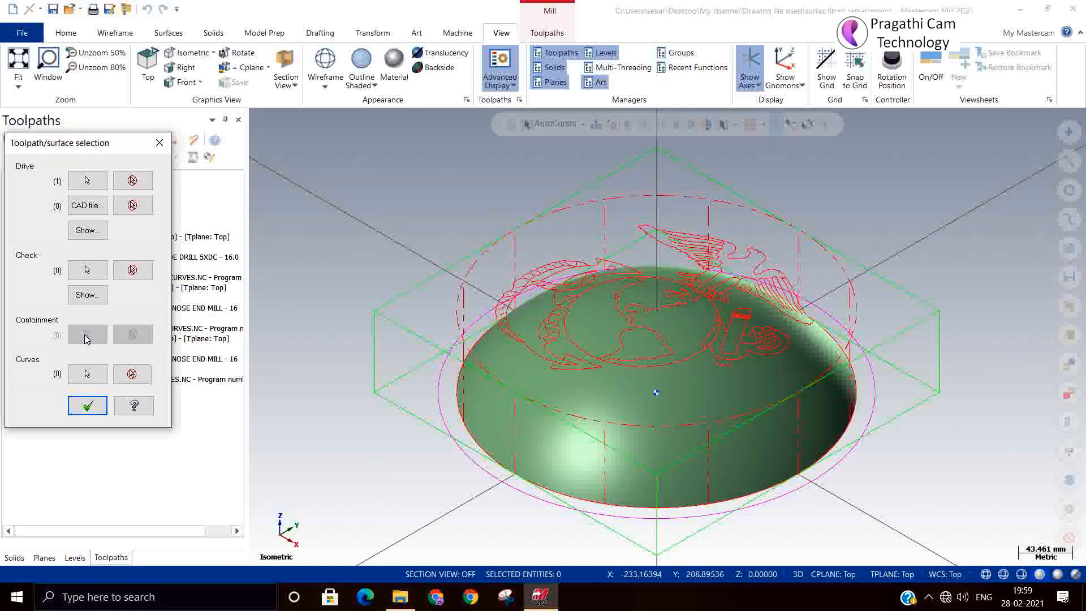
left_click(88, 374)
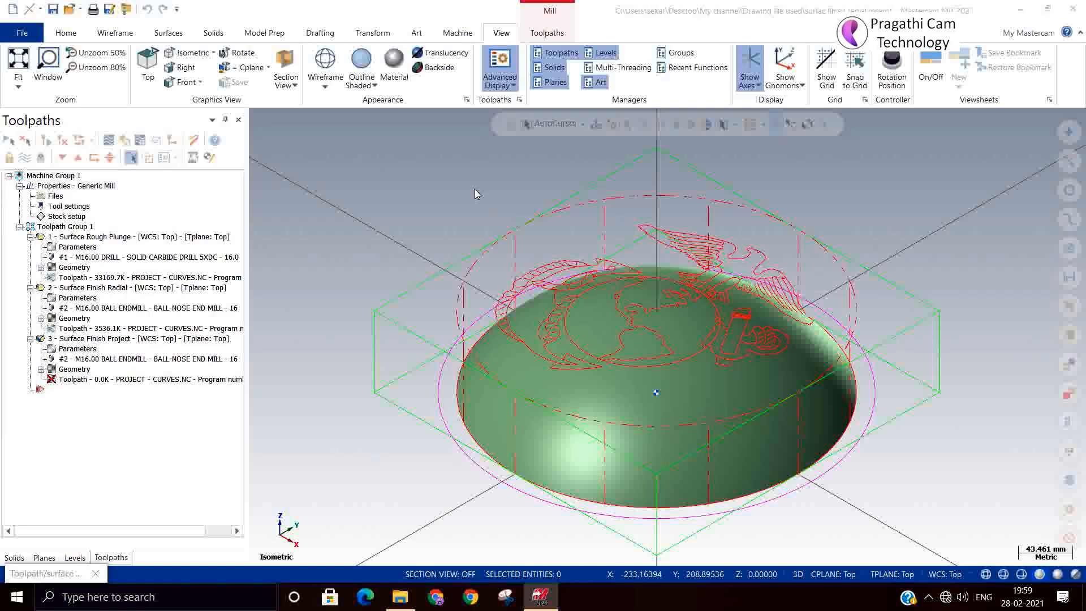
Window-select the entire emblem in Top (WCS) view as projection curves and confirm both selections.
left_click(210, 147)
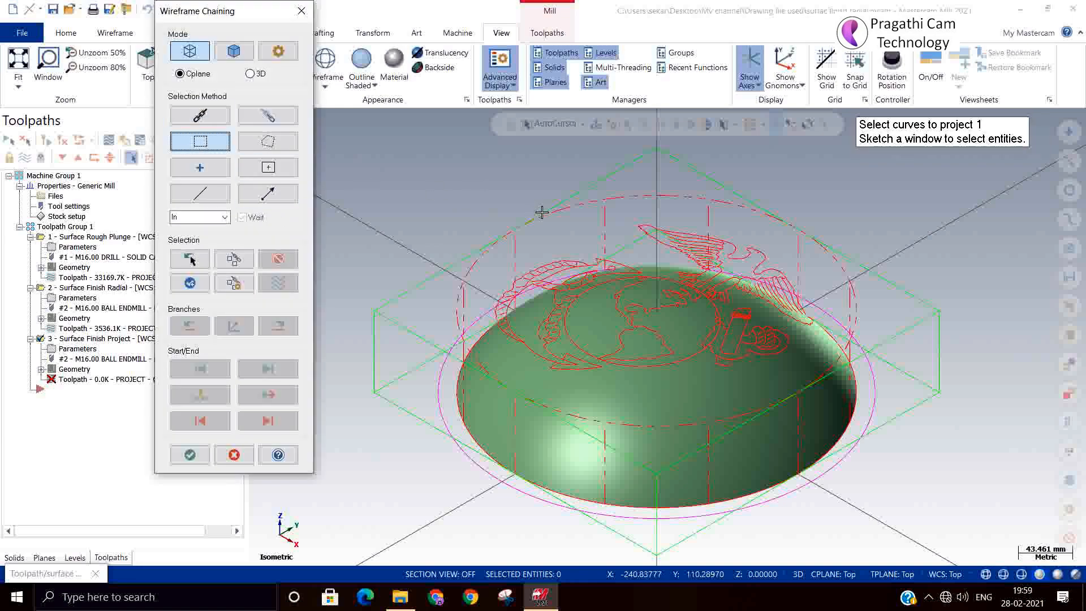
right_click(500, 182)
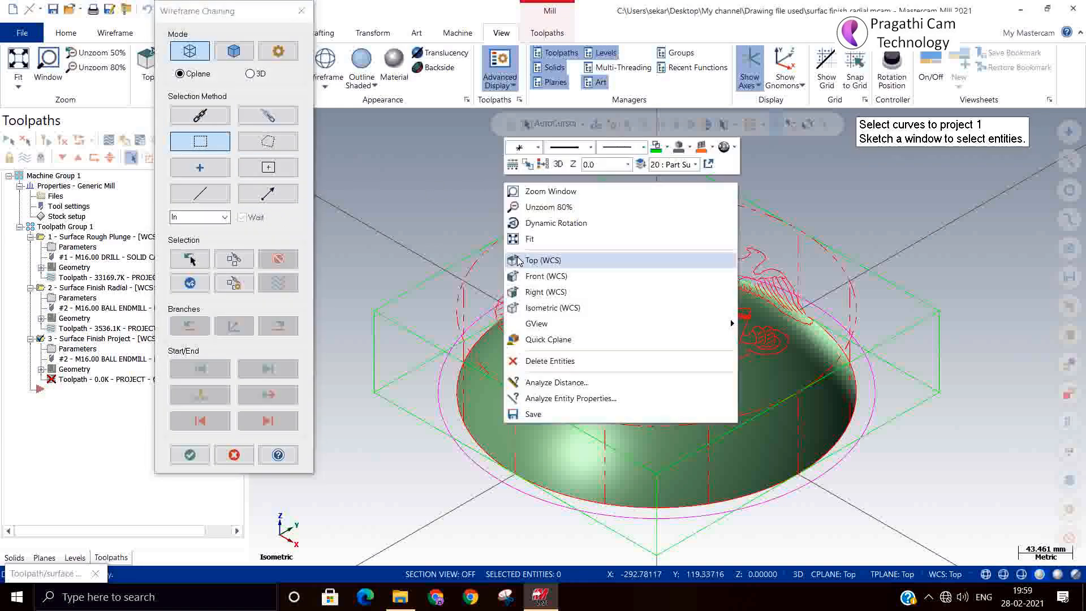
left_click(516, 256)
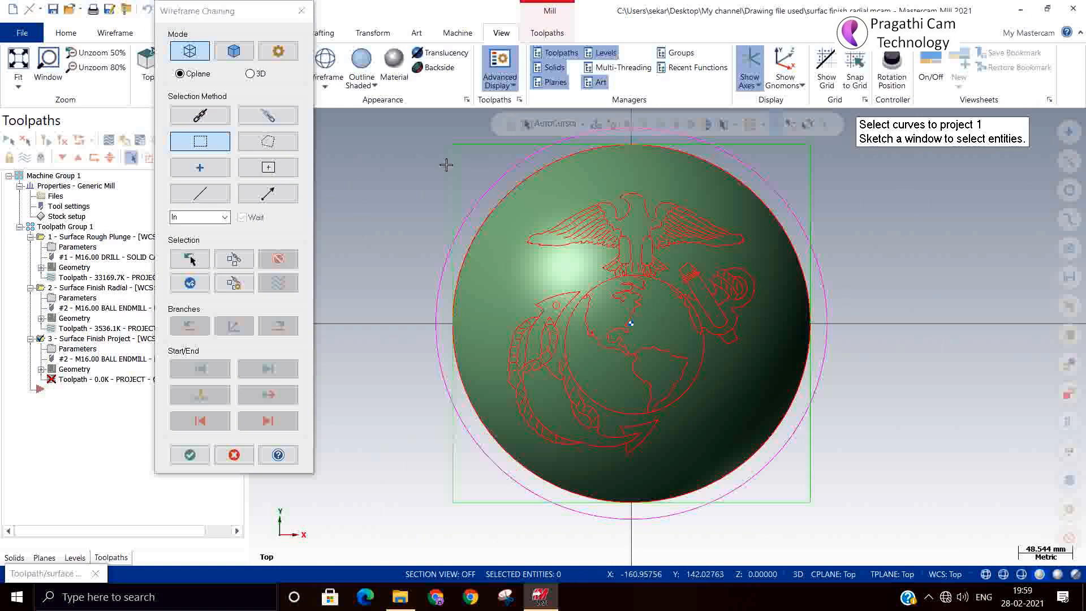
mouse_move(432, 176)
left_mouse_down()
mouse_move(795, 412)
mouse_move(800, 478)
left_mouse_up()
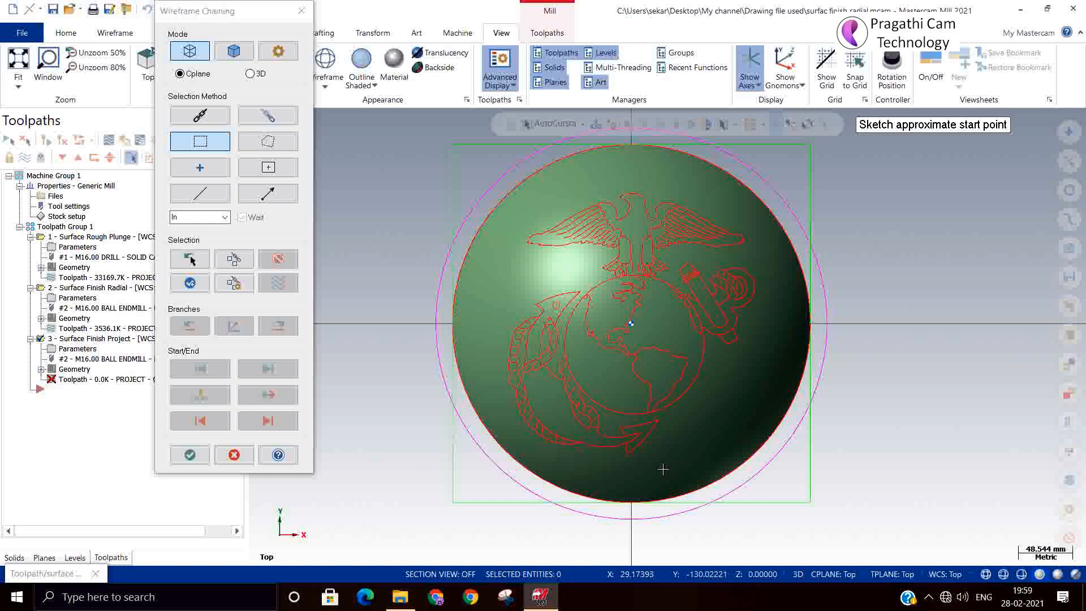
left_click(561, 447)
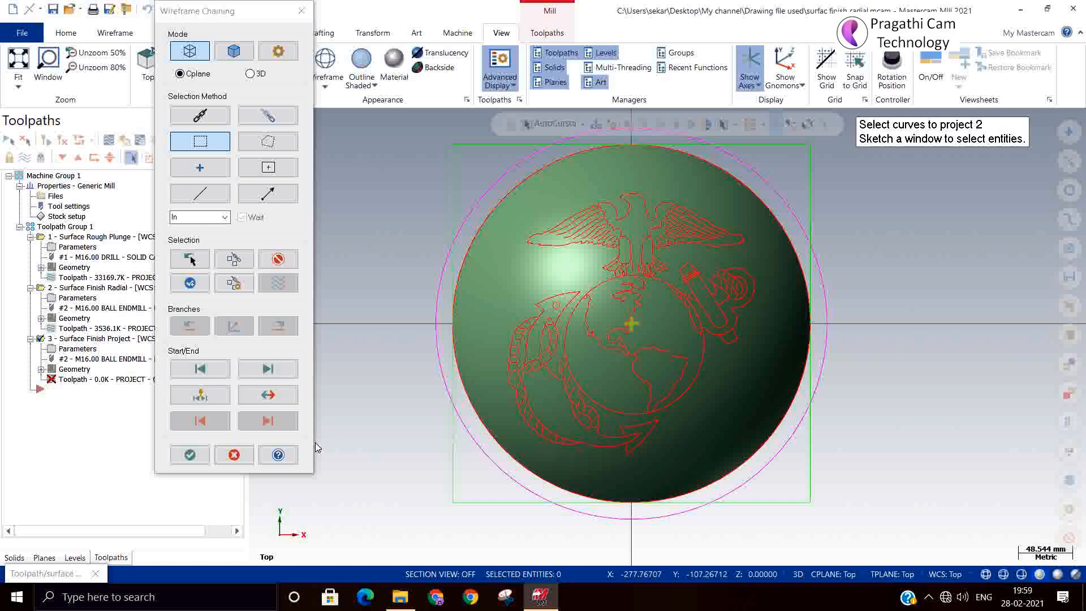
left_click(191, 456)
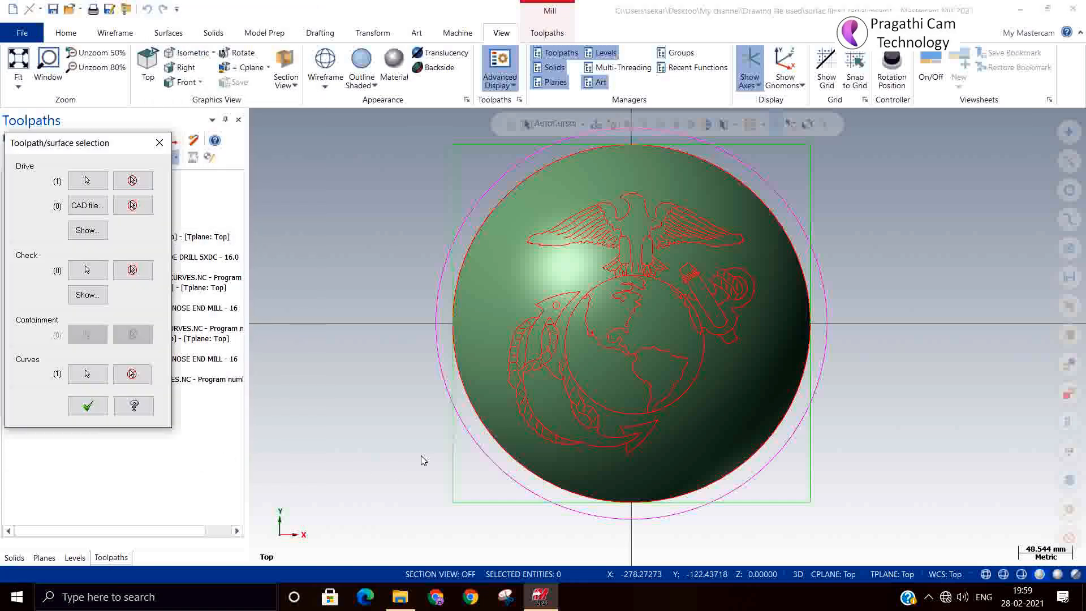
left_click(88, 405)
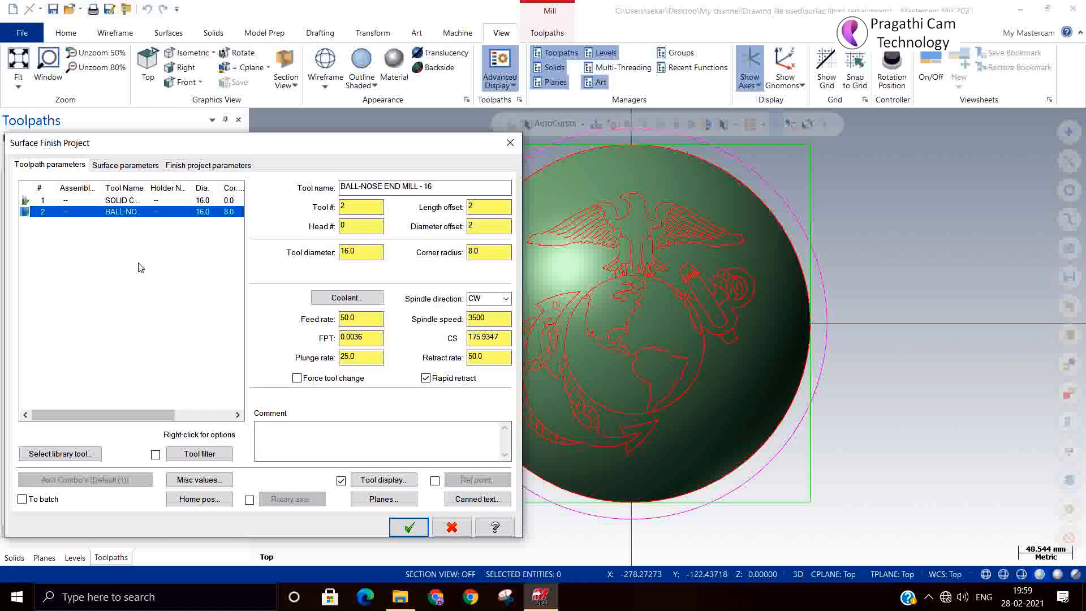
Create a new engrave mill with default sizes, tool 3 '6 Engraving Bit', for the project toolpath.
left_click(60, 453)
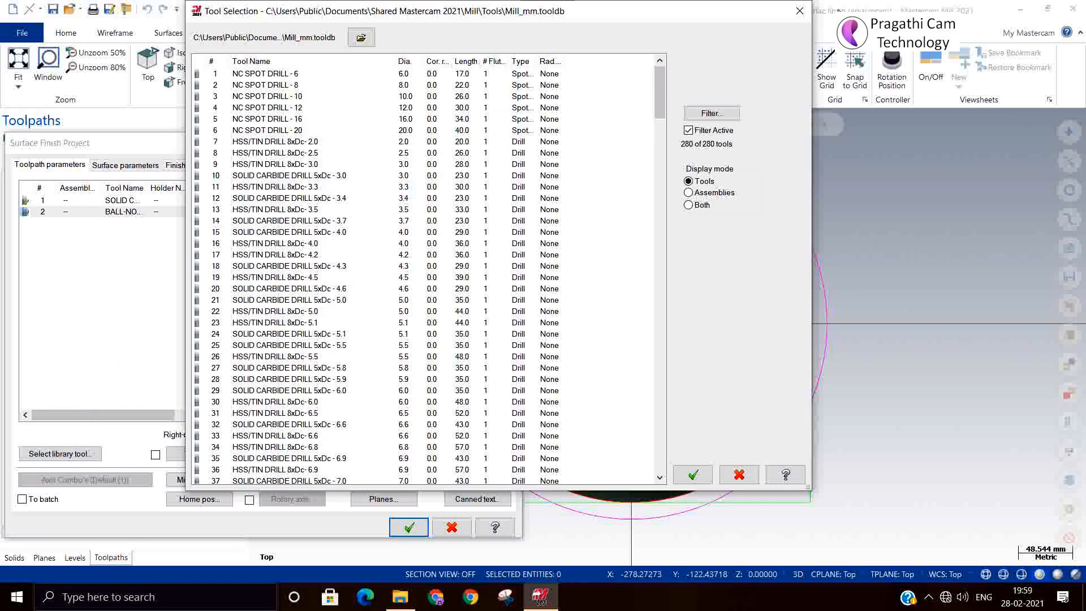
left_click(799, 11)
right_click(103, 279)
left_click(125, 286)
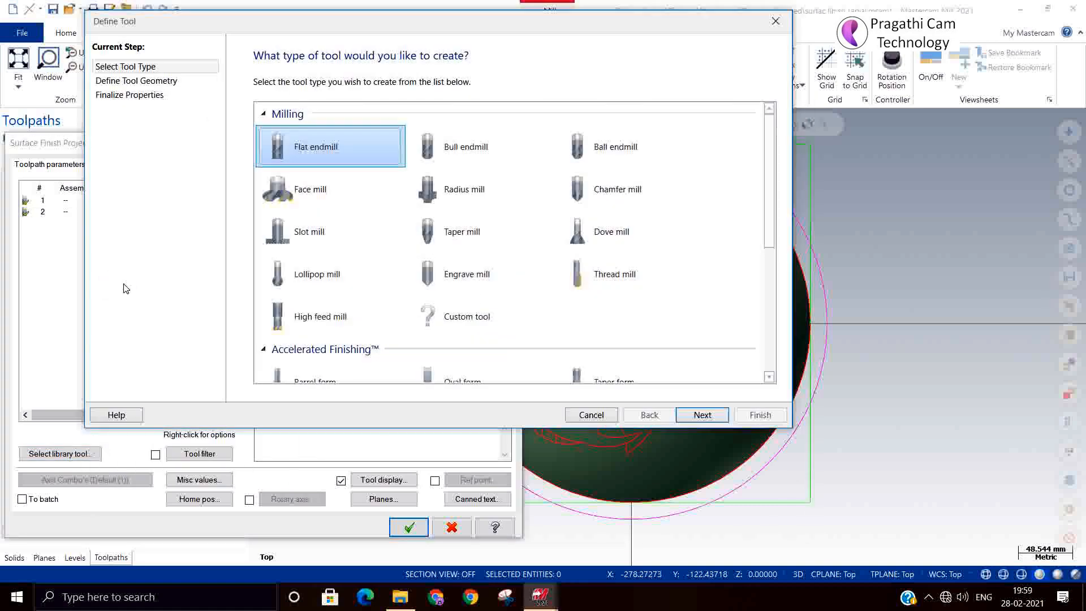
left_click(440, 283)
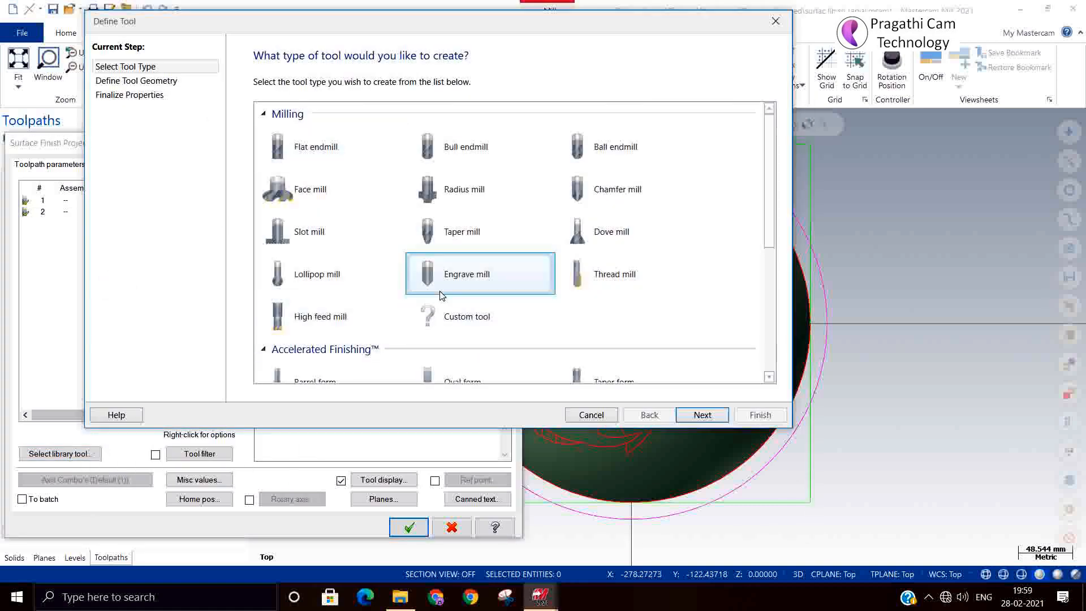
left_click(701, 416)
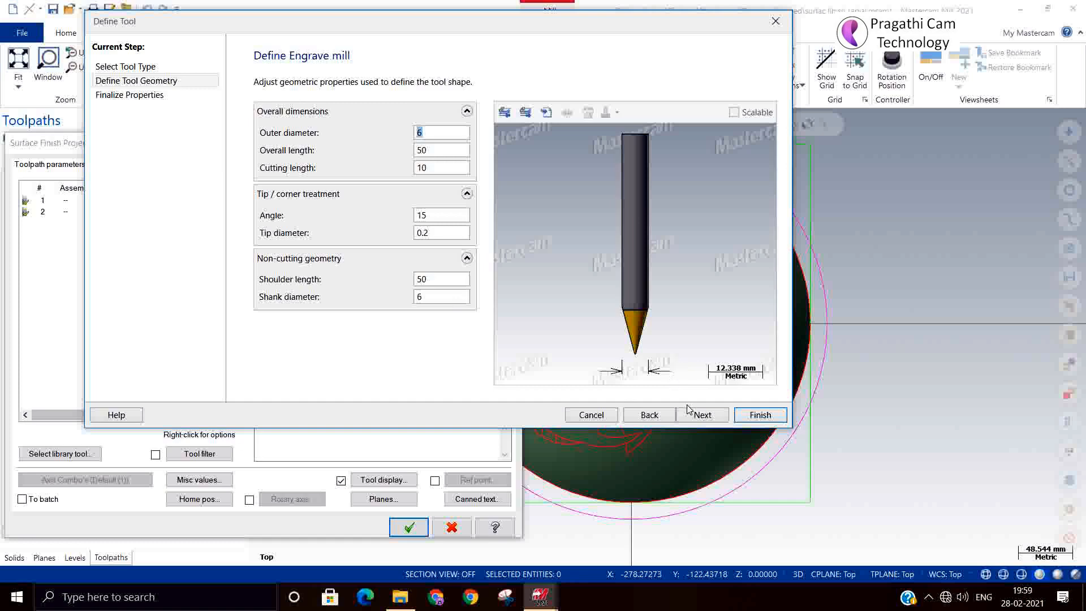
left_click(759, 415)
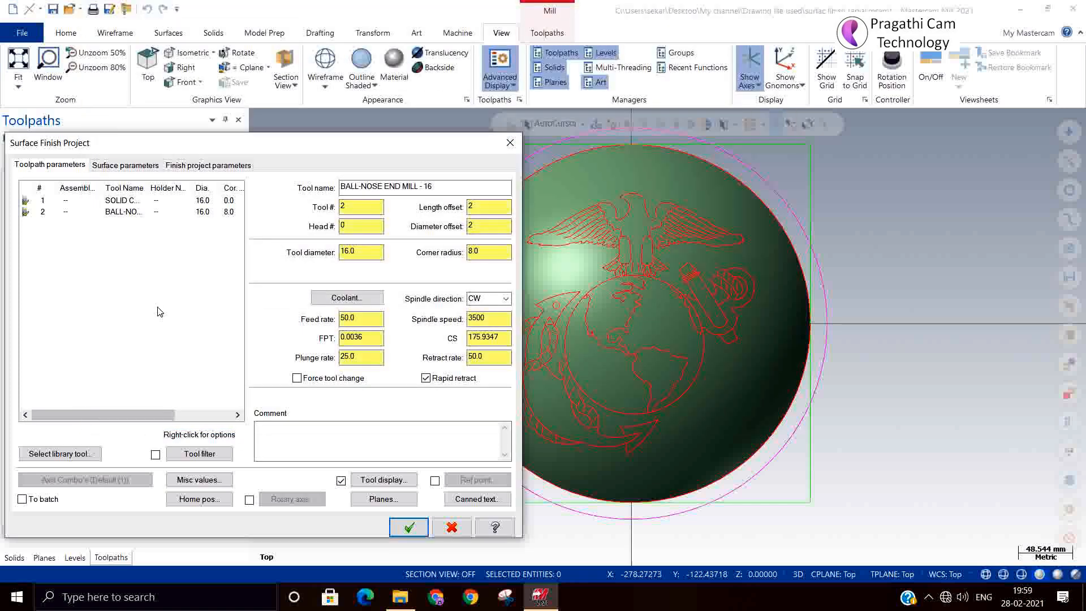
Set drive stock to leave to -0.2, confirm Curves projection type, and accept the project toolpath.
left_click(129, 165)
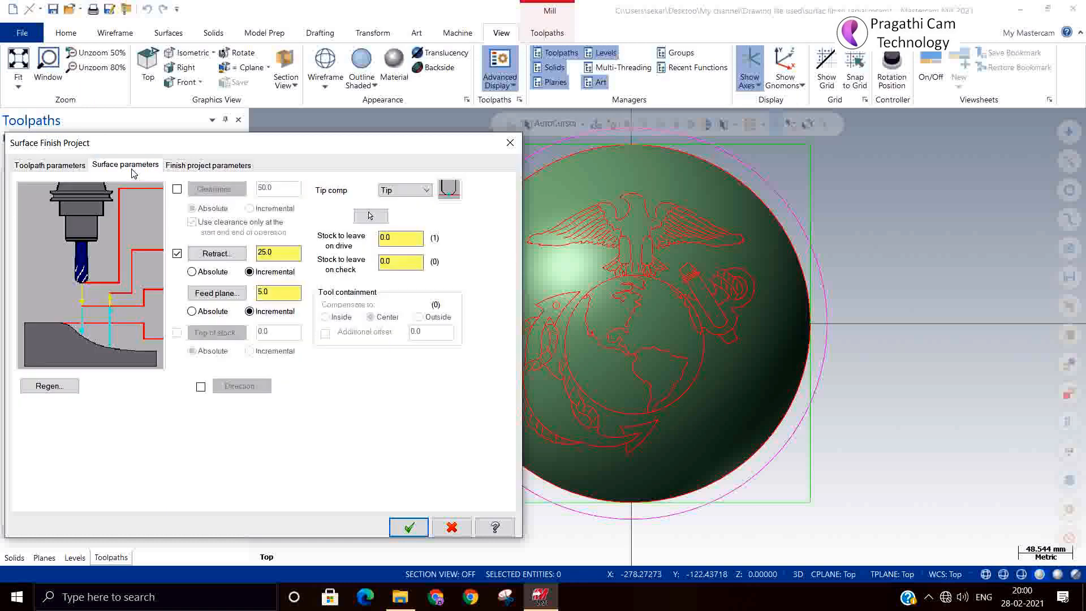
left_click_drag(401, 242, 216, 218)
left_click(208, 165)
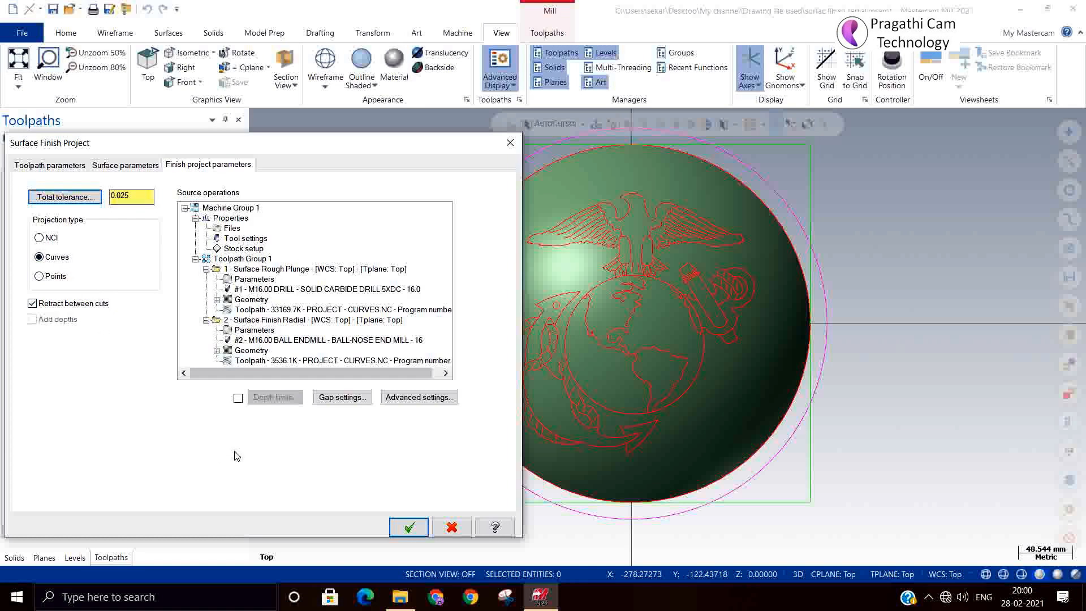
left_click(409, 527)
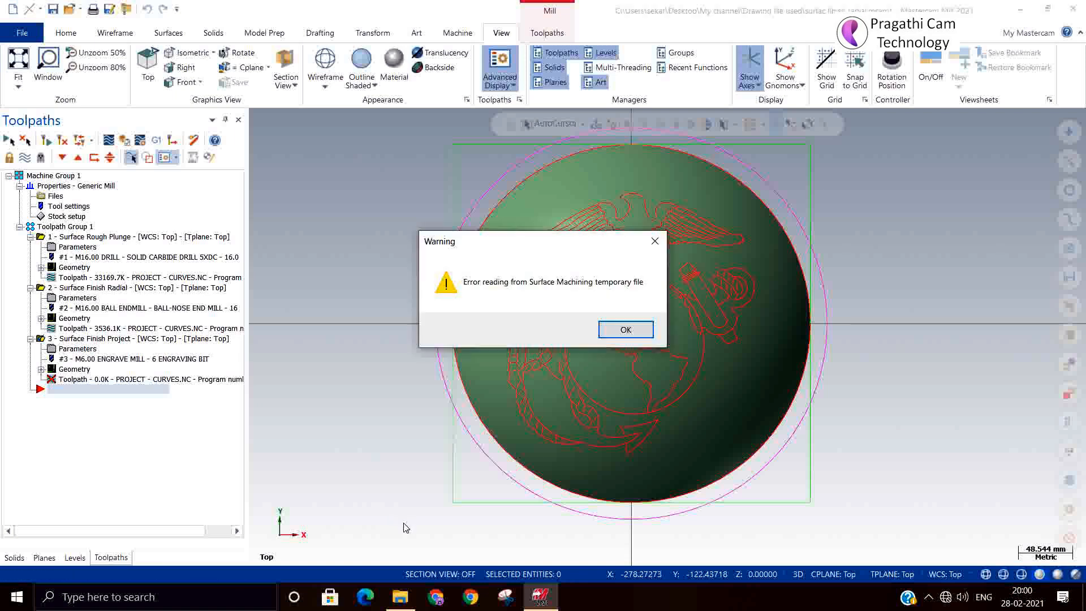
Dismiss the temporary-file warning and keep the new Surface Finish Project operation.
left_click(615, 336)
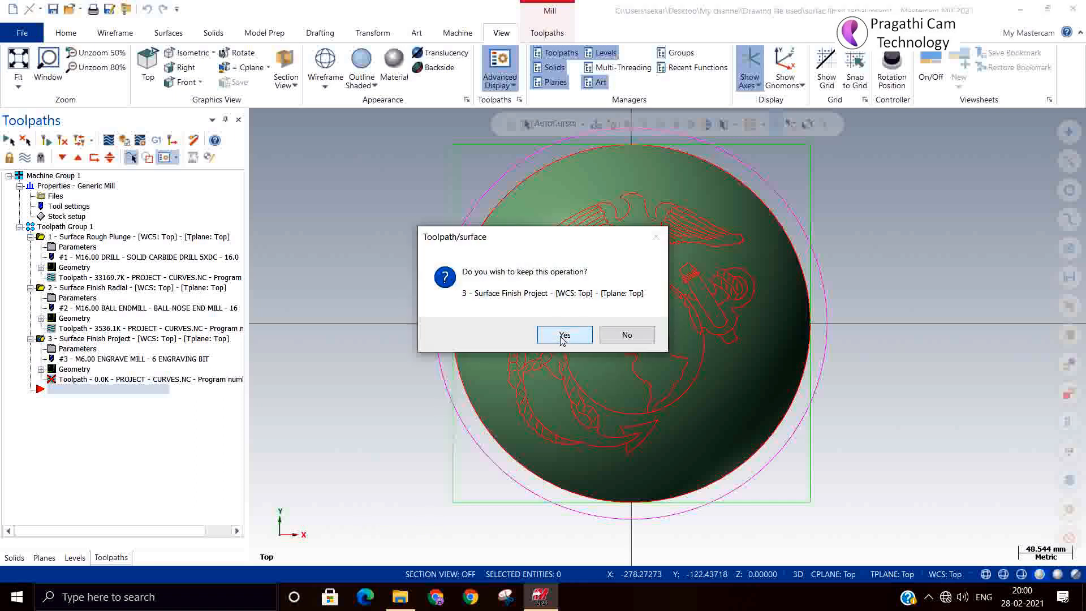
left_click(563, 336)
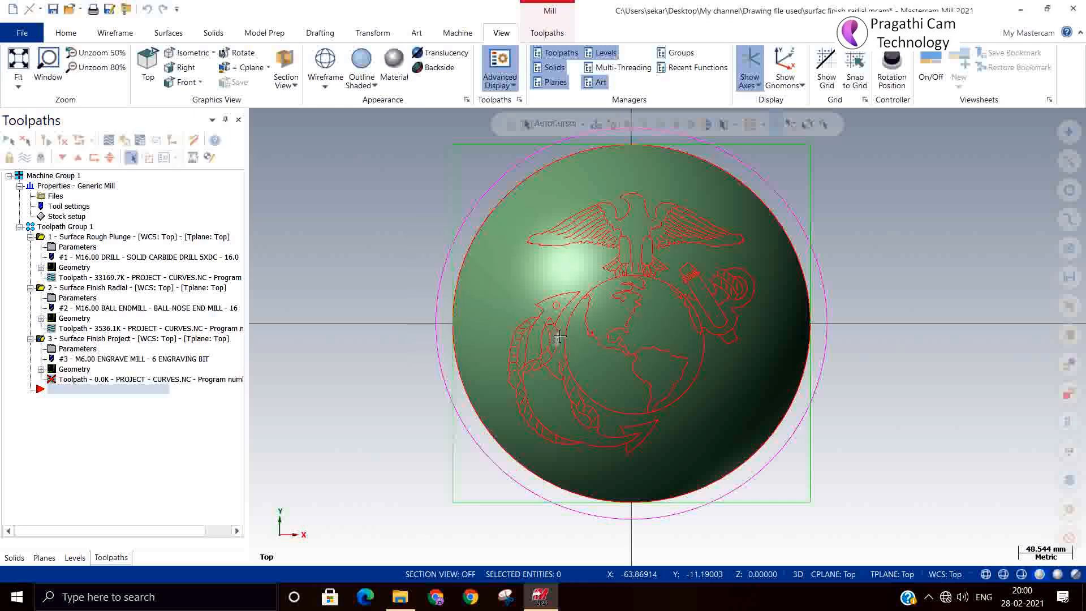
middle_click_drag(529, 460, 486, 385)
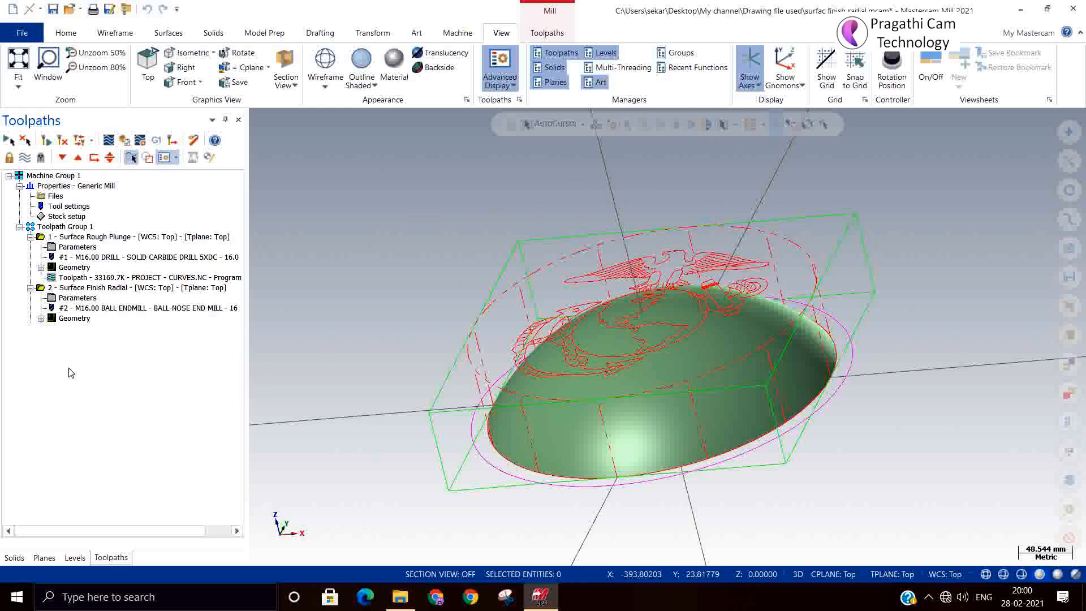
Remove operation 3's existing projection curve and begin selecting new curves.
left_click(74, 369)
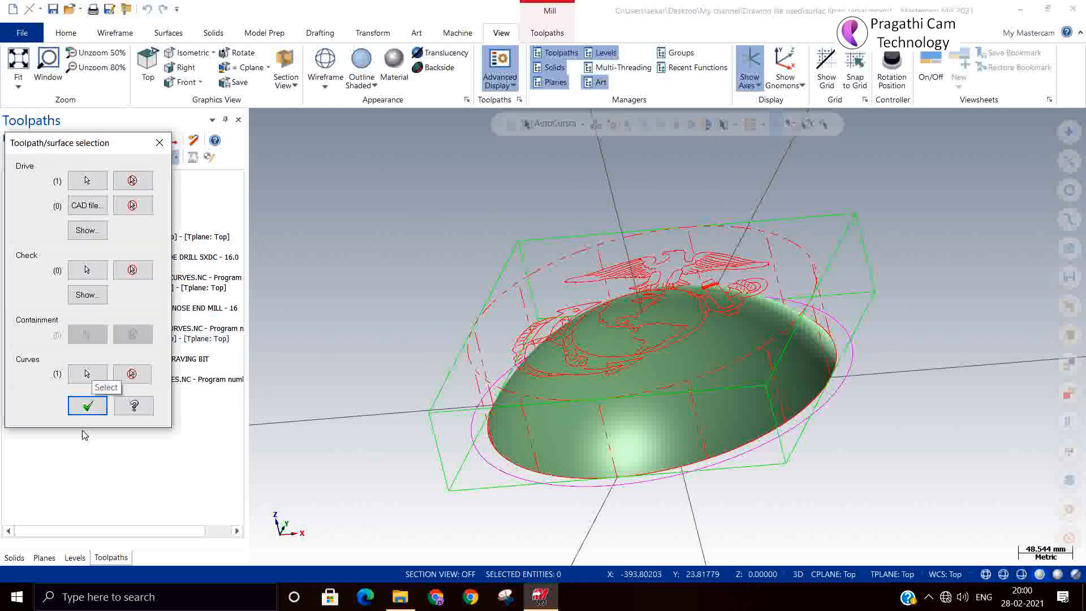
left_click(88, 377)
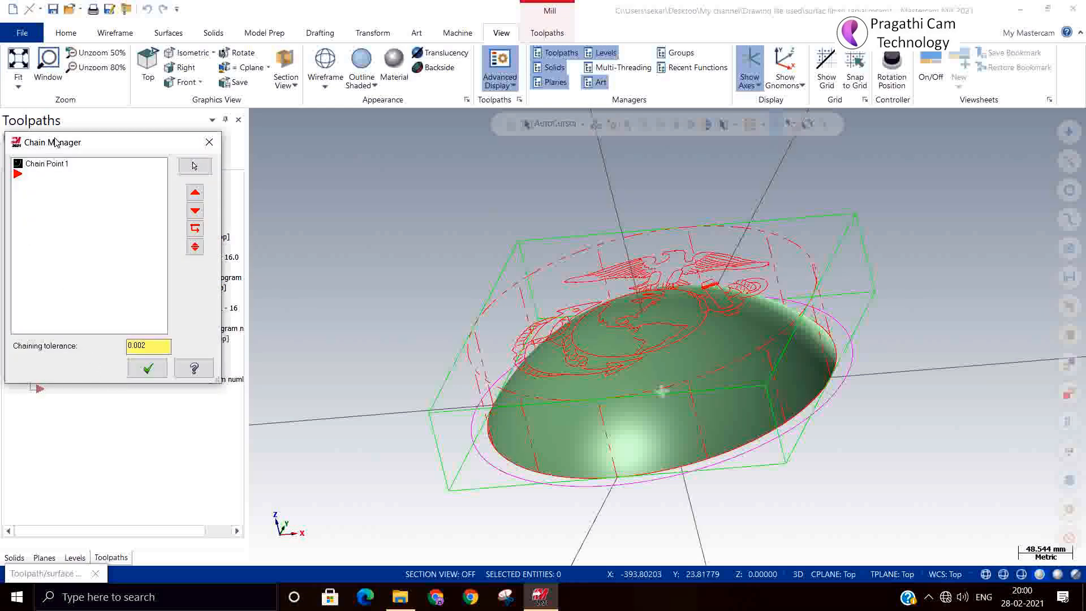
left_click(54, 168)
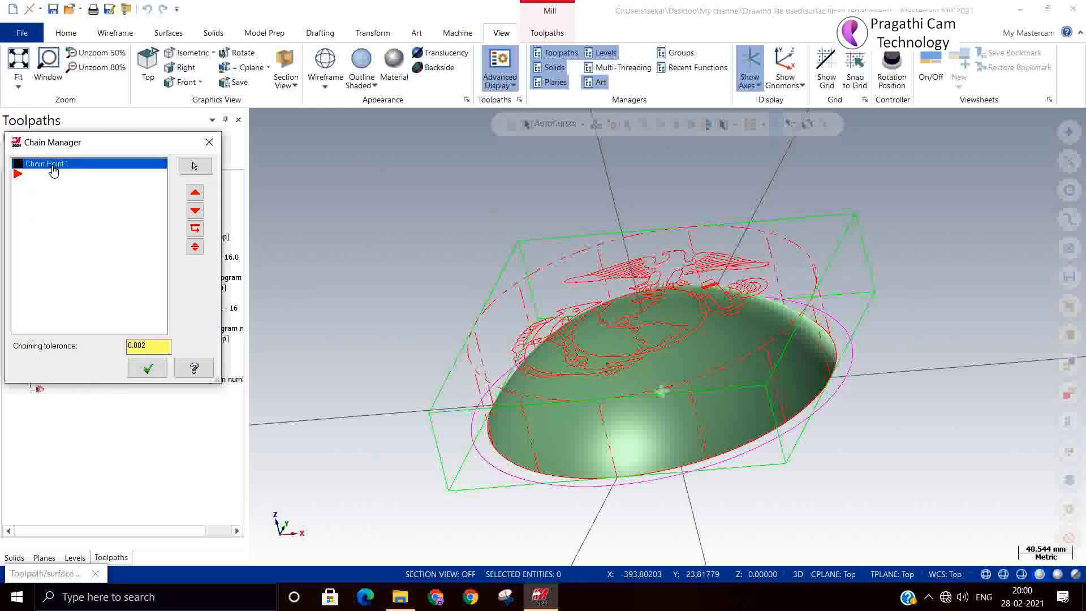
left_click(148, 368)
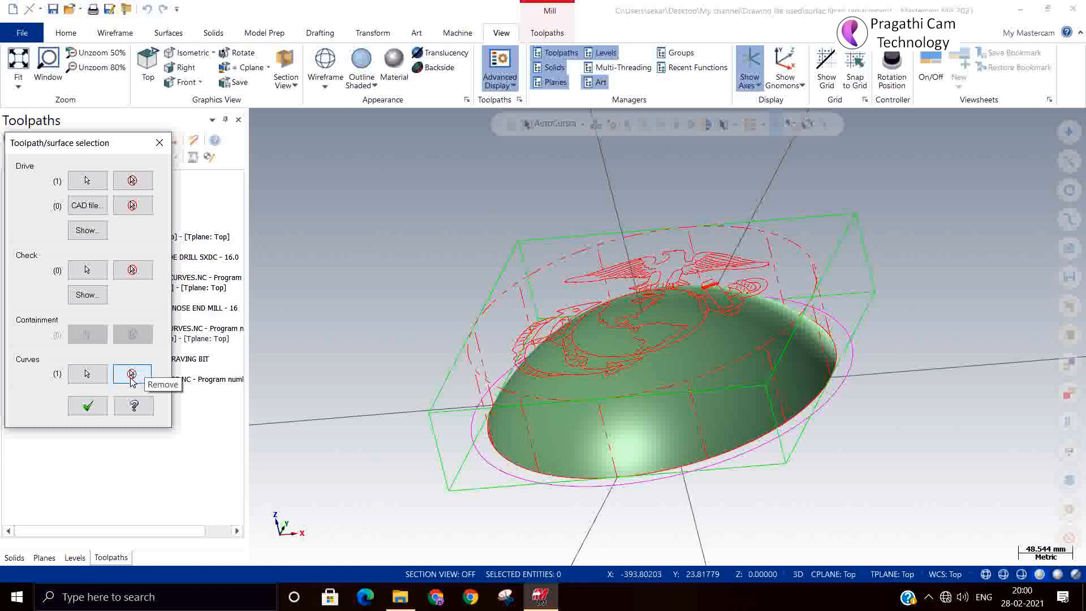
left_click(131, 377)
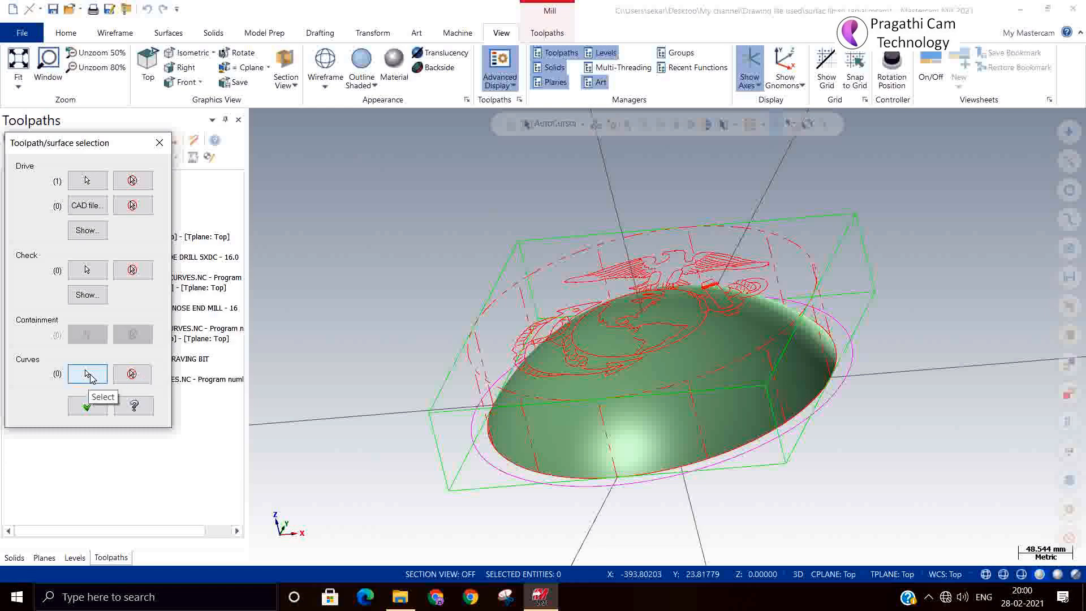
left_click(88, 374)
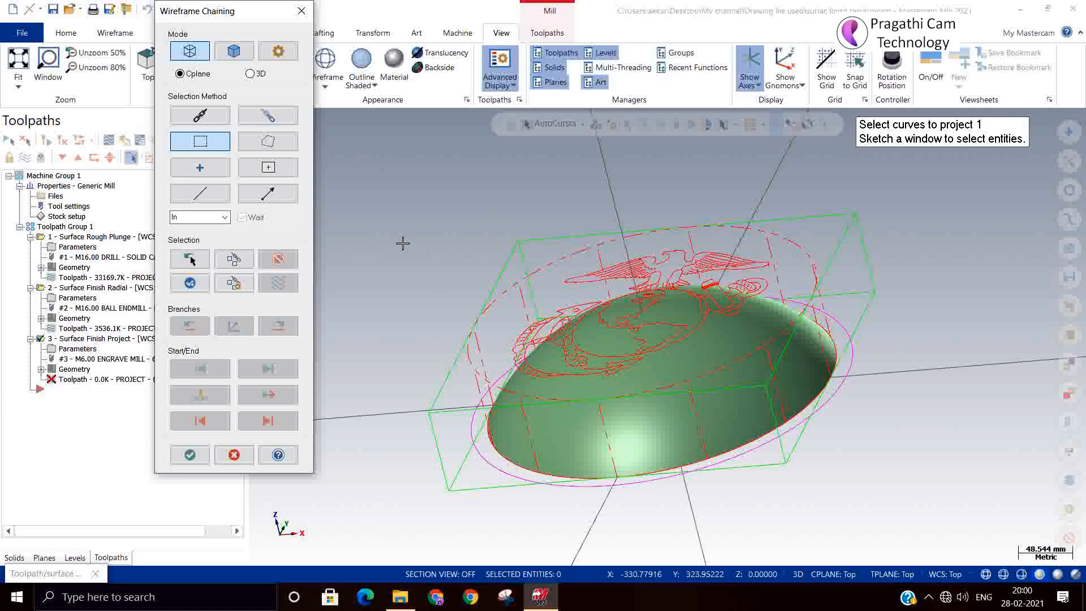
In Top view, chain the globe's outer circle and the continent outlines.
right_click(455, 194)
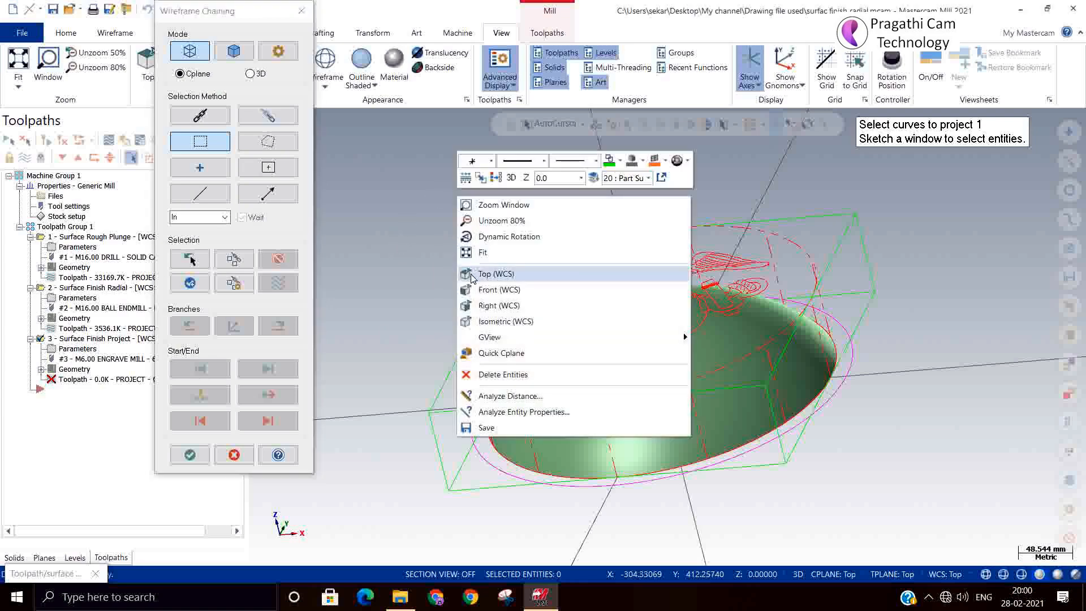
left_click(496, 274)
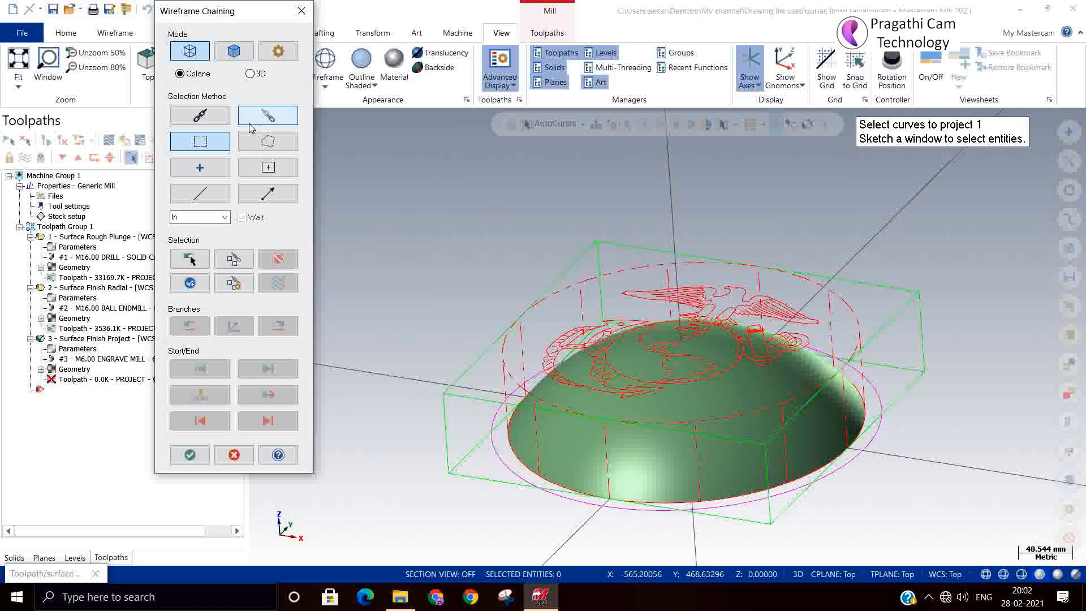
left_click(212, 116)
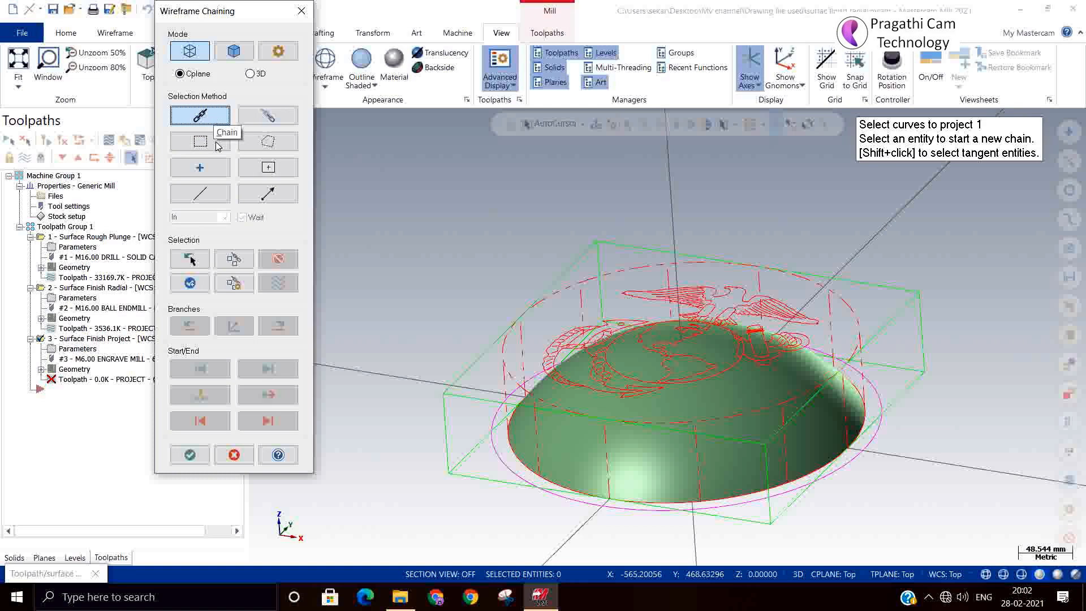
scroll(589, 397, "up", 3)
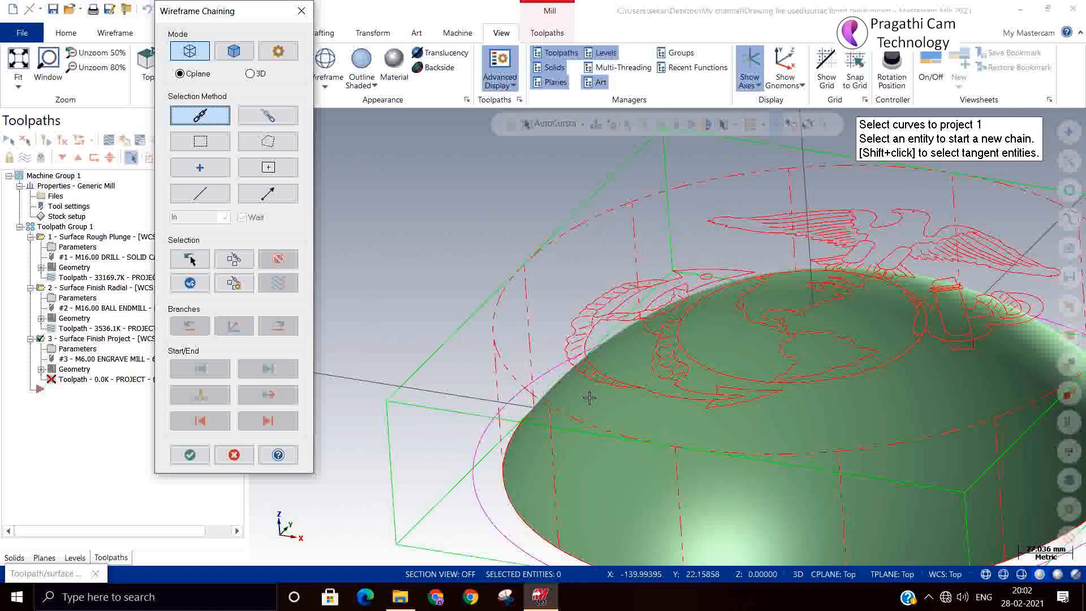
middle_click_drag(590, 398, 608, 447)
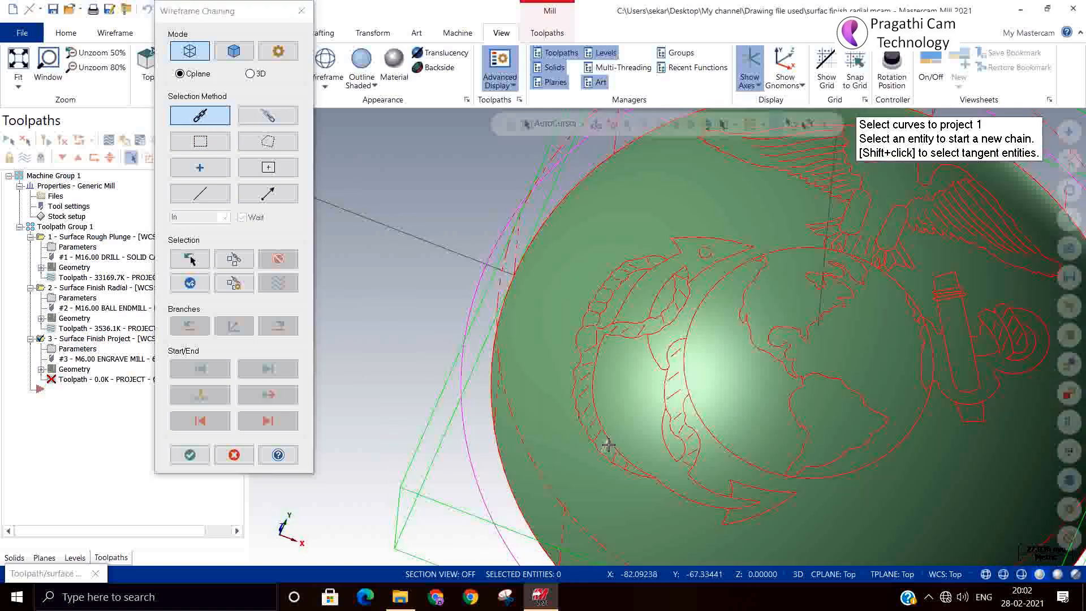
left_click(691, 413)
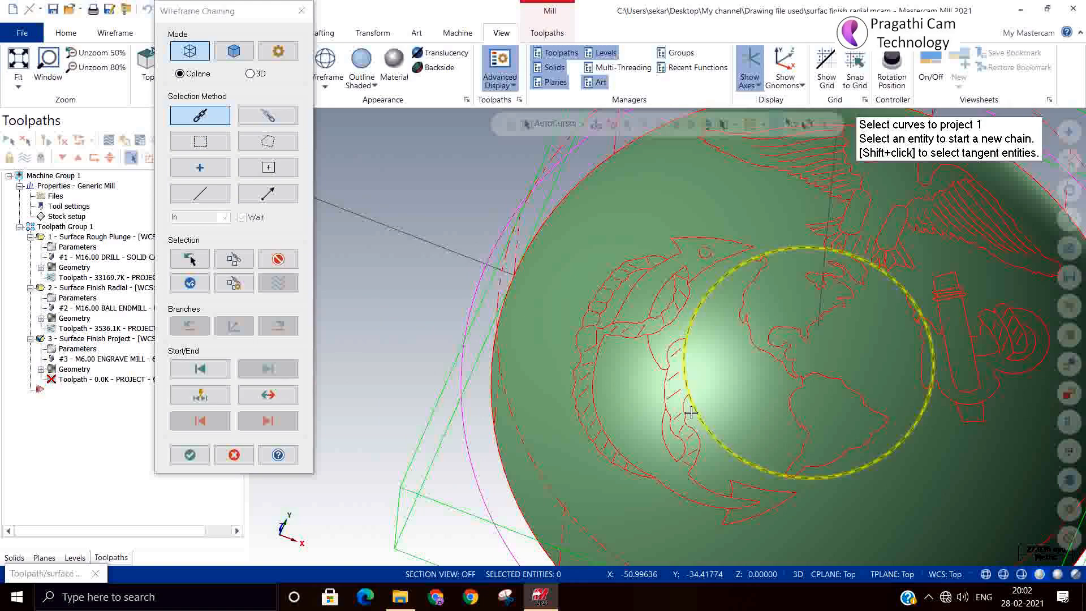
left_click(748, 289)
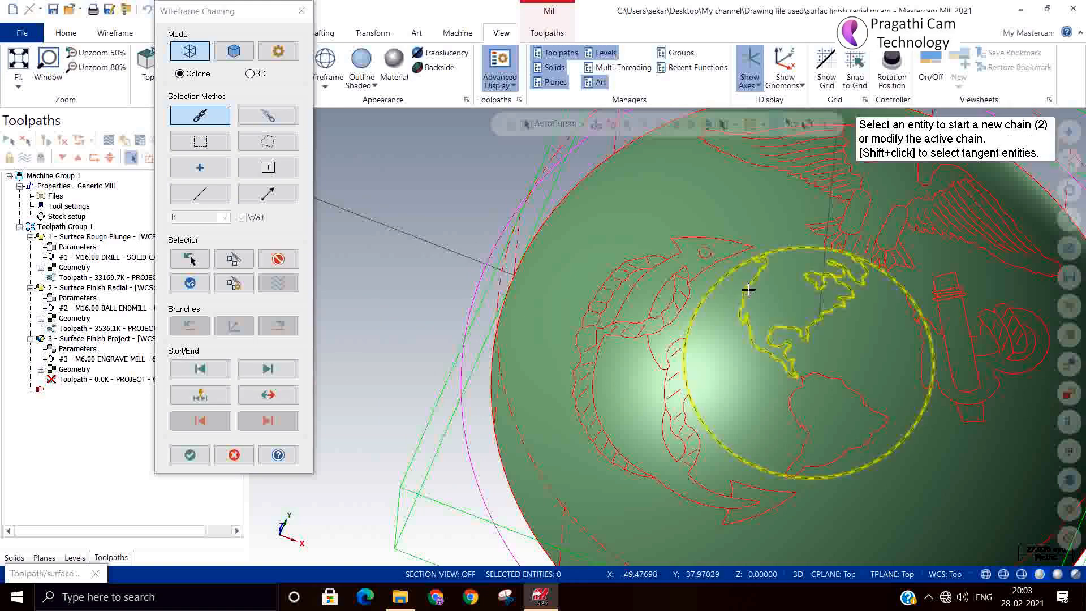
left_click(793, 410)
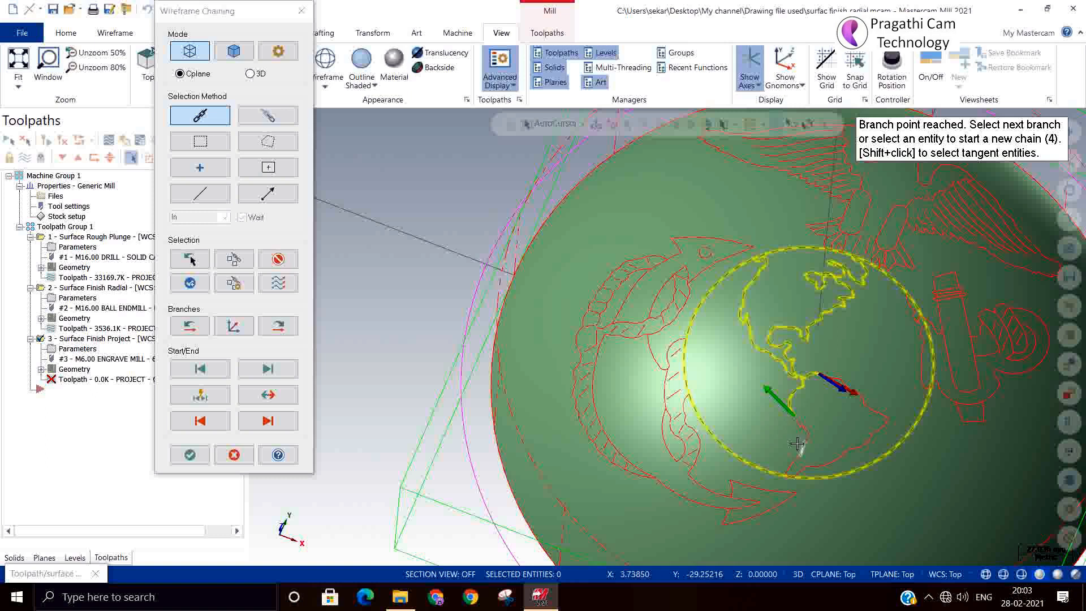
left_click(792, 427)
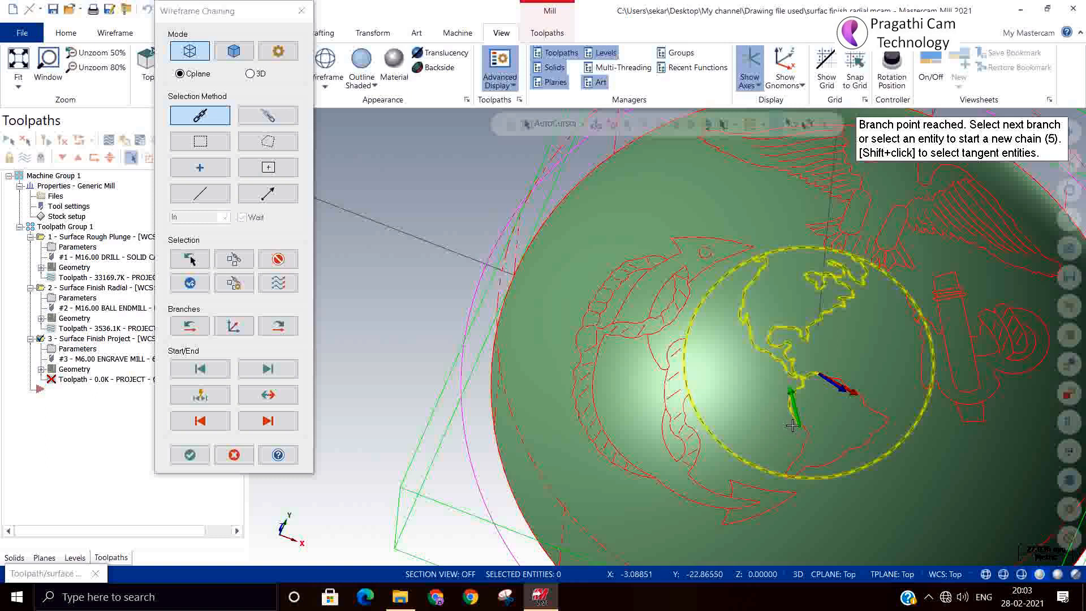
Unselect the wrong chains, rechain the South America coastline, and accept five curves.
left_click(281, 260)
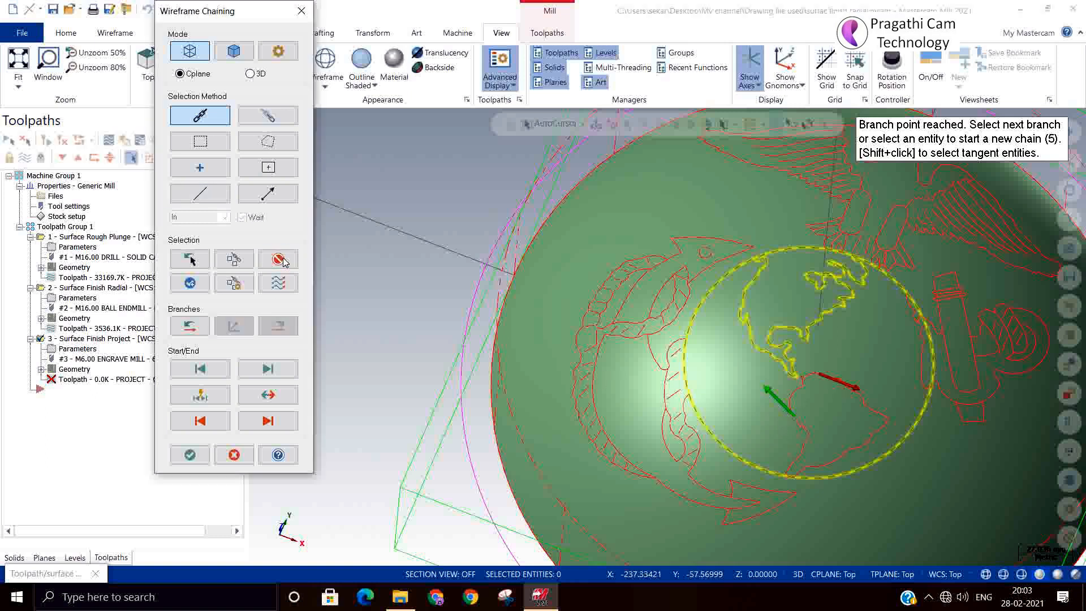
left_click(280, 264)
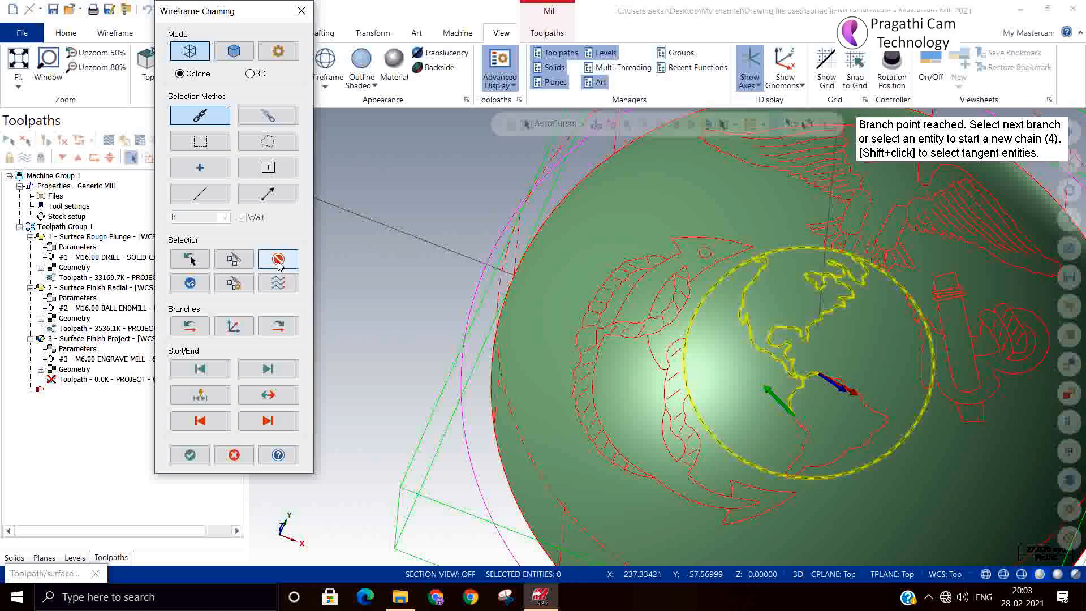
left_click(279, 264)
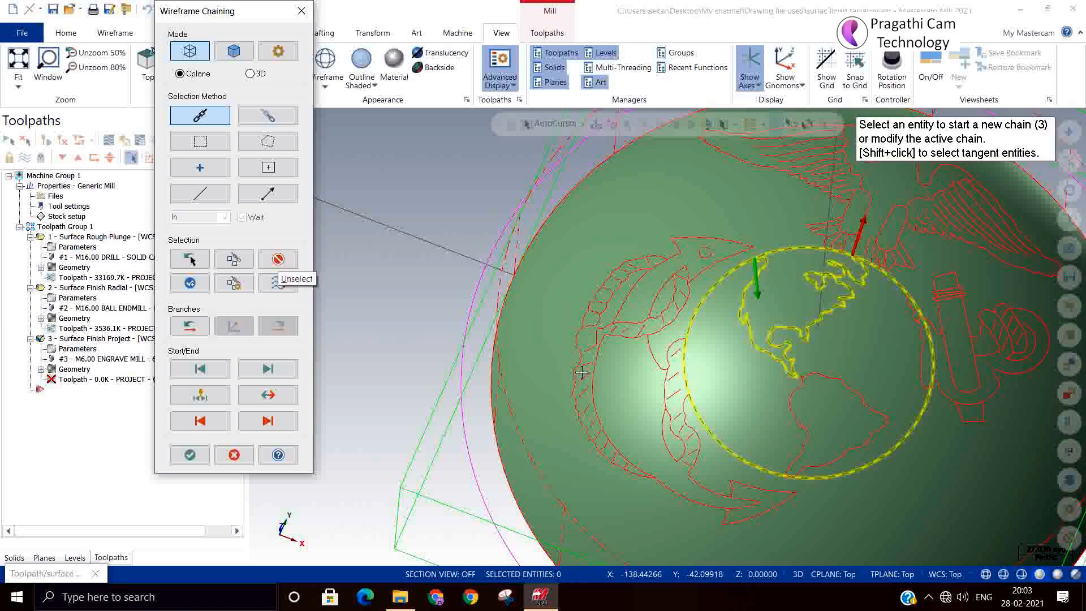
mouse_move(679, 371)
middle_mouse_down()
mouse_move(705, 354)
mouse_move(721, 376)
mouse_move(669, 372)
mouse_move(693, 384)
mouse_move(693, 370)
middle_mouse_up()
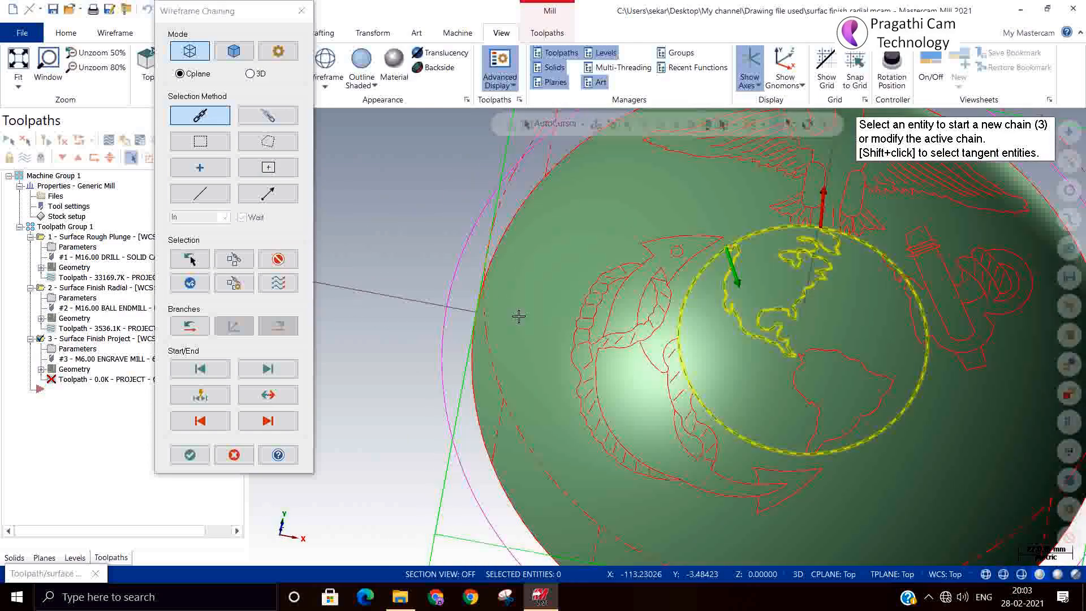
left_click(813, 425)
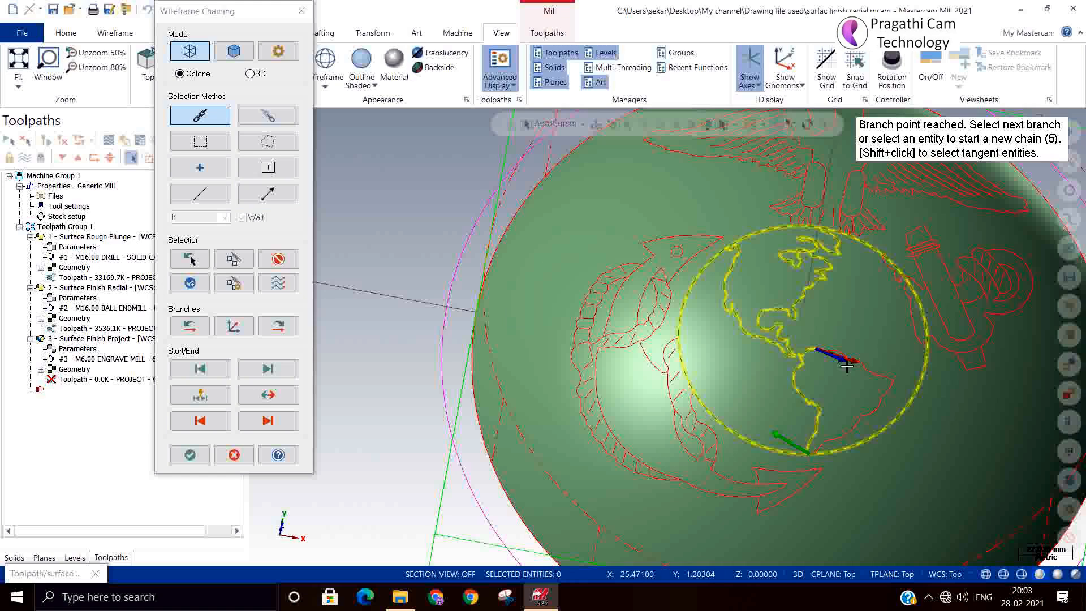
left_click(812, 349)
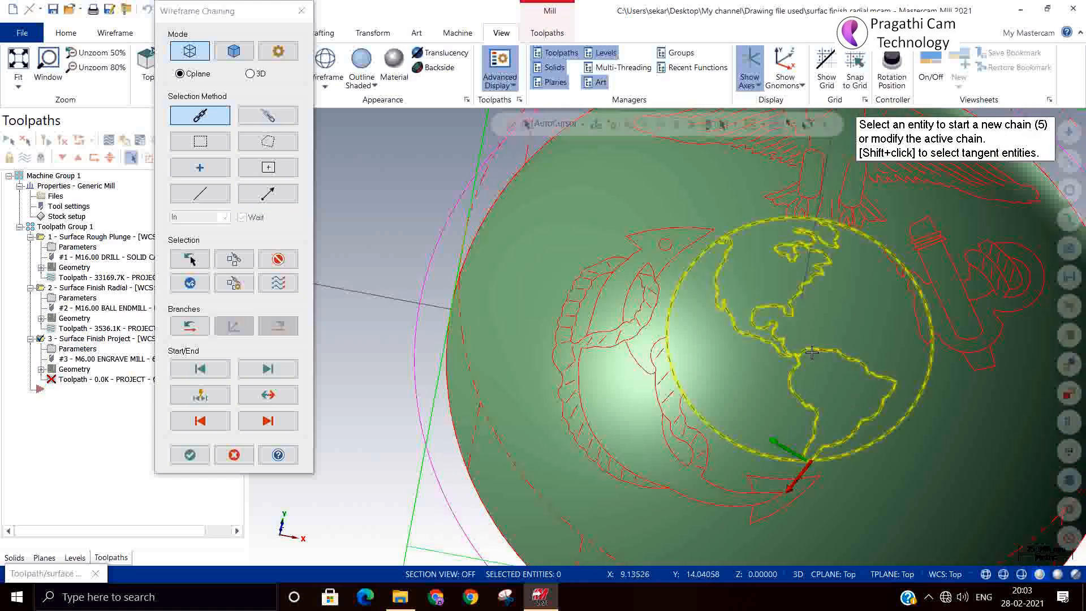
scroll(809, 390, "up", 5)
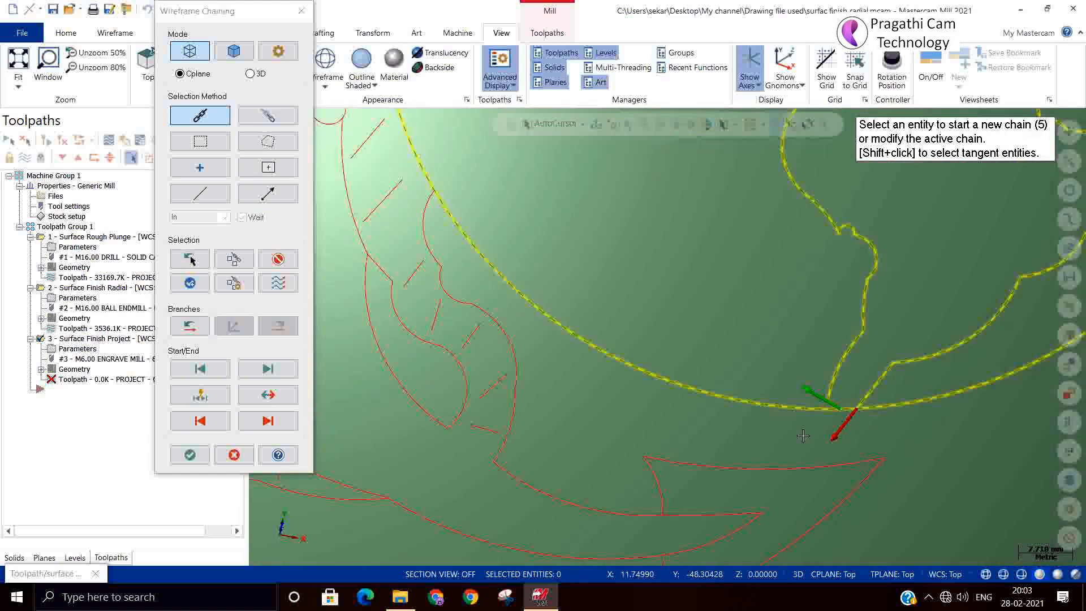
scroll(803, 435, "up", 2)
left_click(873, 403)
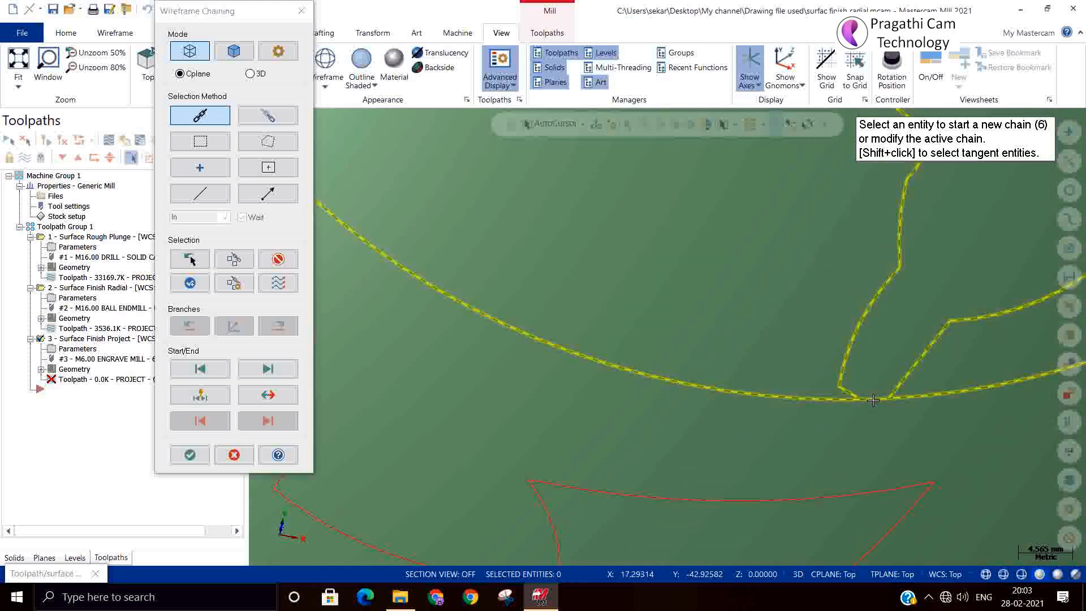
scroll(780, 448, "down", 4)
scroll(738, 447, "down", 4)
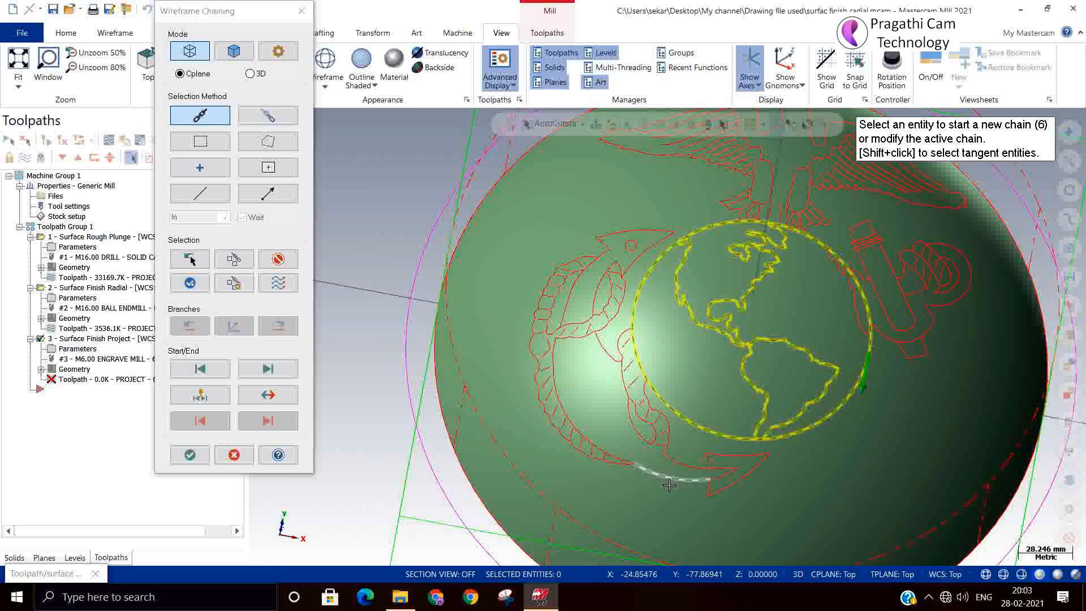
scroll(615, 496, "down", 1)
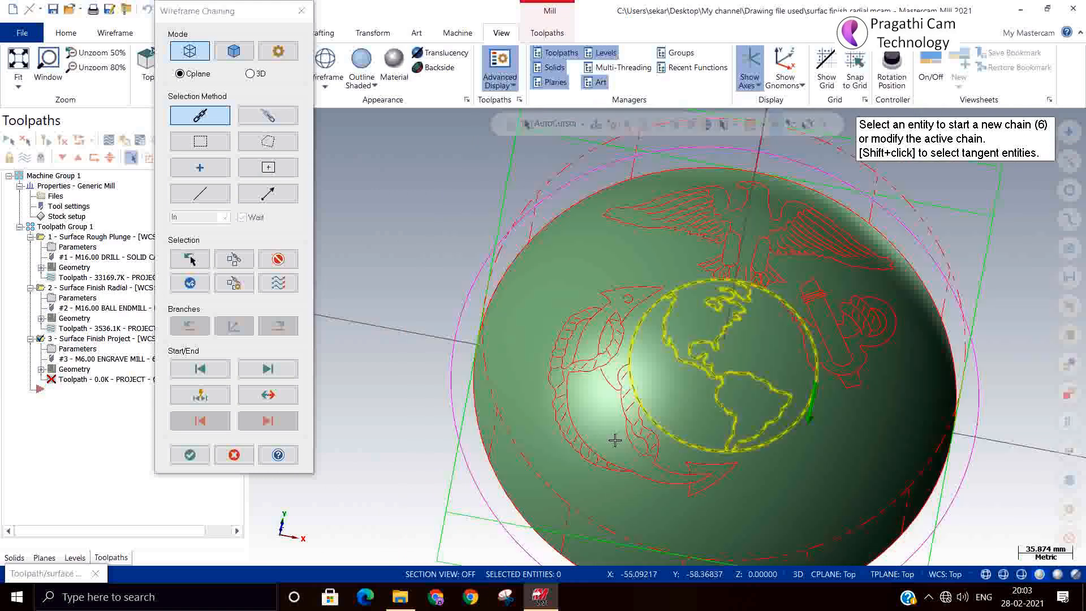
left_click(190, 452)
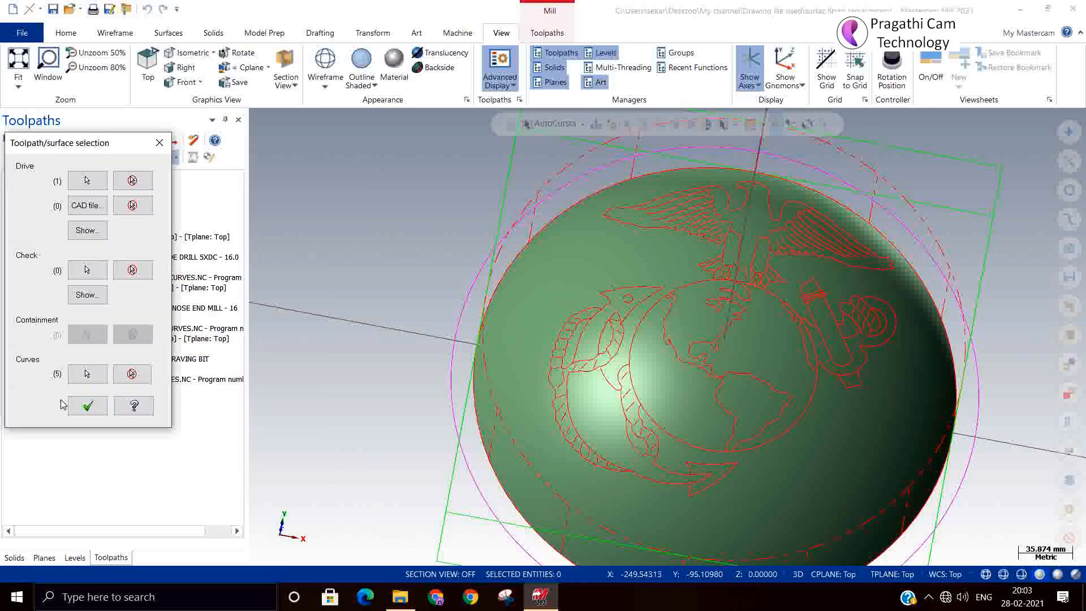
Regenerate operation 3 with the new curves and verify all three toolpaths in Simulator.
left_click(86, 406)
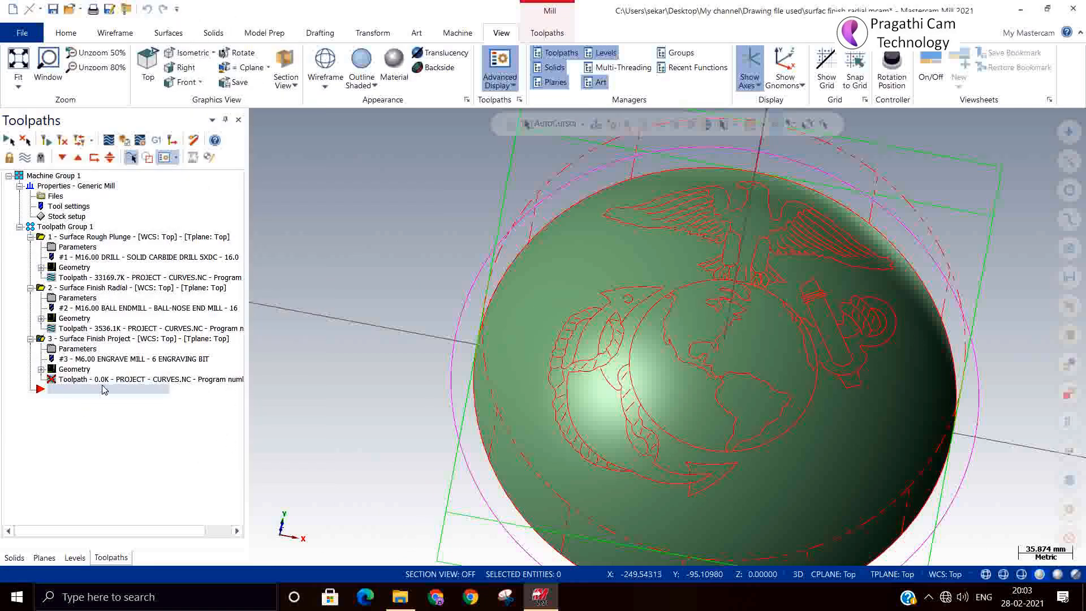
left_click(75, 338)
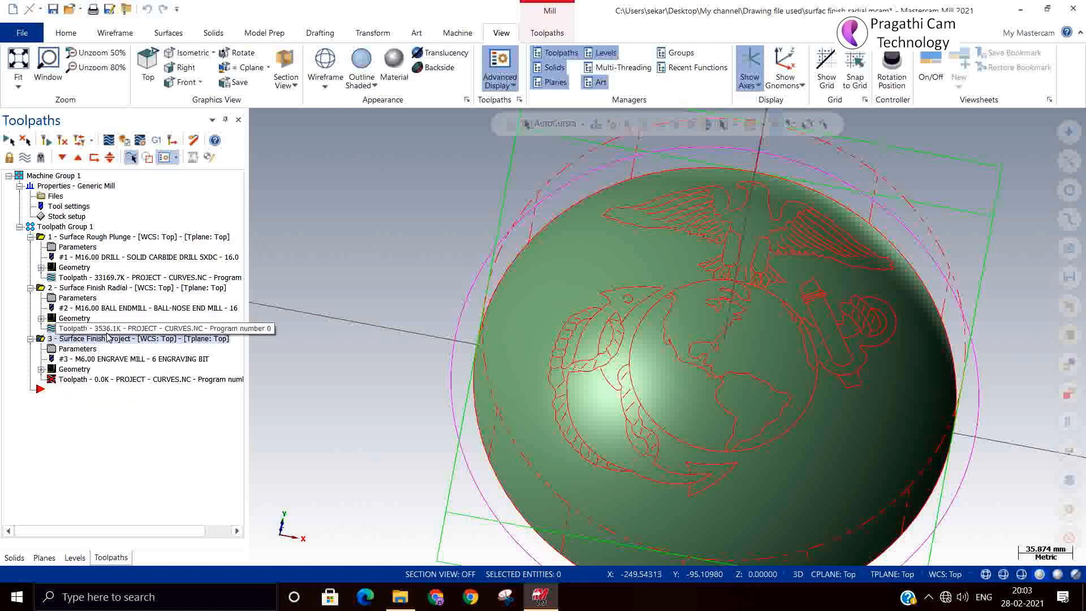
left_click(64, 141)
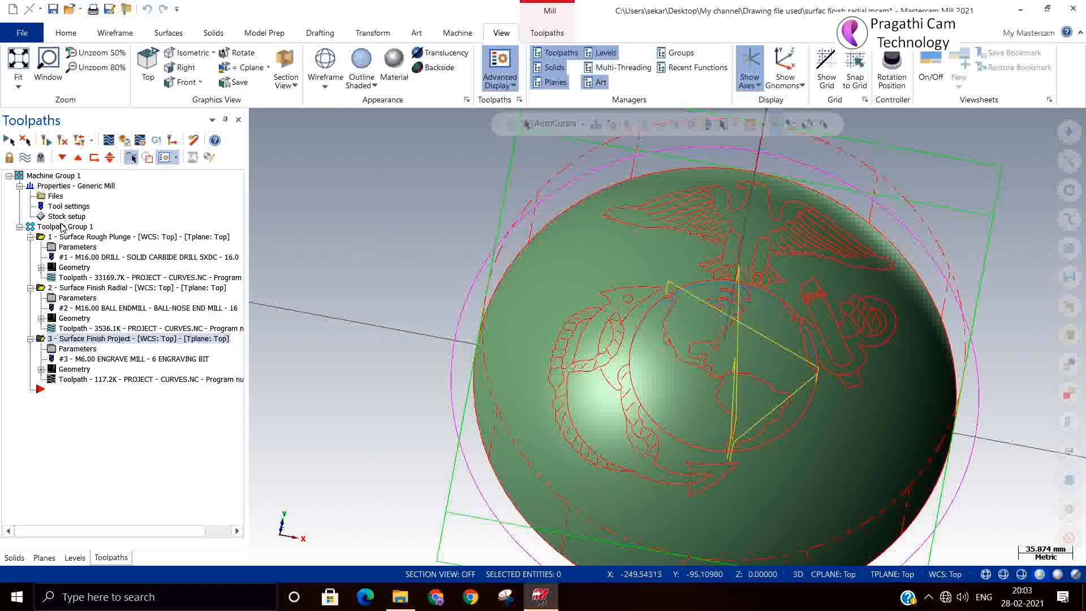
left_click(68, 226)
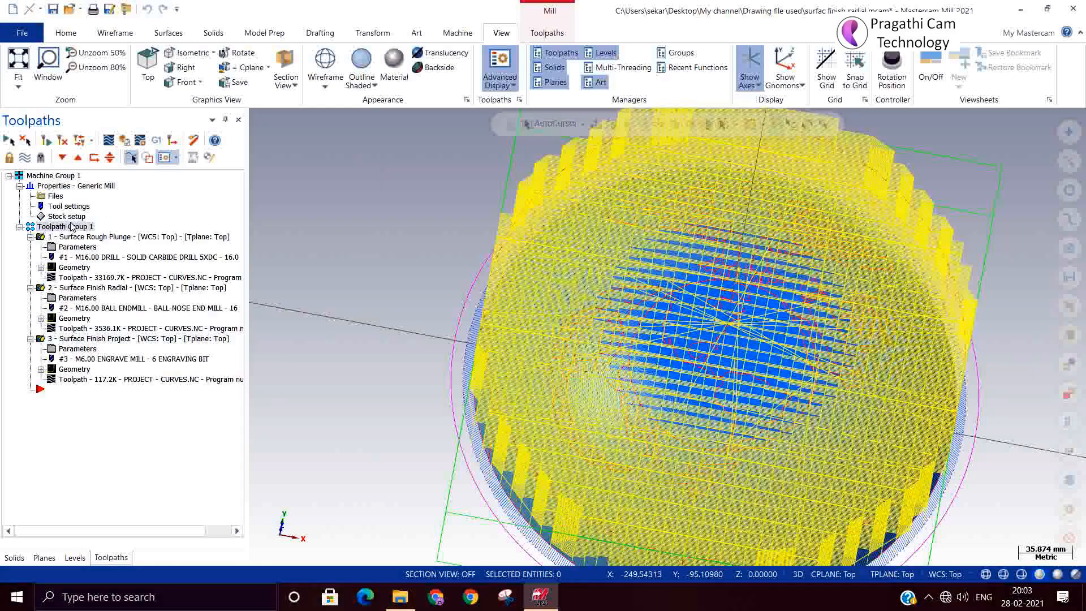
left_click(122, 141)
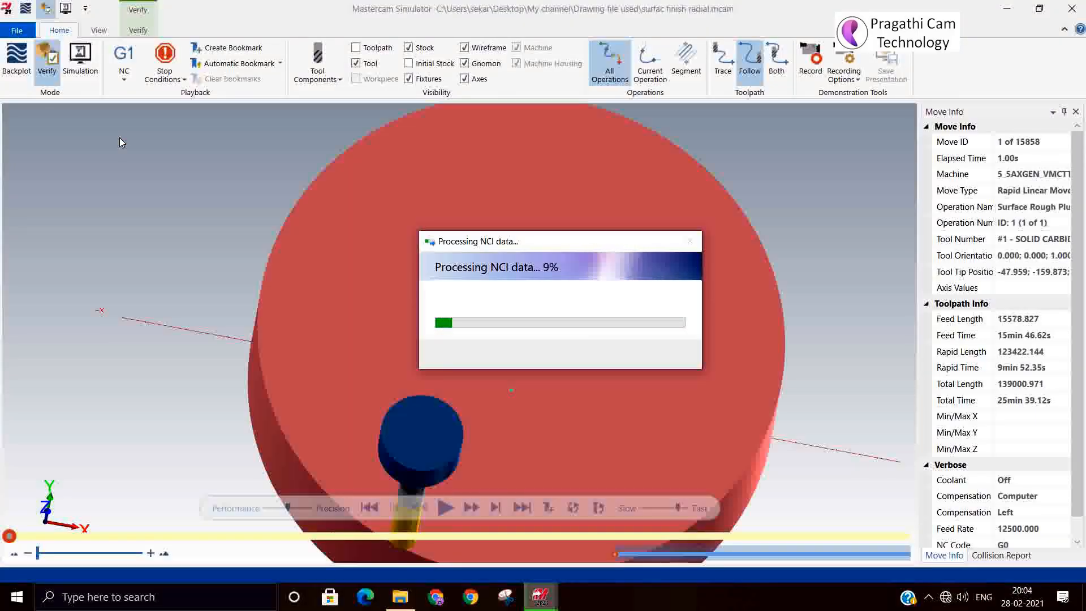
Play the simulation of all three operations (232151 moves) through to the end.
left_click(518, 509)
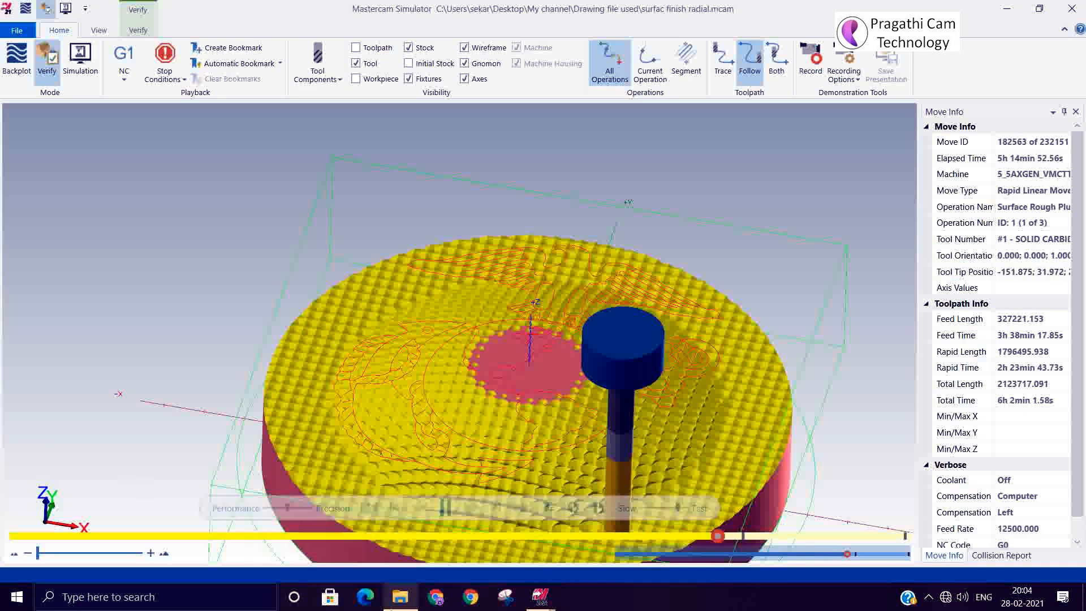
mouse_move(400, 597)
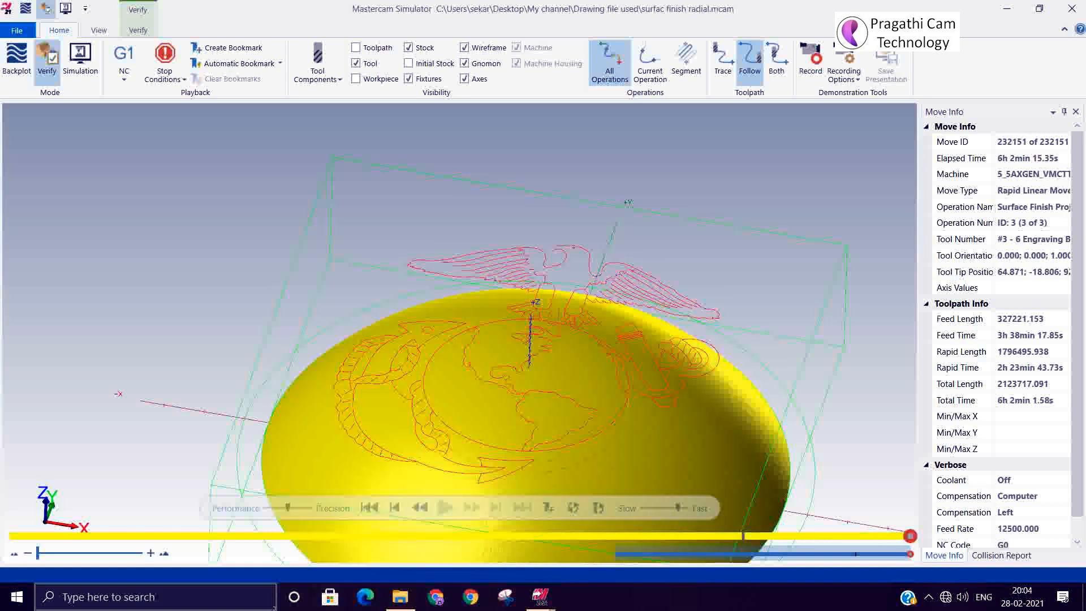
Zoom and orbit around the engraved globe grooves on the dome, then close Simulator.
scroll(507, 423, "up", 10)
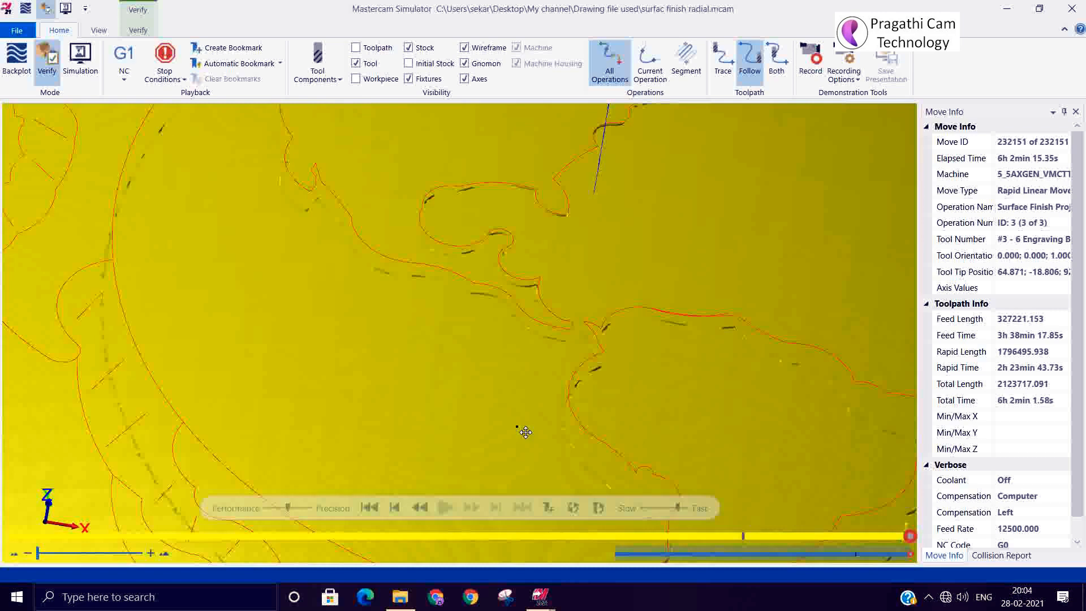
middle_click_drag(526, 432, 535, 401)
scroll(471, 271, "up", 5)
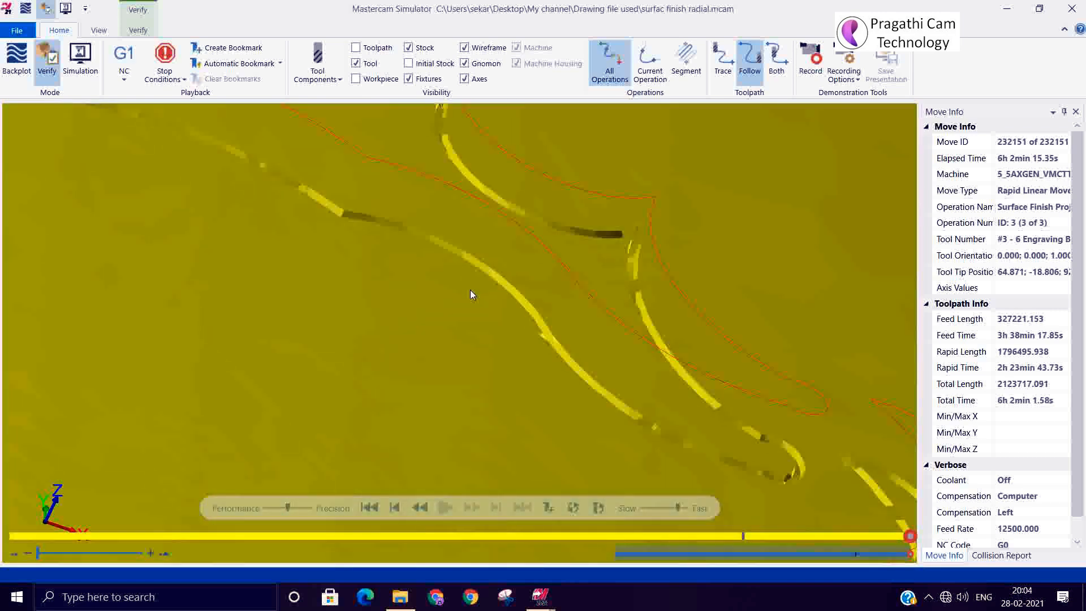
middle_click_drag(469, 289, 446, 323)
scroll(447, 324, "down", 3)
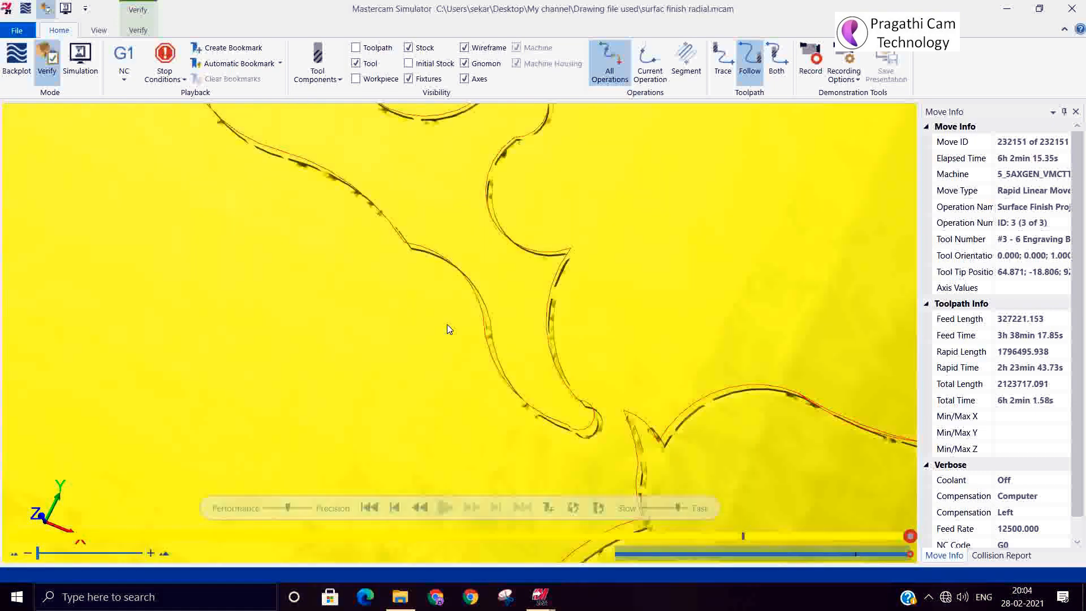
scroll(447, 329, "down", 5)
scroll(369, 235, "up", 5)
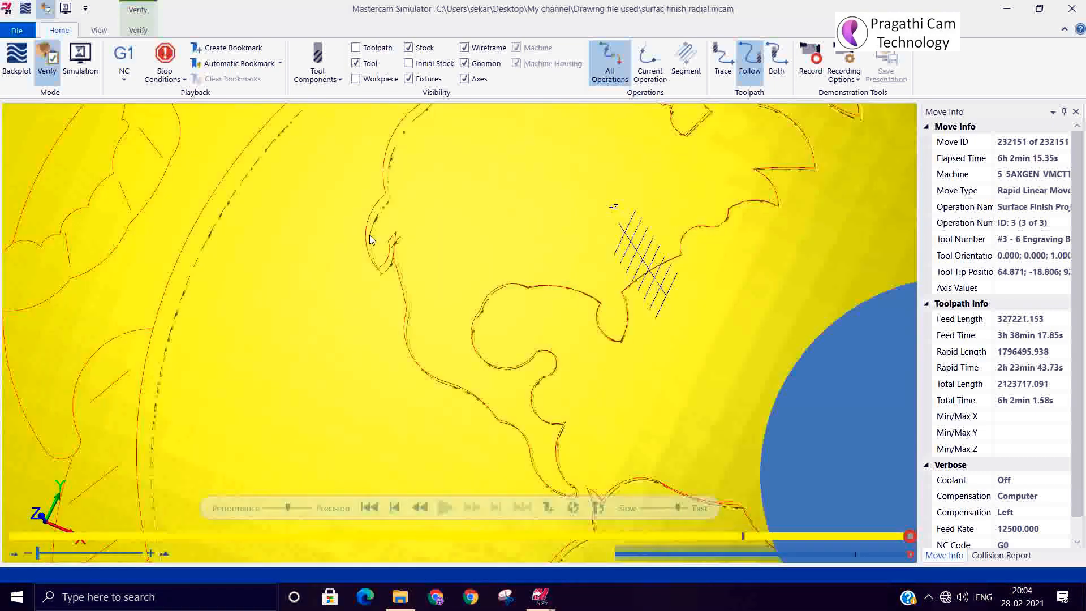
mouse_move(364, 236)
middle_mouse_down()
mouse_move(385, 210)
mouse_move(412, 204)
mouse_move(395, 250)
mouse_move(386, 203)
mouse_move(368, 213)
mouse_move(388, 235)
mouse_move(392, 209)
mouse_move(374, 216)
middle_mouse_up()
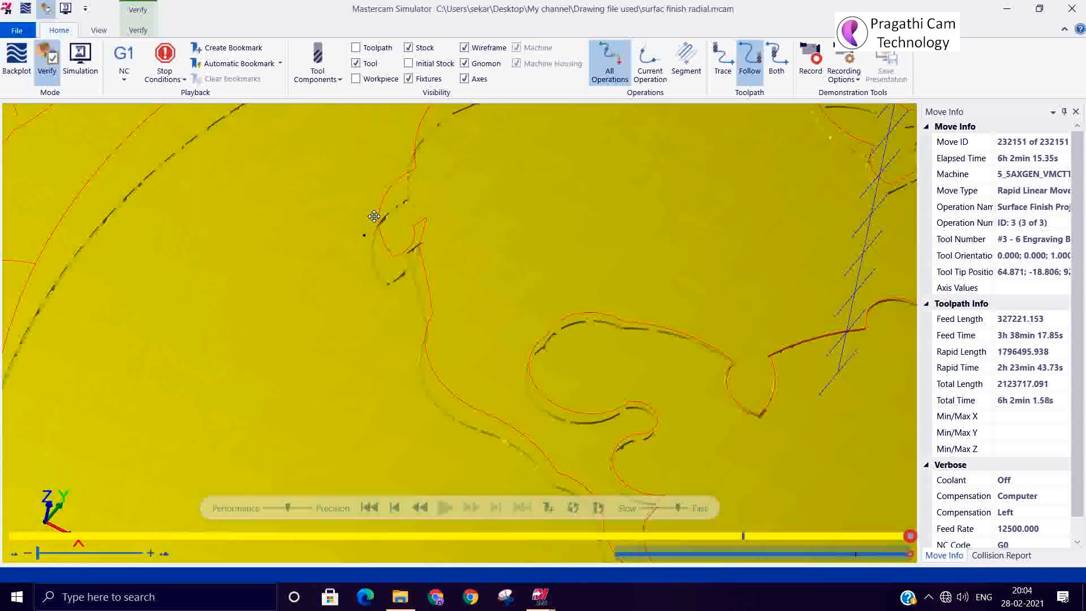
scroll(377, 241, "down", 10)
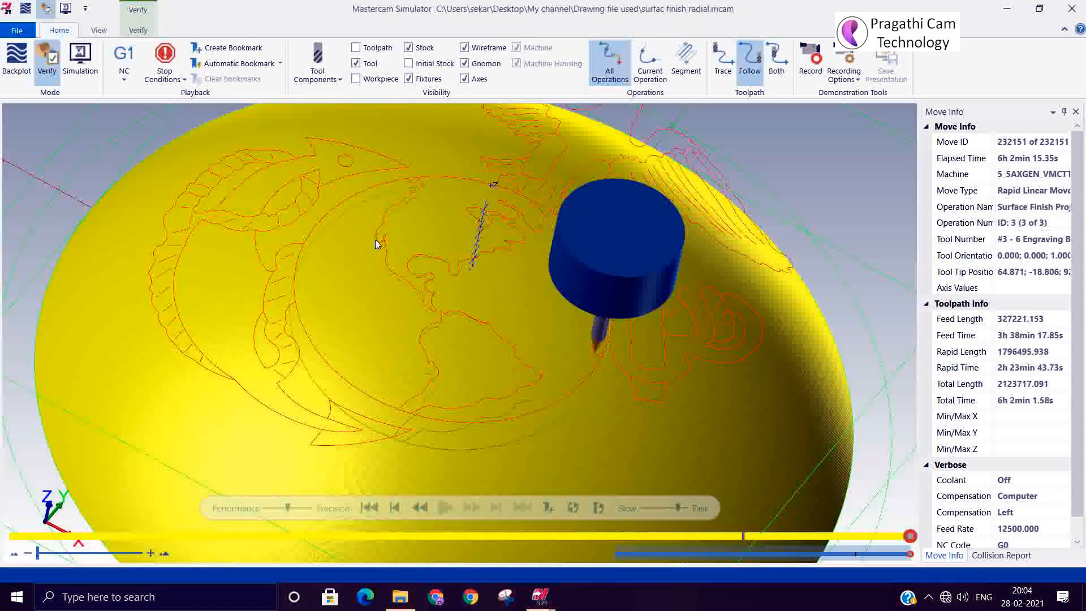
middle_click_drag(384, 233, 385, 245)
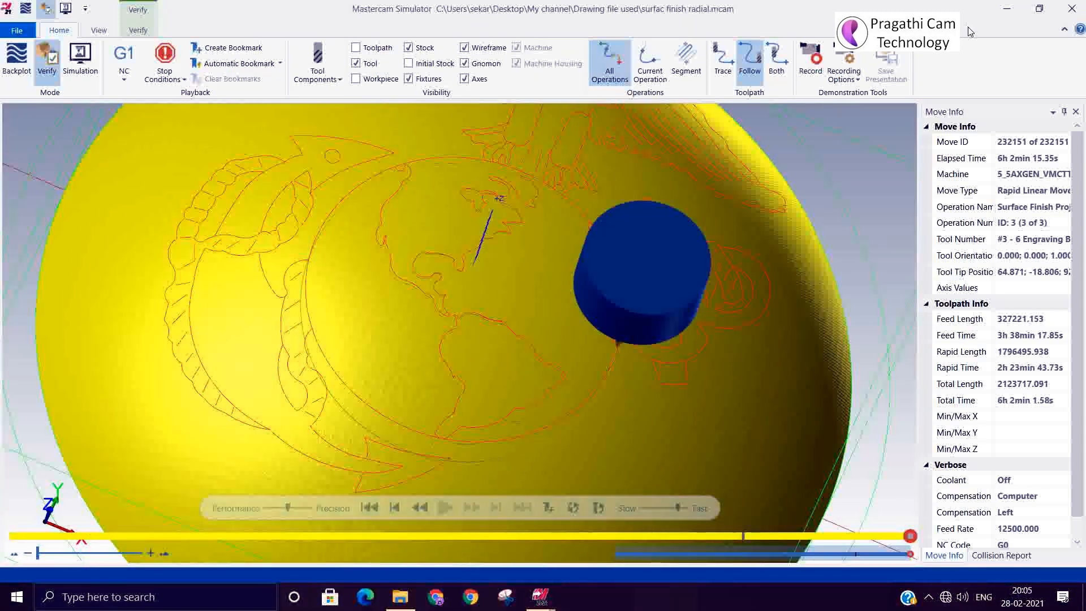
left_click(1069, 11)
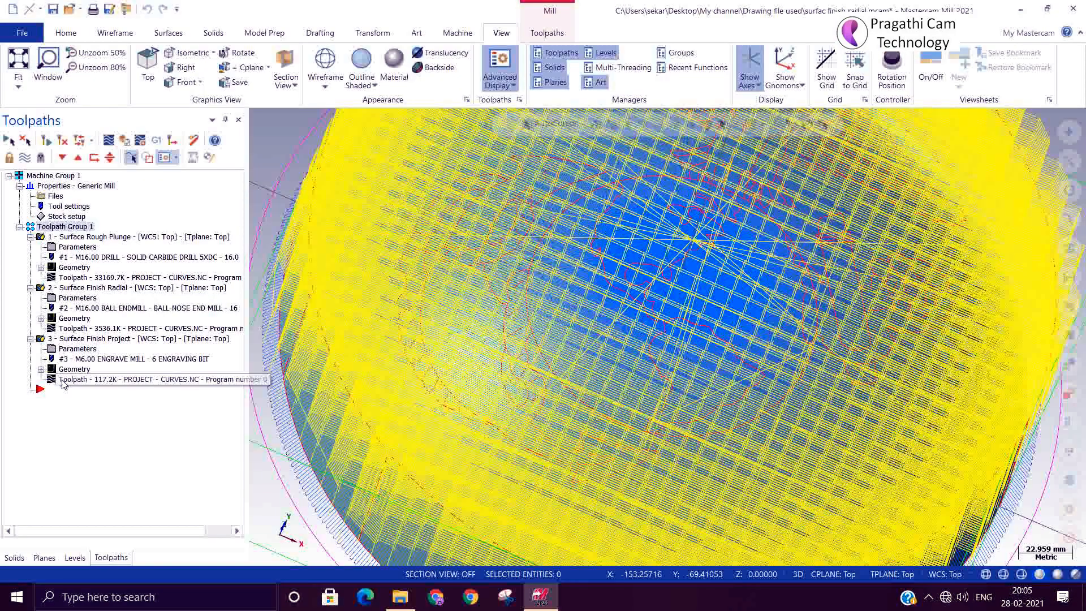
Resize operation 3's engrave mill to a 12 outer diameter with a 30° tip angle.
left_click(65, 353)
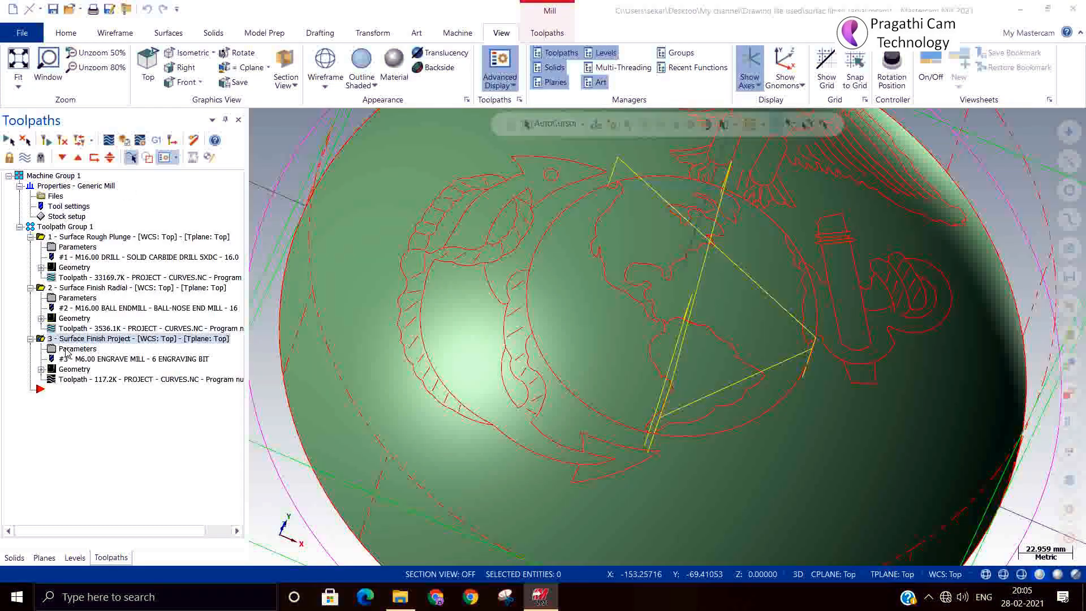
left_click(66, 351)
left_click(106, 167)
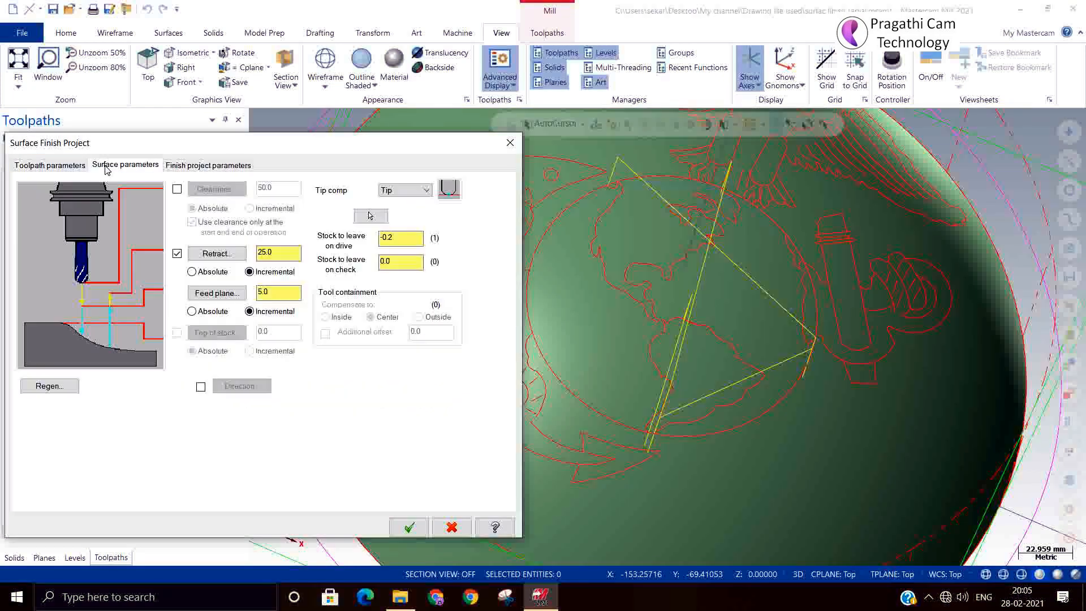
left_click(66, 170)
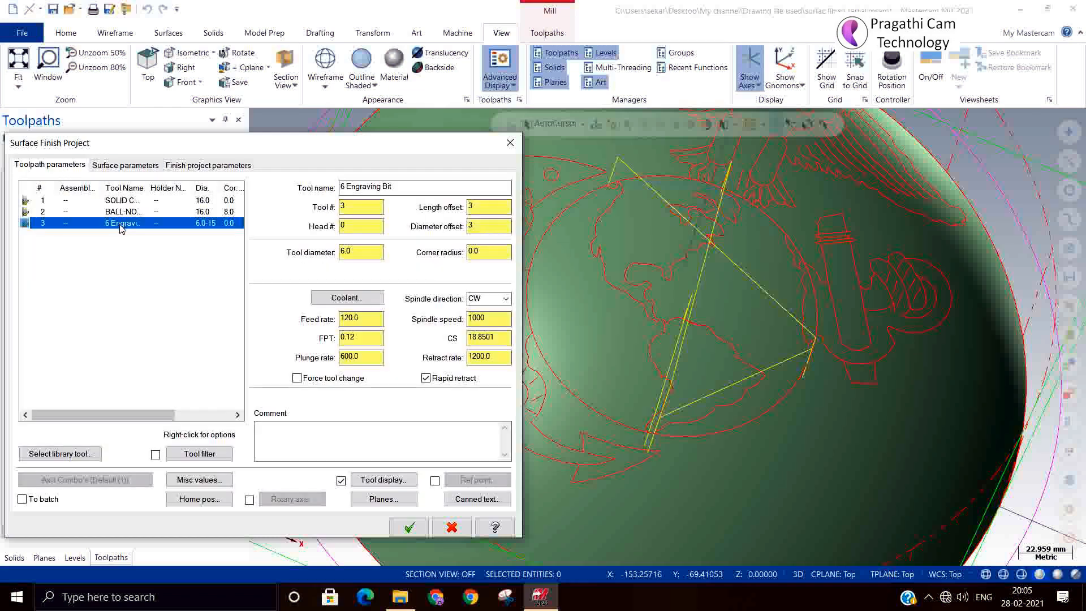
right_click(121, 228)
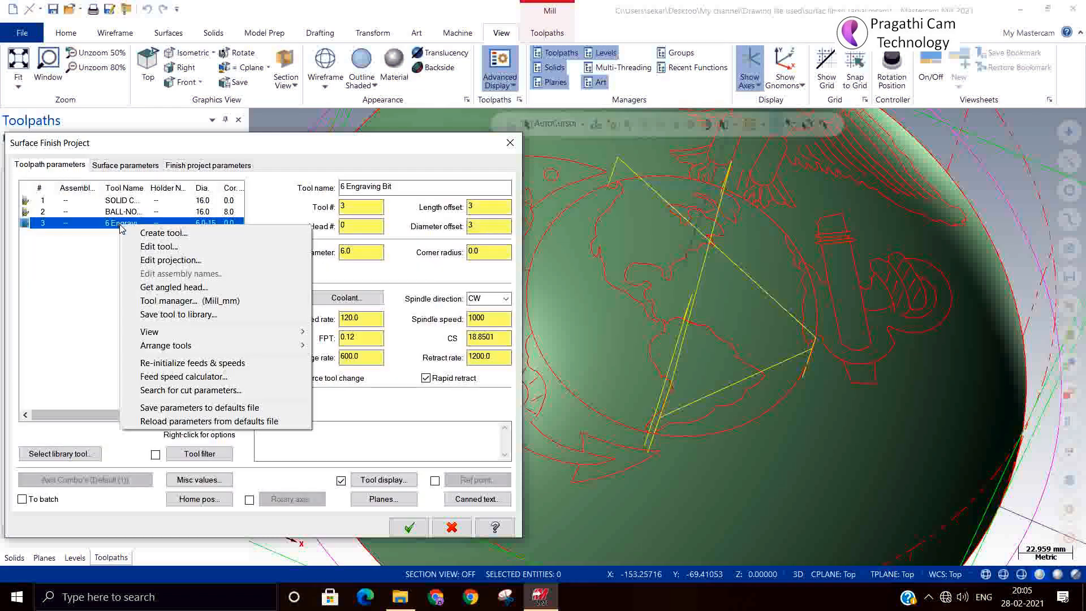
left_click(156, 246)
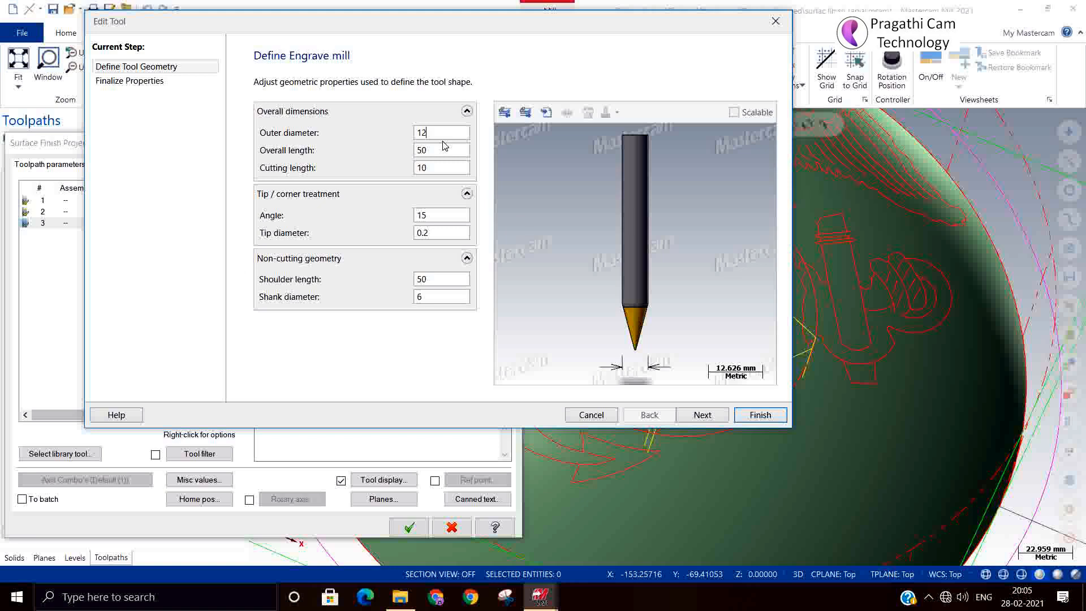
left_click(431, 216)
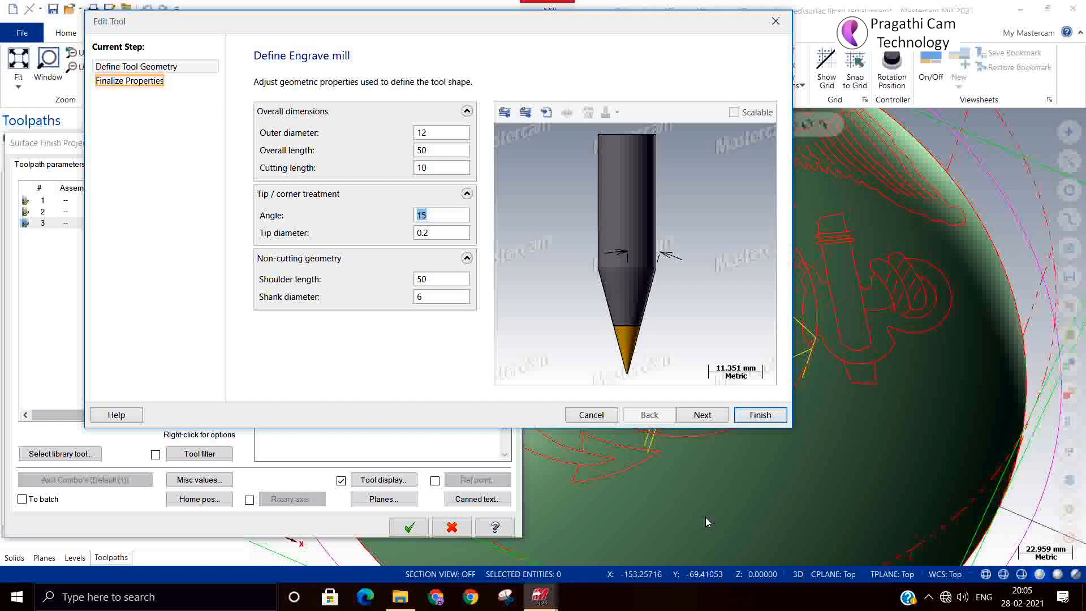
type("30")
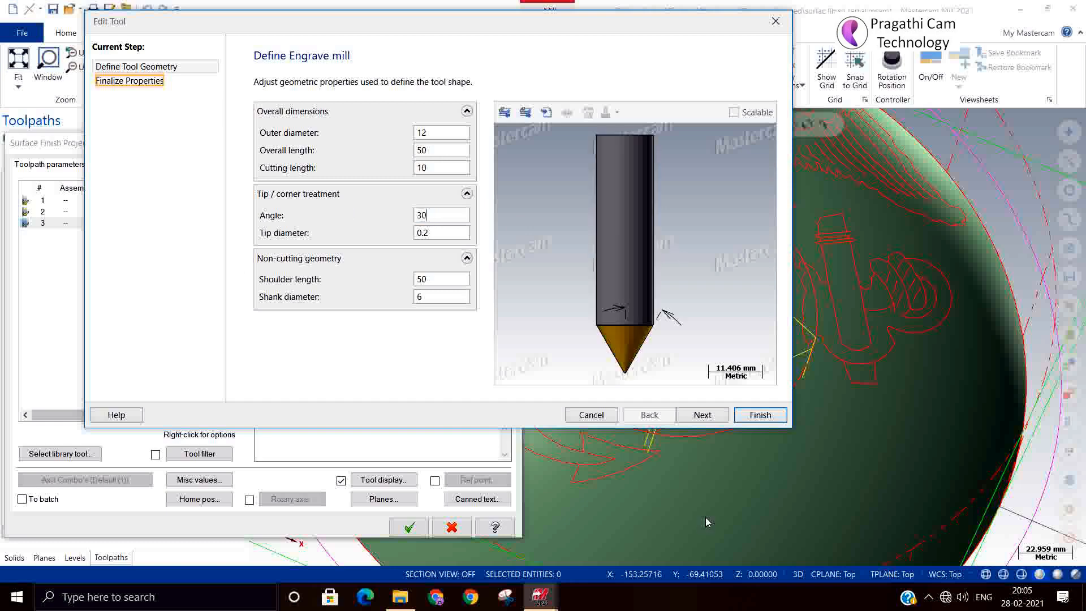
left_click(759, 421)
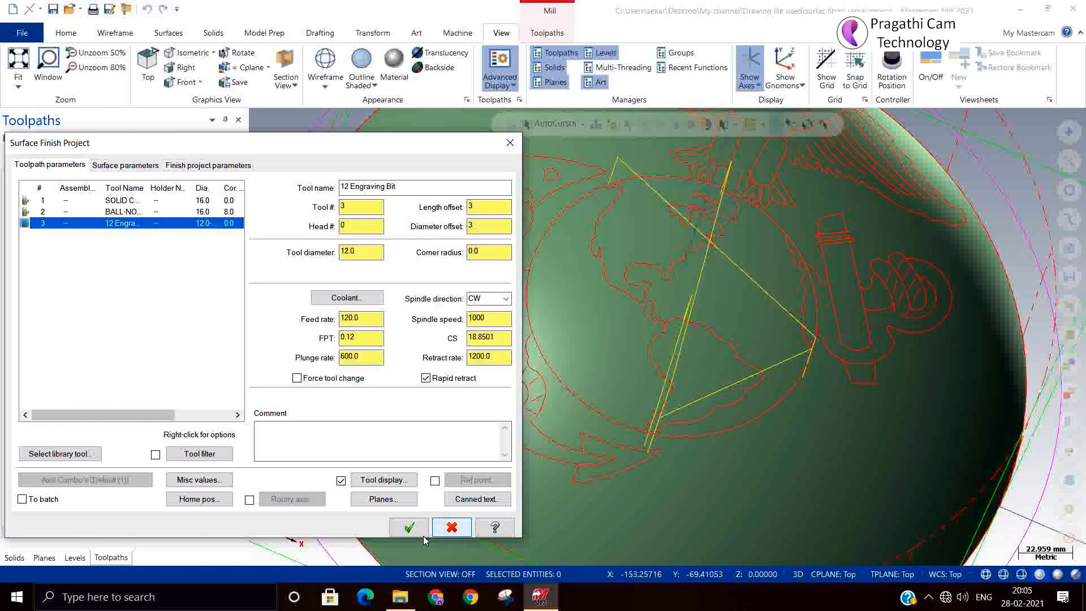
left_click(409, 527)
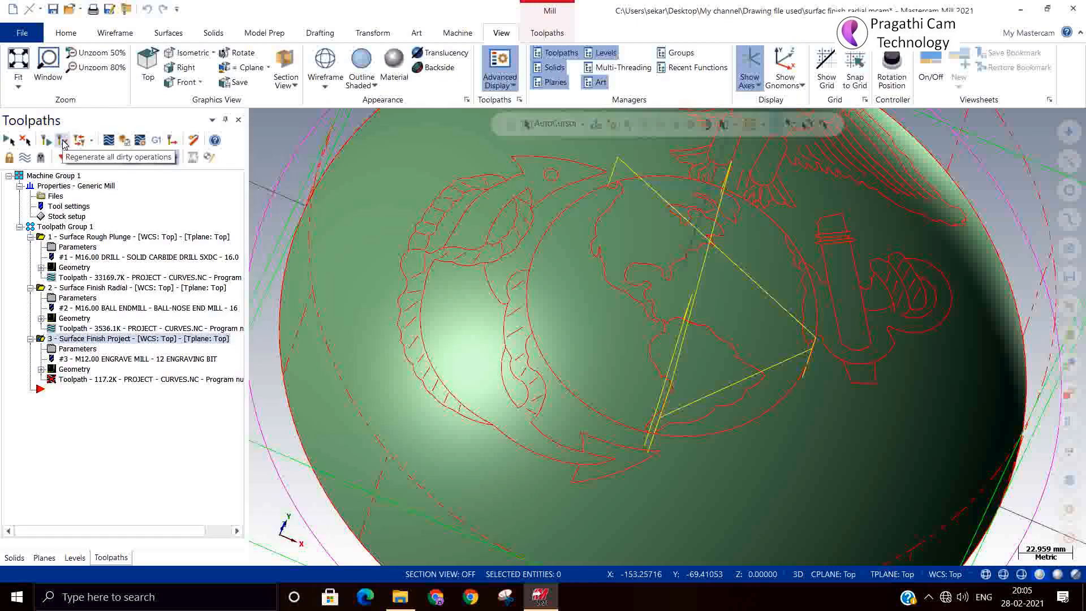
Regenerate the out-of-date engraving operation in Toolpath Group 1.
left_click(59, 226)
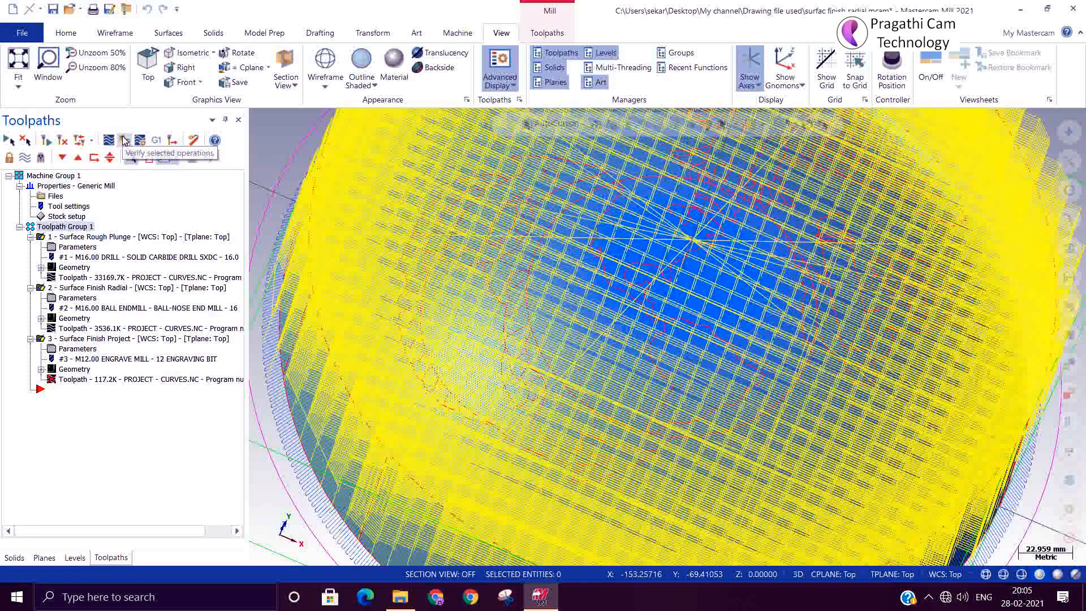
left_click(124, 140)
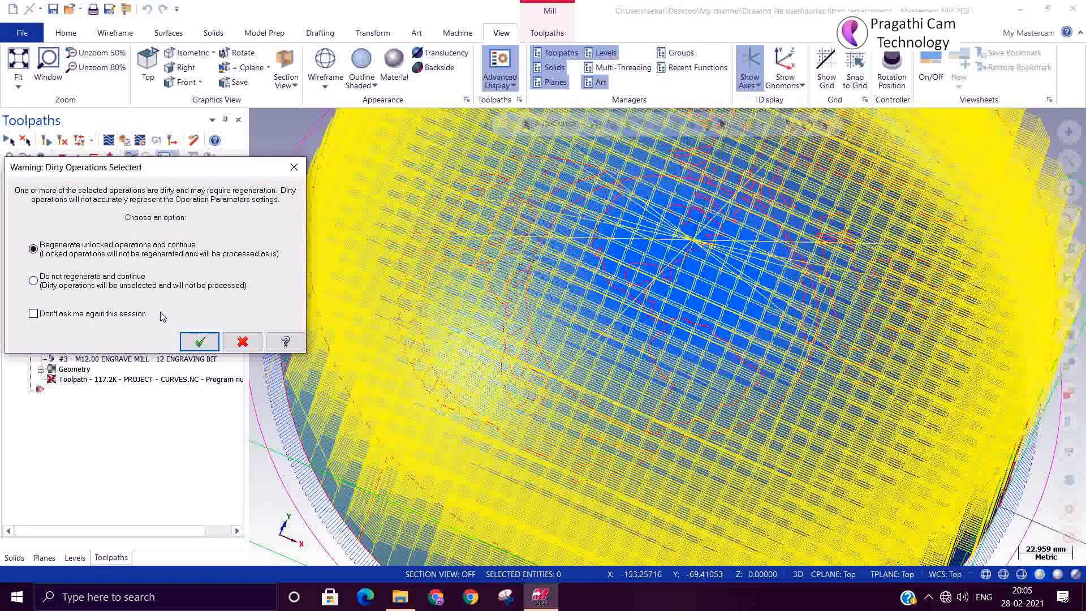
left_click(243, 342)
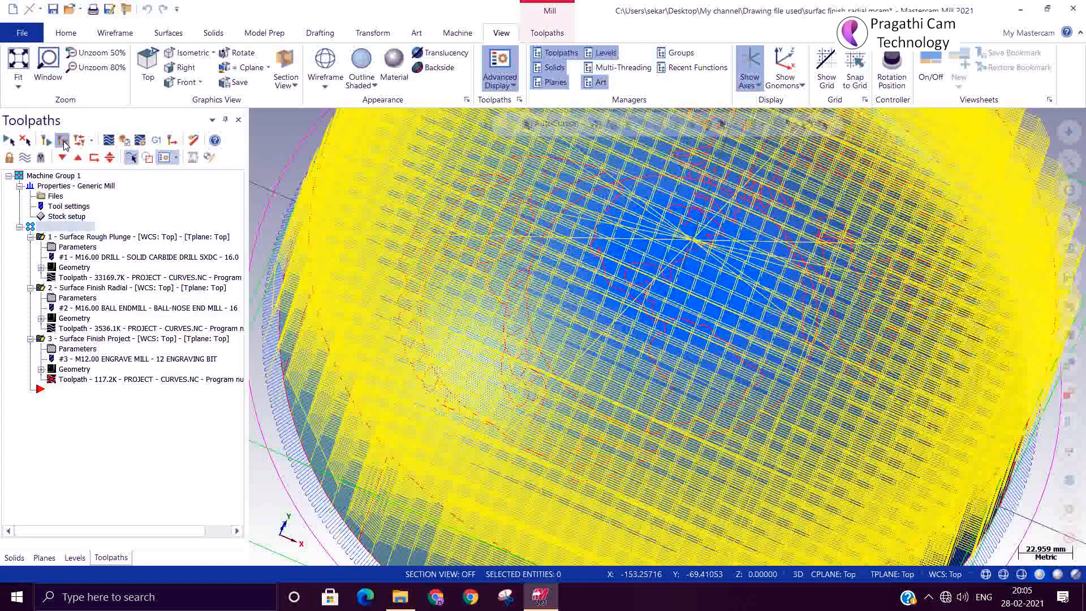
left_click(63, 140)
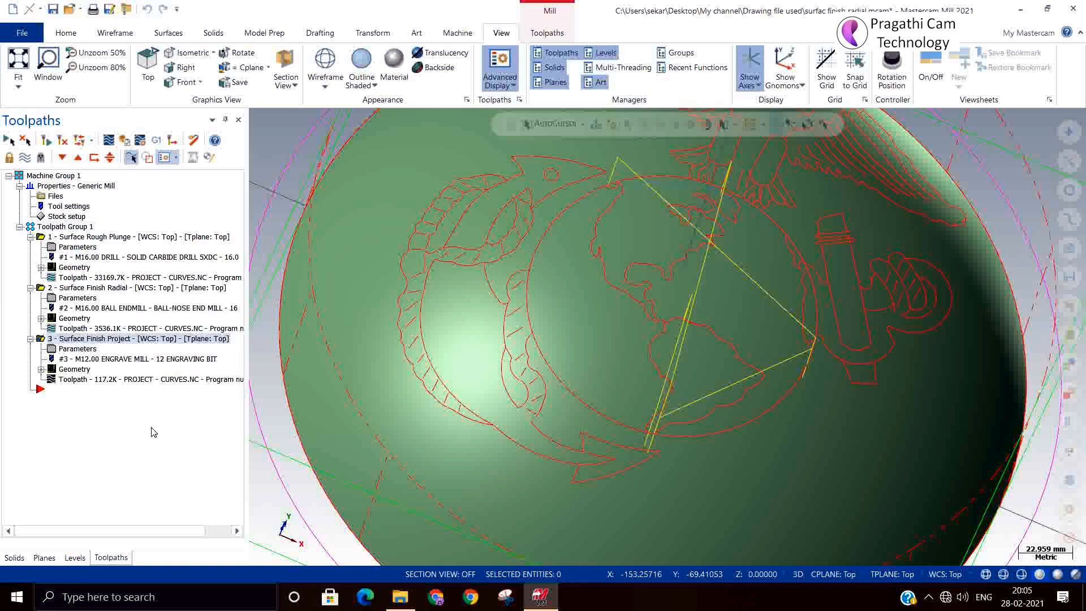
Hide level 60's emblem curves and send all three operations to Simulator.
left_click(75, 557)
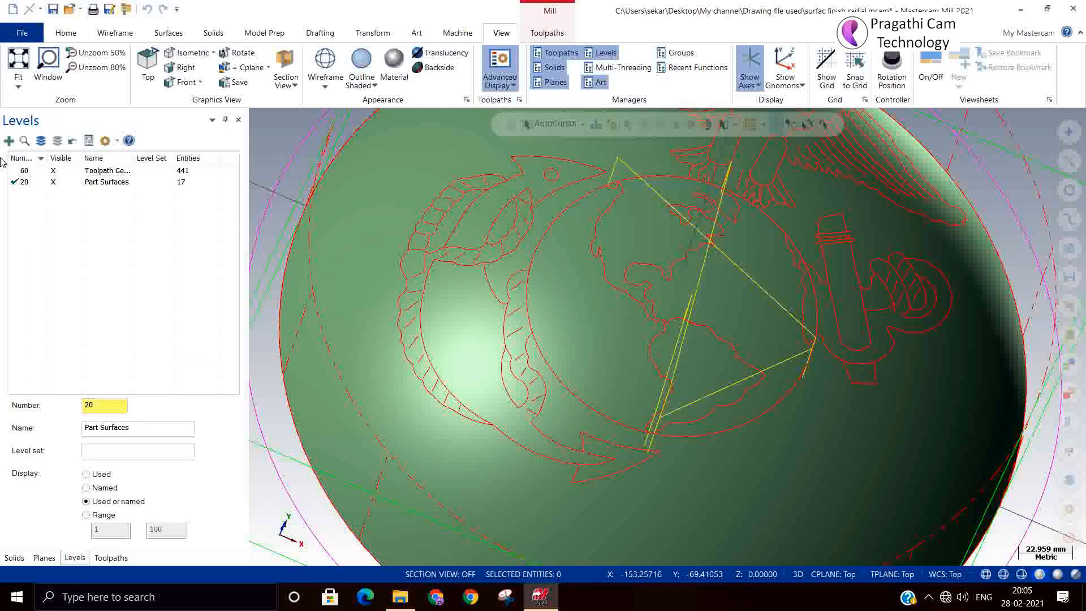
left_click(53, 170)
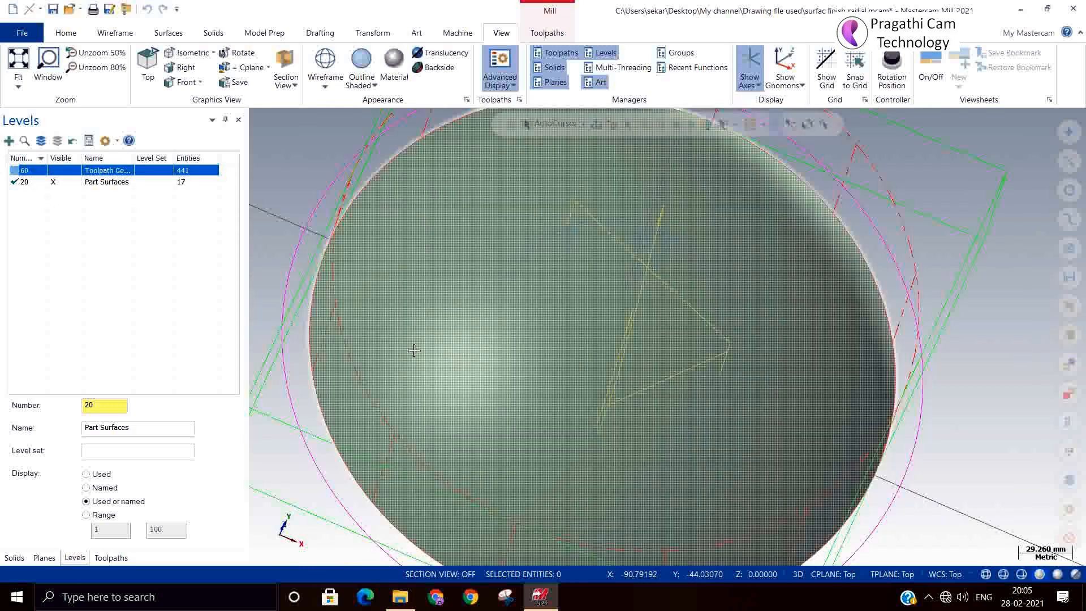
left_click(108, 557)
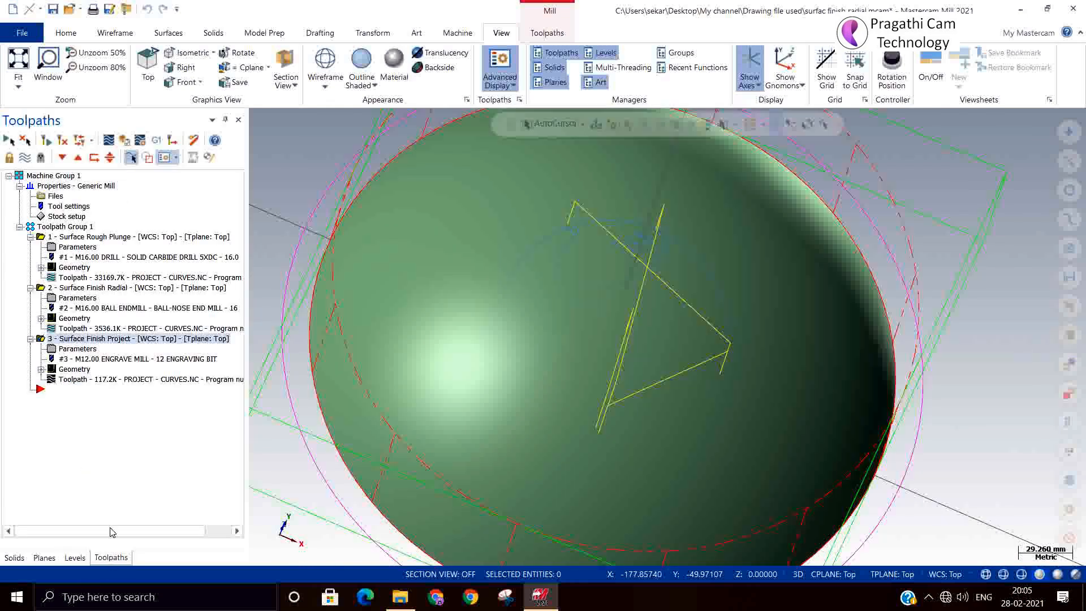
left_click(71, 227)
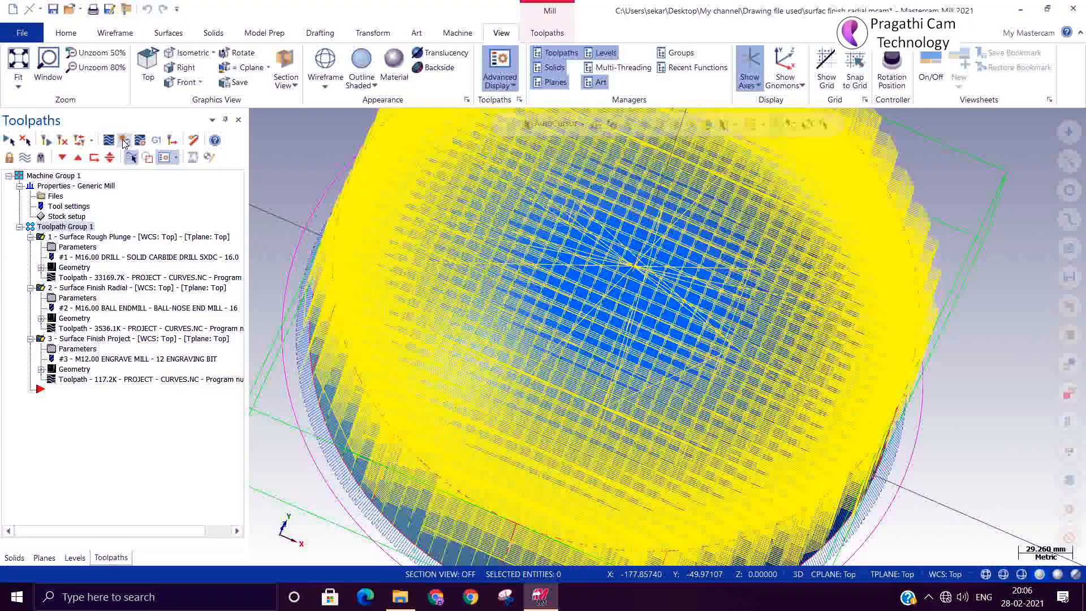
left_click(124, 140)
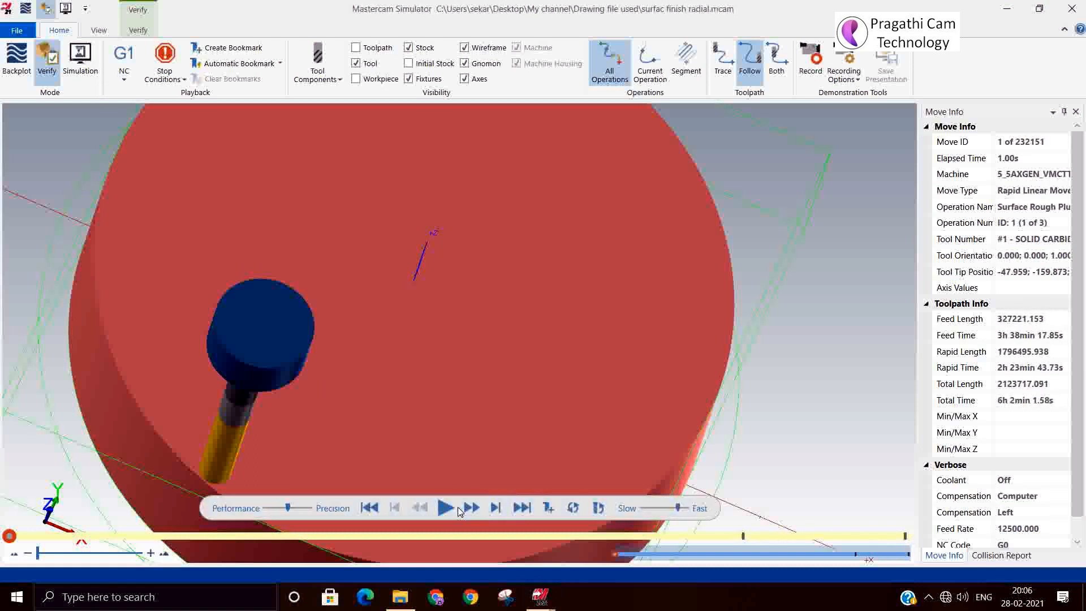
Run the simulation through to move 232151 of 232151.
left_click(523, 507)
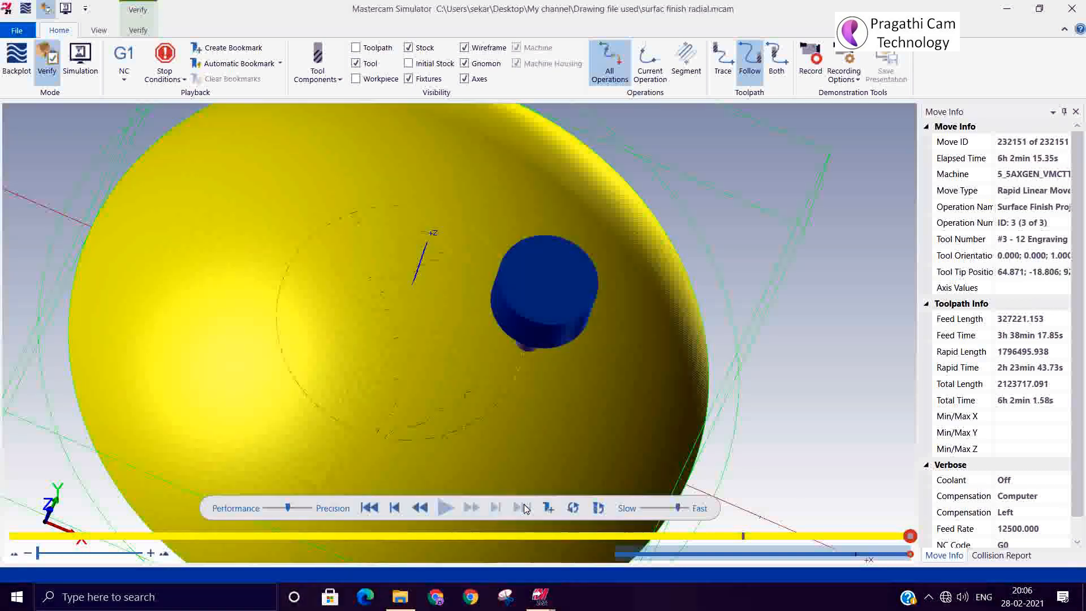
Zoom and tilt the dome to view the engraved globe outlines face-on, then close Simulator.
scroll(387, 317, "up", 3)
mouse_move(389, 315)
middle_mouse_down()
mouse_move(412, 334)
mouse_move(390, 305)
mouse_move(351, 298)
mouse_move(379, 317)
mouse_move(404, 285)
mouse_move(387, 306)
mouse_move(382, 279)
mouse_move(389, 309)
mouse_move(387, 299)
mouse_move(402, 308)
mouse_move(380, 304)
mouse_move(402, 306)
mouse_move(404, 330)
mouse_move(398, 315)
mouse_move(393, 335)
middle_mouse_up()
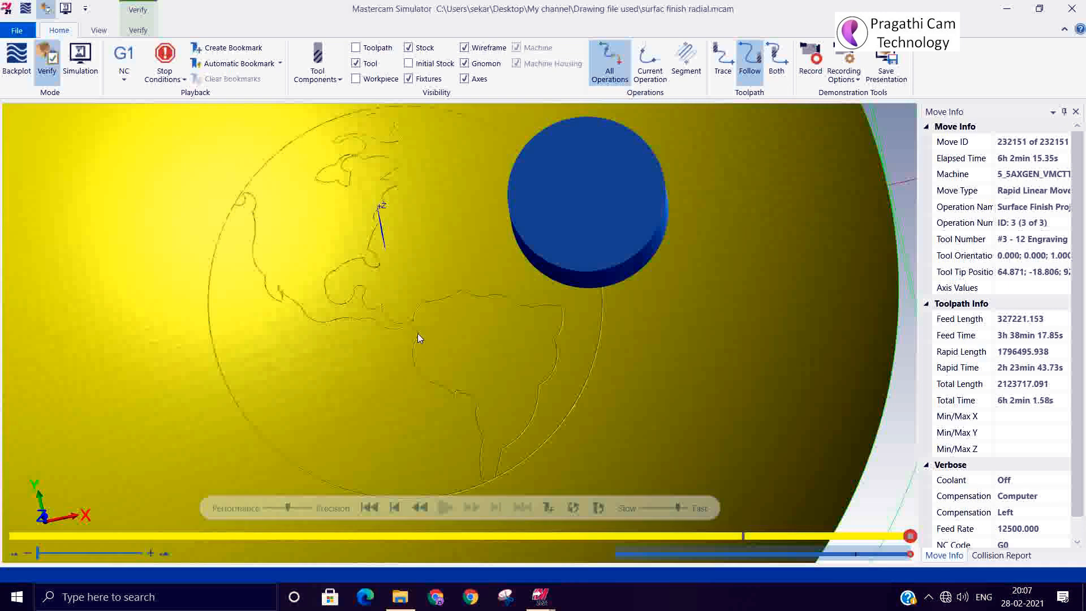
left_click(1071, 8)
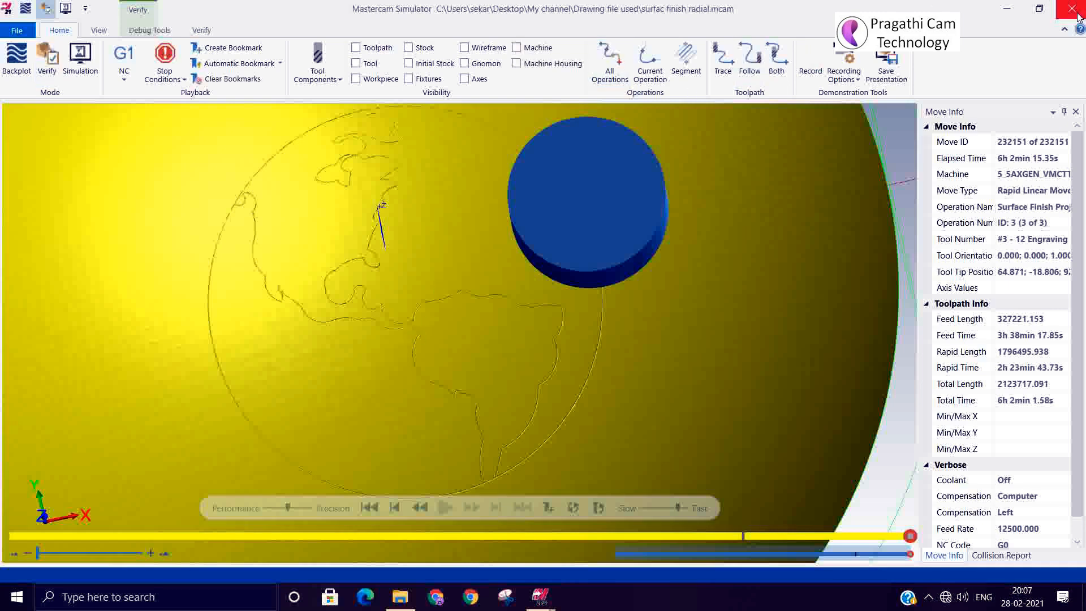